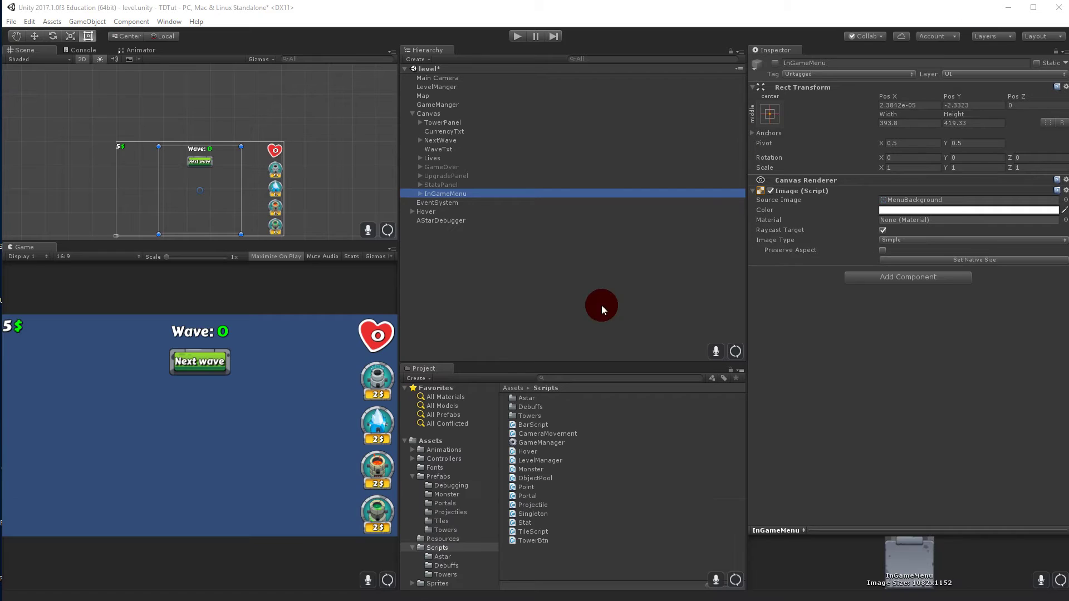
Enable InGameMenu so the Paused menu with Resume, Restart, Options and Quit appears
{"action": "left_click", "coordinate": [437, 202]}
{"action": "left_click", "coordinate": [439, 194]}
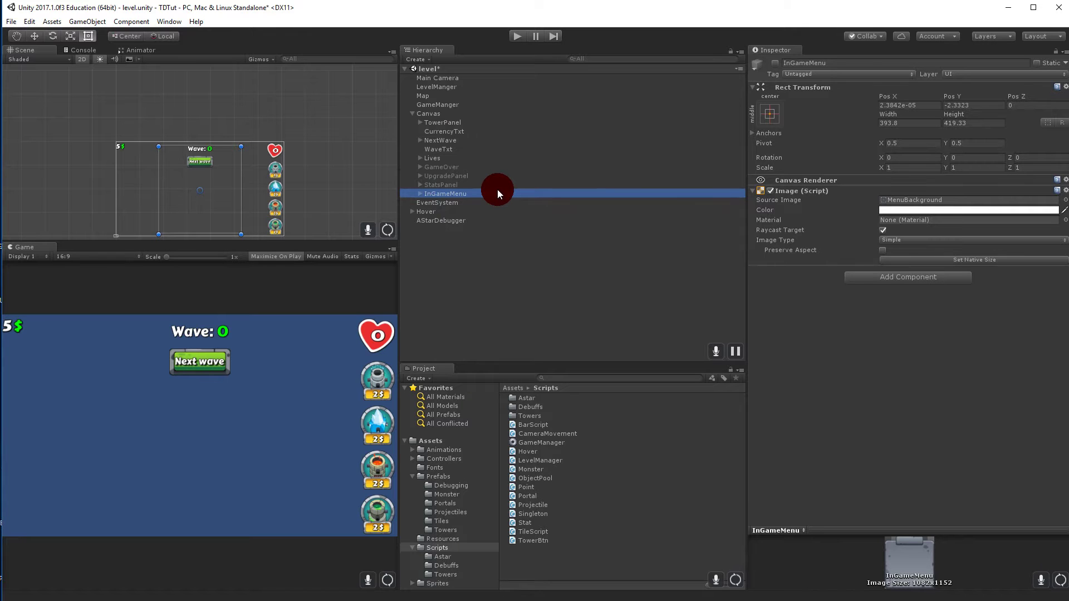
{"action": "left_click", "coordinate": [437, 185]}
{"action": "left_click", "coordinate": [440, 194]}
{"action": "left_click", "coordinate": [775, 63]}
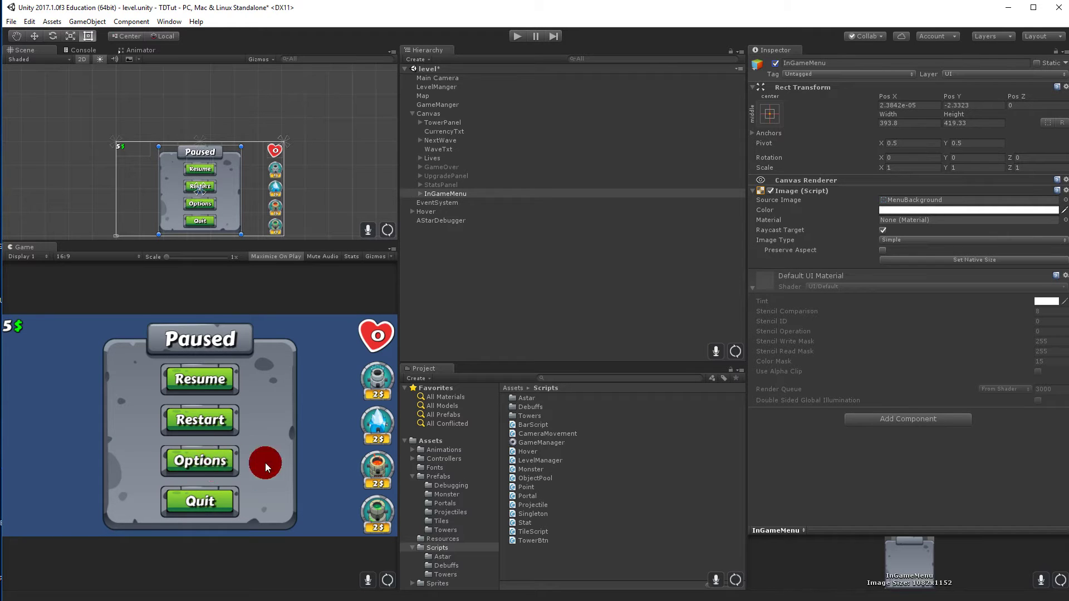
Duplicate InGameMenu as 'Options' and deactivate the original InGameMenu
{"action": "left_click", "coordinate": [454, 185]}
{"action": "left_click", "coordinate": [454, 194]}
{"action": "key", "text": "ctrl+d"}
{"action": "left_click", "coordinate": [435, 203]}
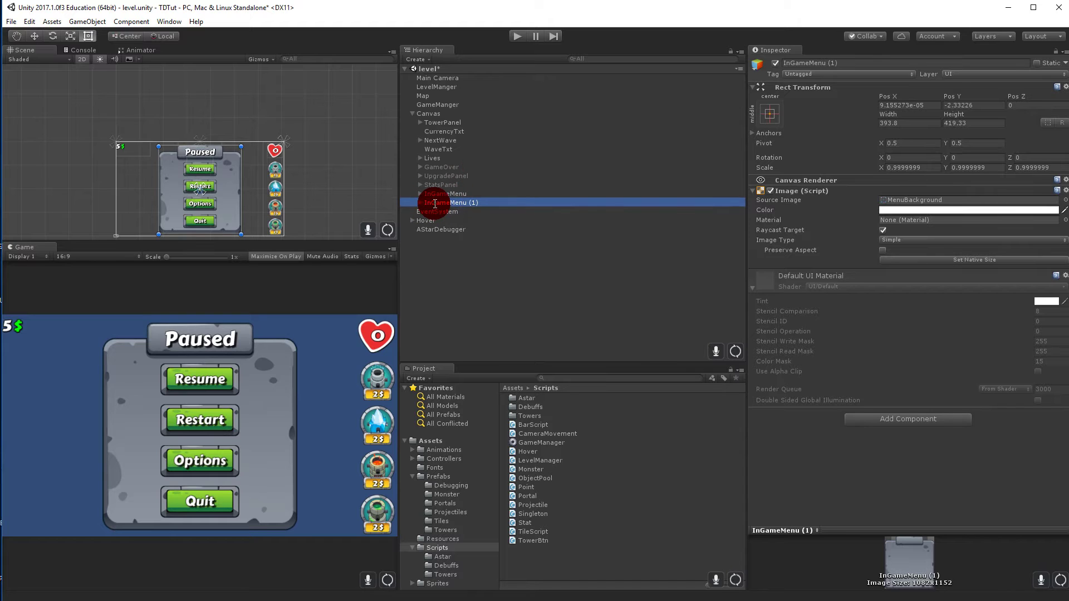
{"action": "type", "text": "Options"}
{"action": "key", "text": "Return"}
{"action": "left_click", "coordinate": [441, 193]}
{"action": "left_click", "coordinate": [775, 63]}
Change the Options panel's heading text to 'Options' and rename that object Title
{"action": "left_click", "coordinate": [420, 194]}
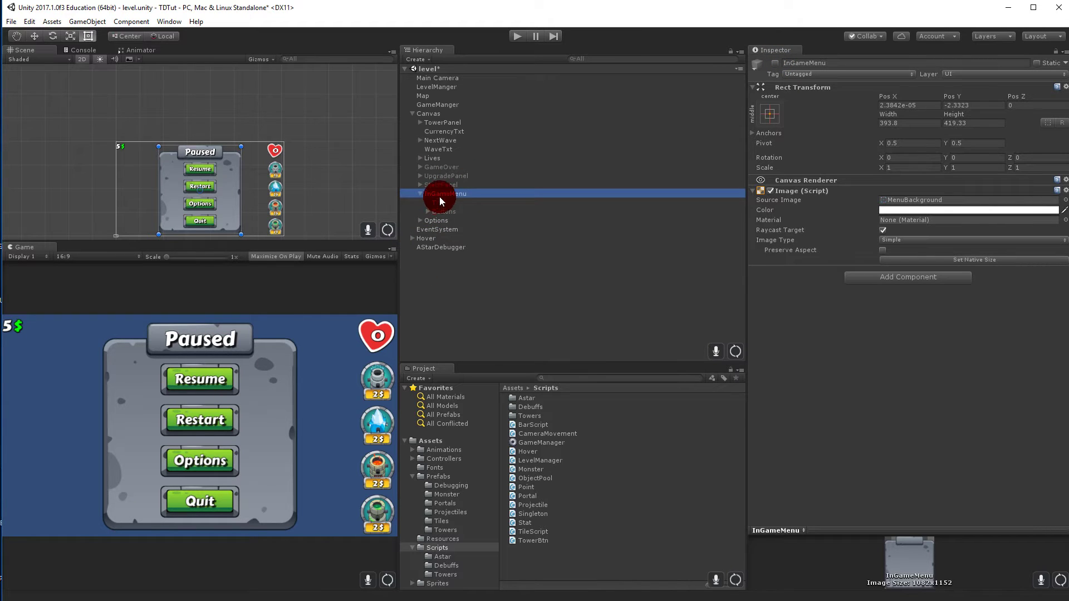
{"action": "left_click", "coordinate": [440, 220]}
{"action": "left_click", "coordinate": [420, 220]}
{"action": "left_click", "coordinate": [439, 230]}
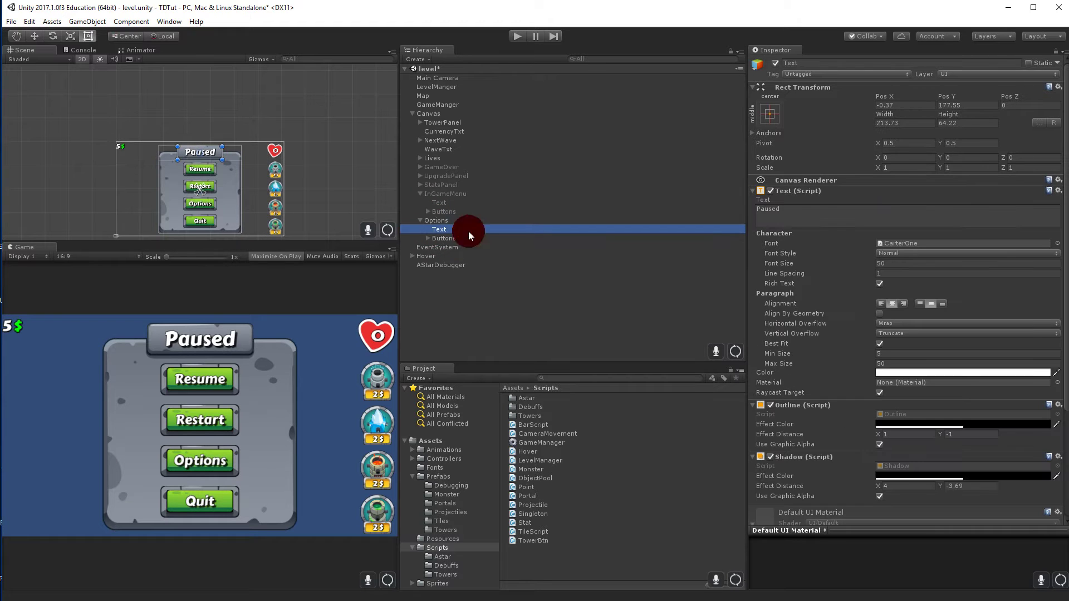
{"action": "left_click", "coordinate": [792, 214]}
{"action": "type", "text": "Options"}
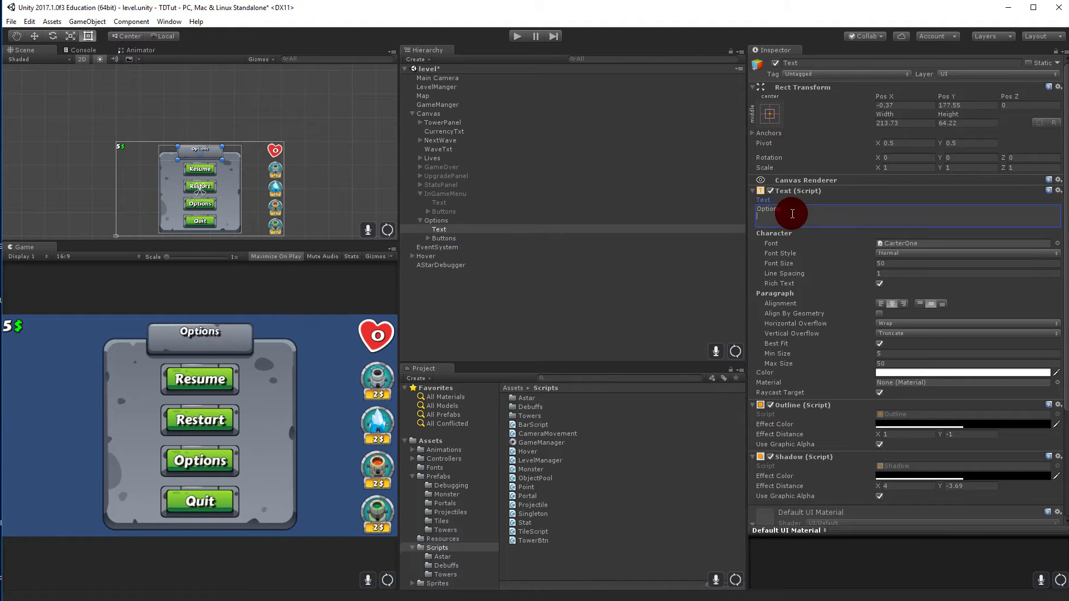
{"action": "left_click", "coordinate": [434, 232]}
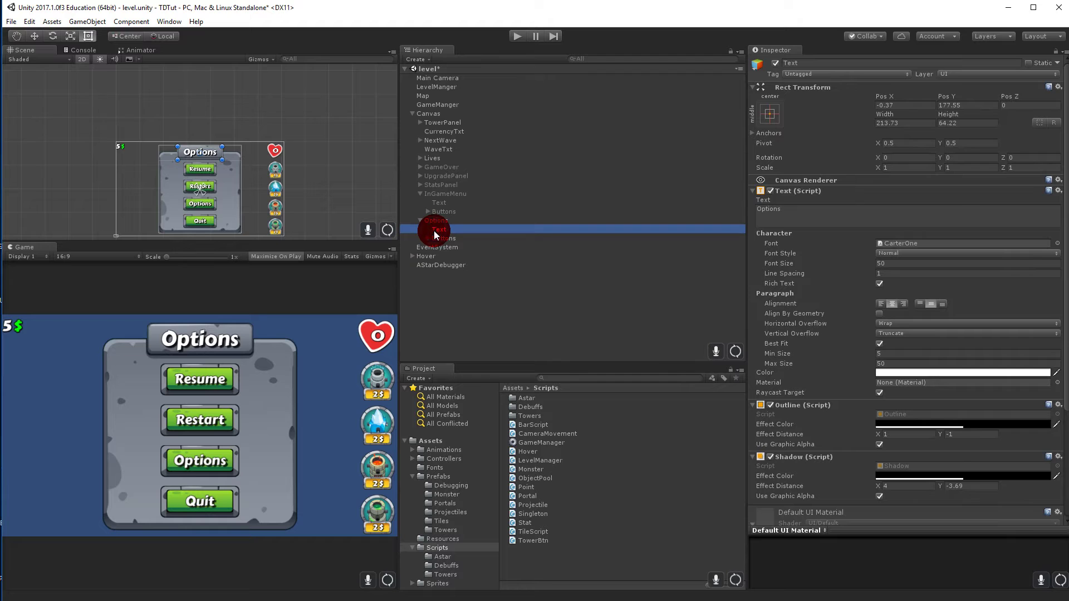
{"action": "type", "text": "Title"}
{"action": "key", "text": "Return"}
Move the Quit button out of the Buttons group and delete Buttons
{"action": "left_click", "coordinate": [428, 238]}
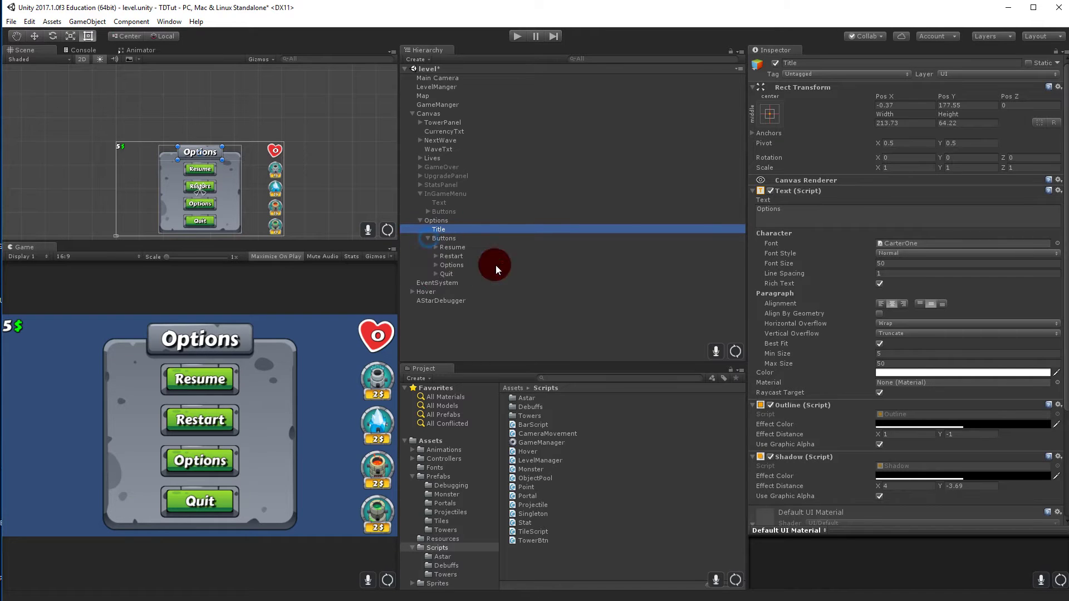
{"action": "left_click_drag", "start_coordinate": [449, 274], "coordinate": [446, 234]}
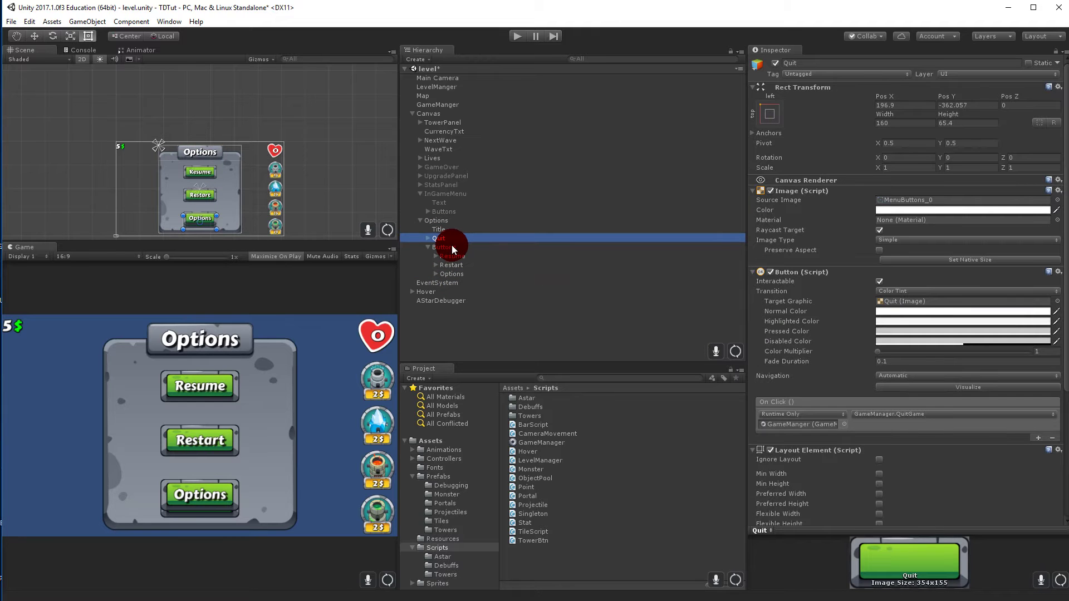
{"action": "left_click", "coordinate": [438, 247]}
{"action": "key", "text": "Delete"}
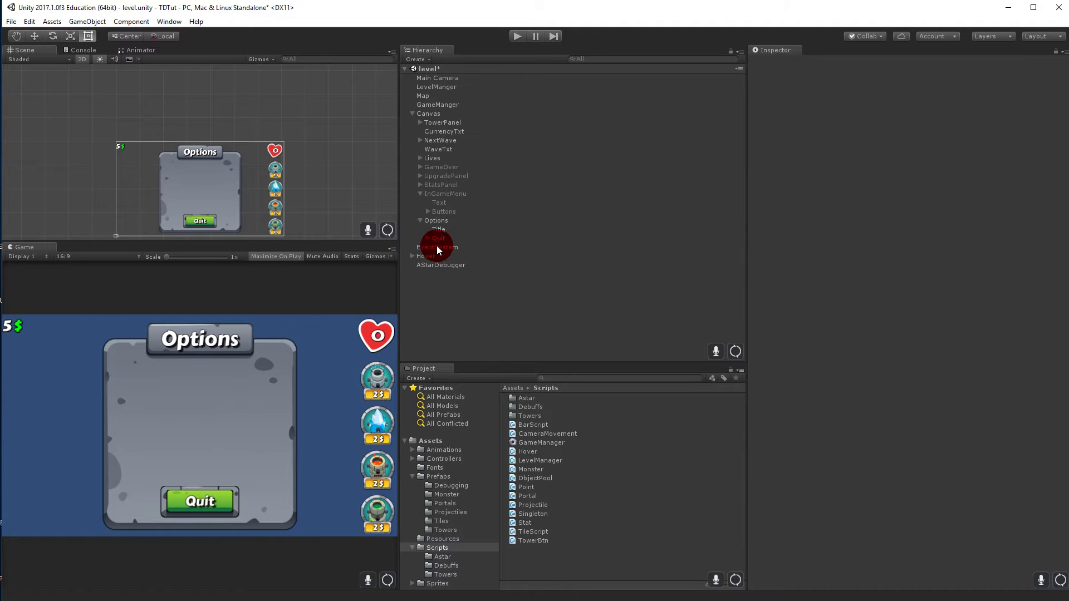
Rename the Options panel's Quit button object to Back
{"action": "left_click", "coordinate": [440, 240]}
{"action": "left_click", "coordinate": [442, 239]}
{"action": "type", "text": "Back"}
{"action": "key", "text": "Return"}
Change the button's label text to 'Back', then duplicate the Title text
{"action": "left_click", "coordinate": [430, 238]}
{"action": "left_click", "coordinate": [576, 248]}
{"action": "left_click", "coordinate": [776, 211]}
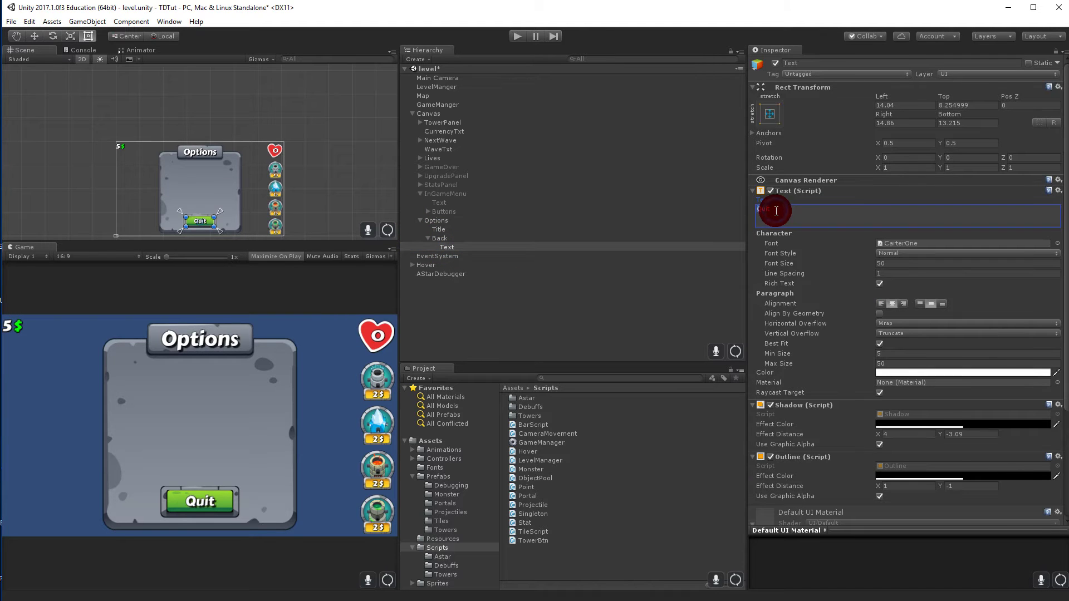
{"action": "type", "text": "Back"}
{"action": "left_click", "coordinate": [558, 283]}
{"action": "left_click", "coordinate": [441, 238]}
{"action": "left_click", "coordinate": [439, 232]}
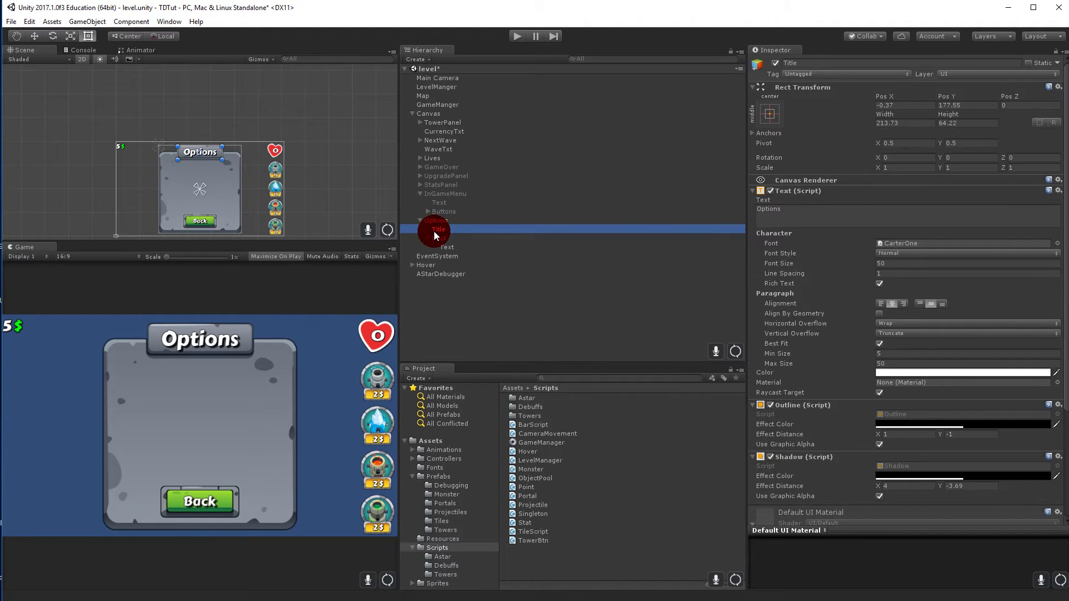
{"action": "key", "text": "ctrl+d"}
Rename the Title copy MusicVol, place it above Back, and lower it below the title
{"action": "left_click", "coordinate": [453, 256]}
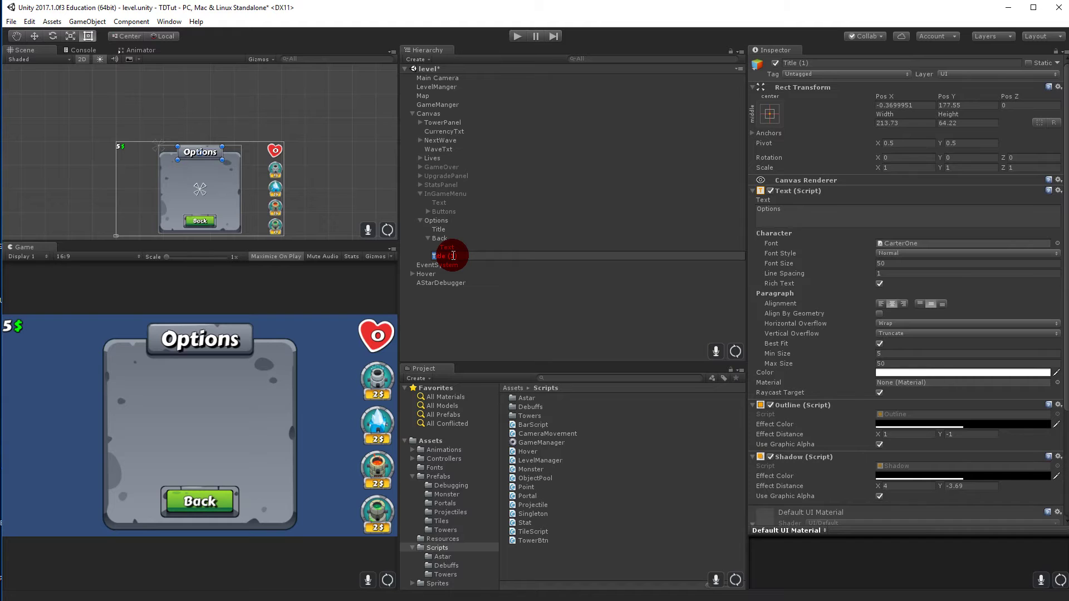
{"action": "type", "text": "MusicVol"}
{"action": "key", "text": "Return"}
{"action": "left_click_drag", "start_coordinate": [454, 259], "coordinate": [445, 232]}
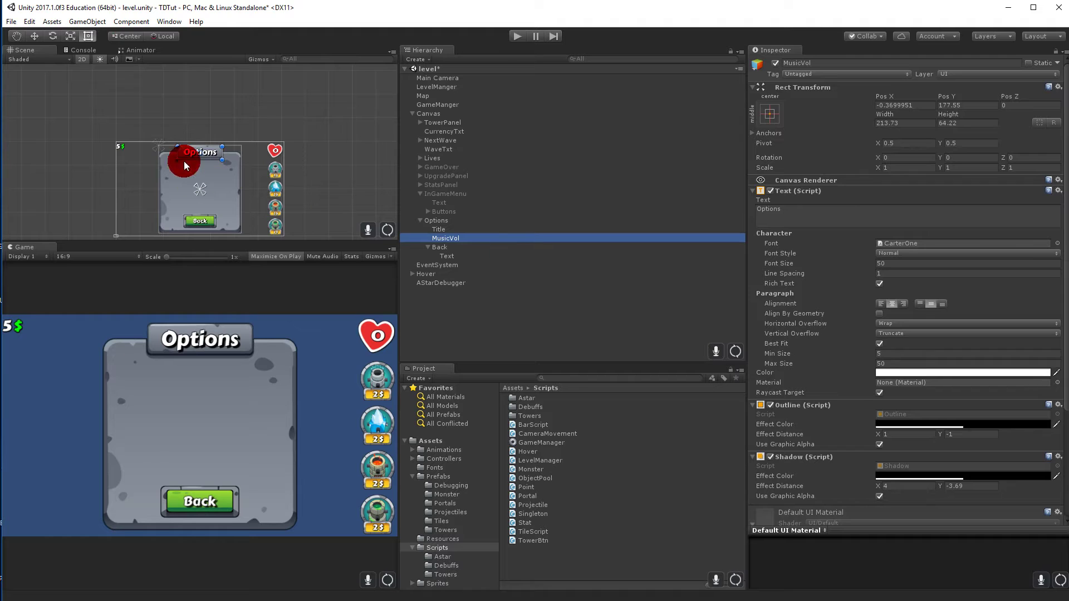
{"action": "left_click", "coordinate": [55, 46]}
{"action": "key", "text": "w"}
{"action": "left_click_drag", "start_coordinate": [200, 106], "coordinate": [199, 119]}
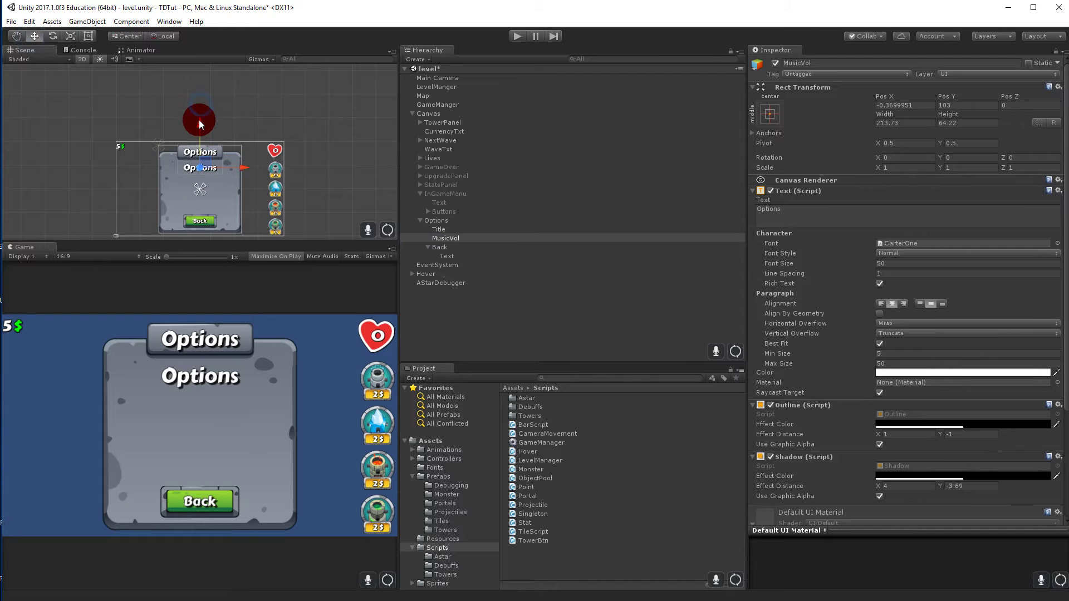
Set the MusicVol label's text to 'Music volume'
{"action": "double_click", "coordinate": [453, 239]}
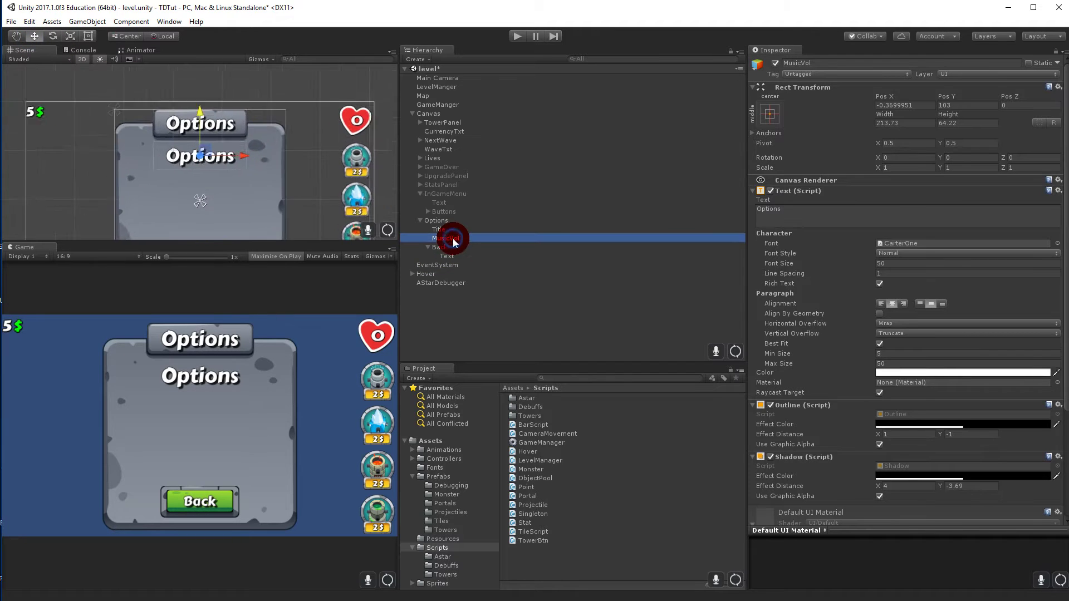
{"action": "left_click", "coordinate": [778, 209]}
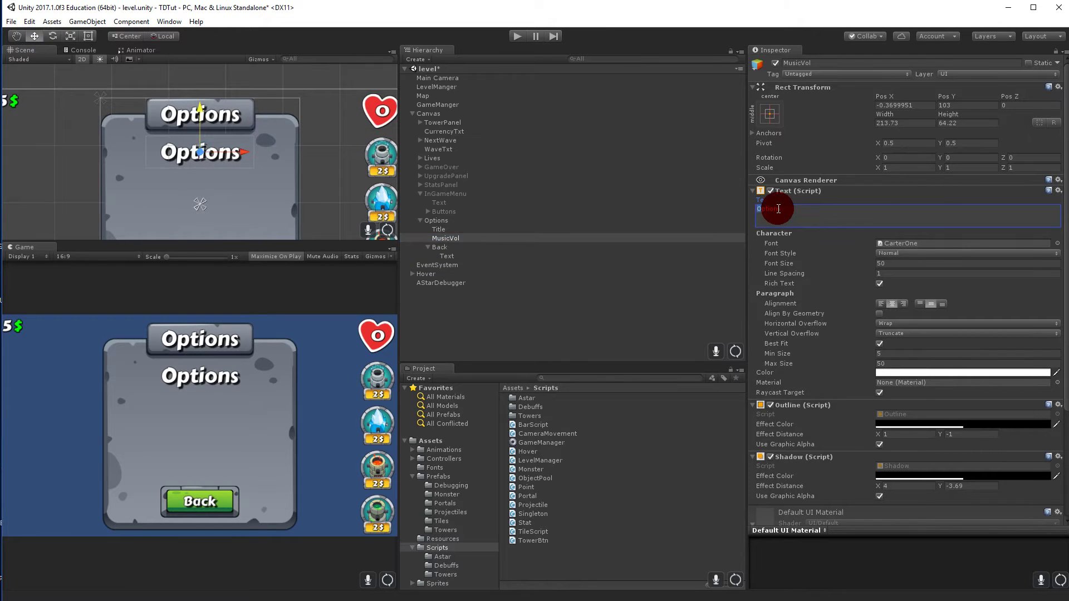
{"action": "type", "text": "Music v"}
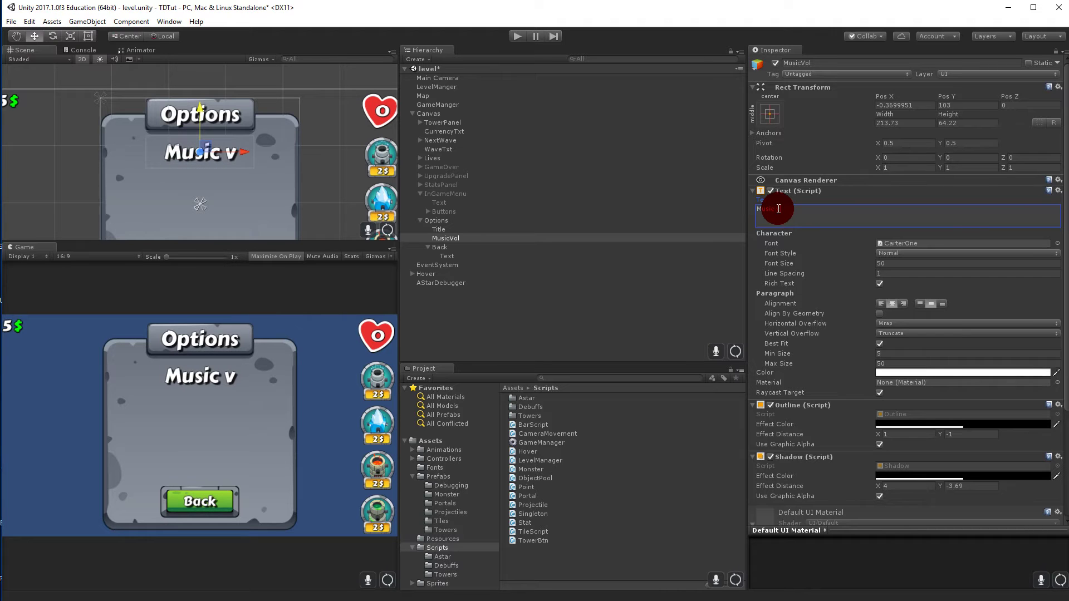
{"action": "type", "text": "olume"}
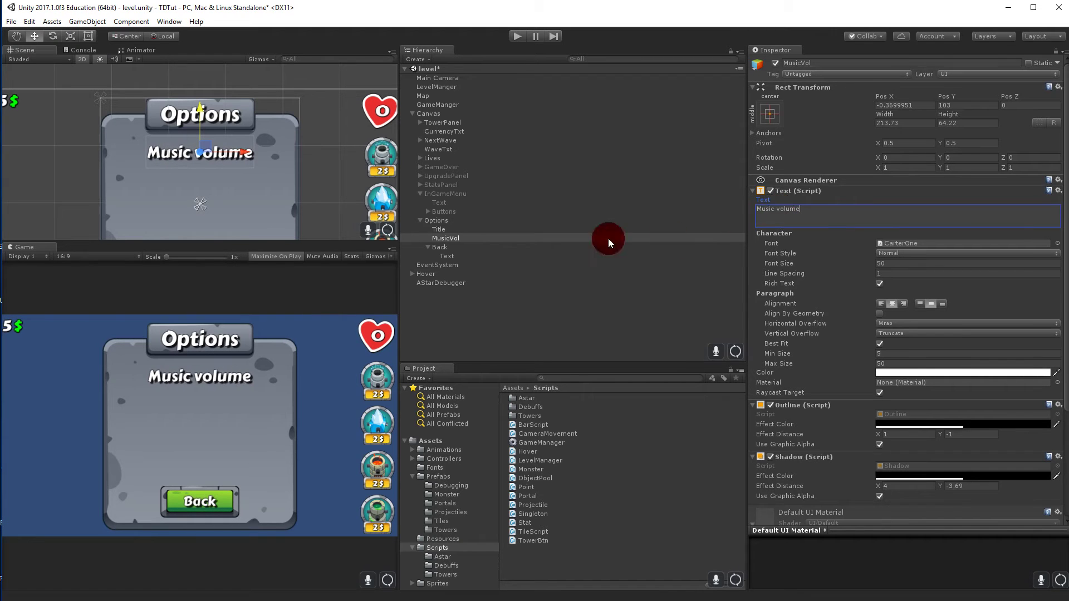
{"action": "left_click", "coordinate": [447, 247]}
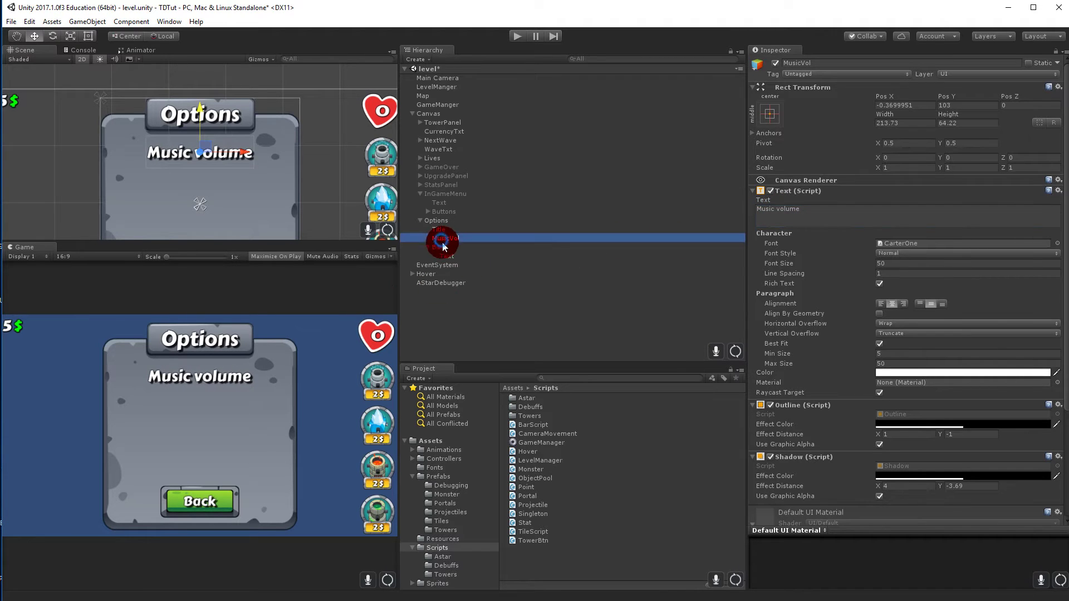
{"action": "left_click", "coordinate": [444, 239]}
Add a UI Slider to Options named MusicSlider, ordered between MusicVol and Back
{"action": "right_click", "coordinate": [440, 220]}
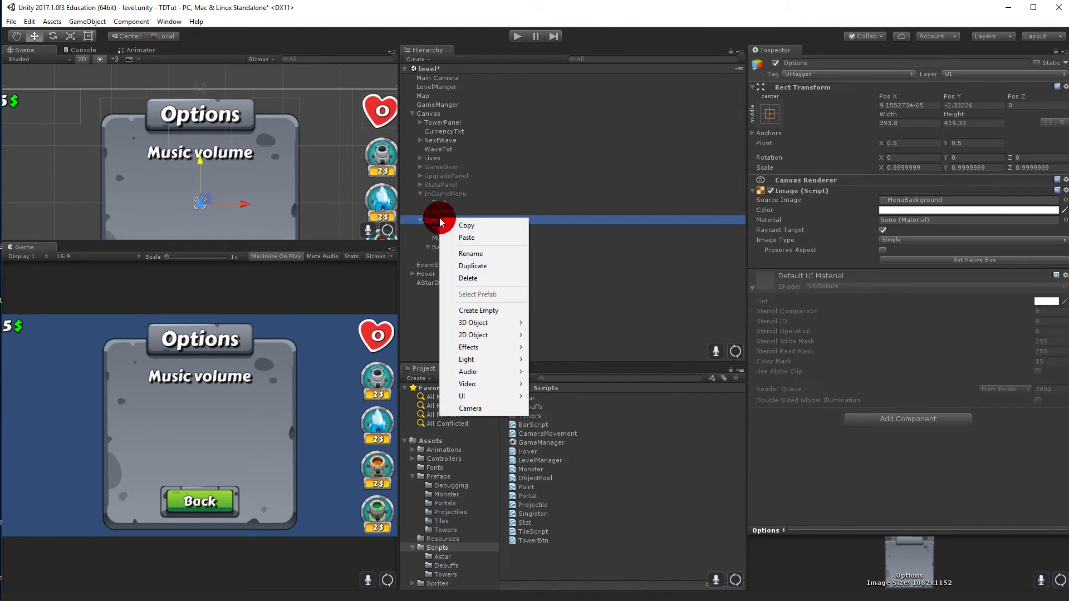
{"action": "mouse_move", "coordinate": [495, 398]}
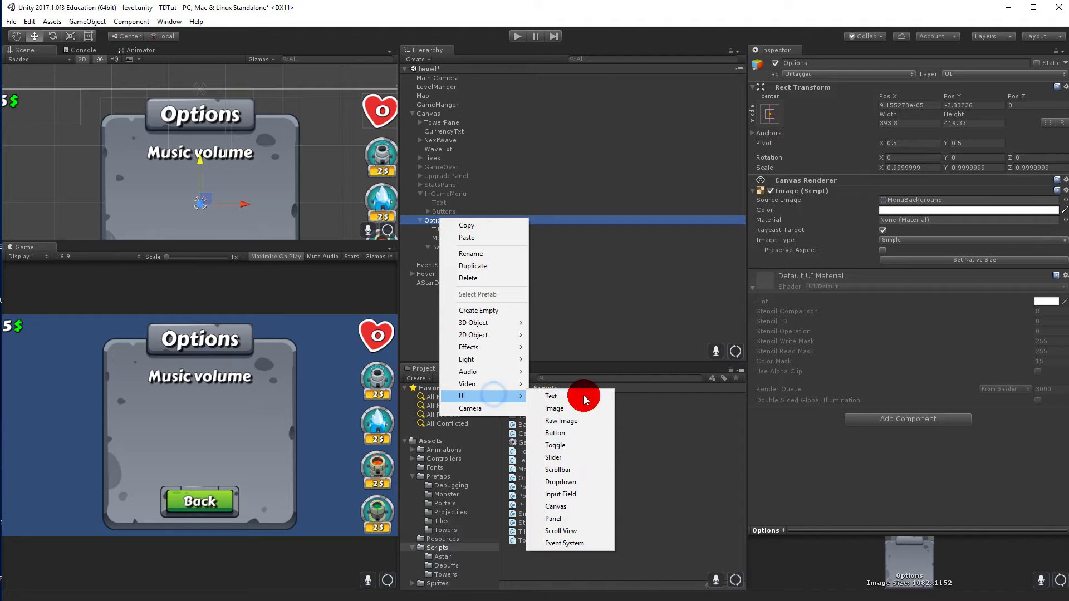
{"action": "left_click", "coordinate": [584, 458]}
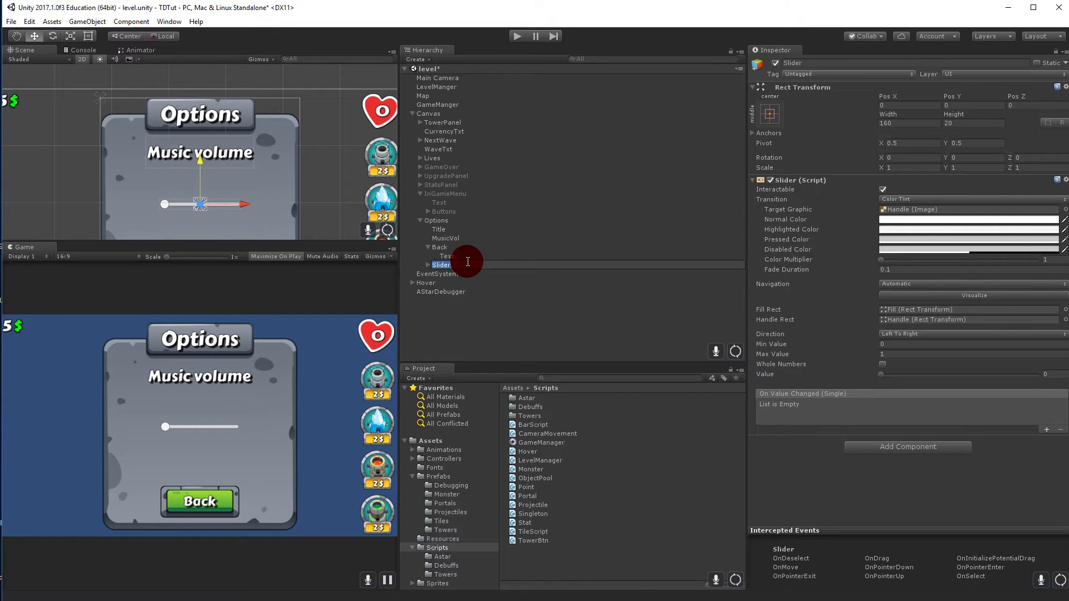
{"action": "type", "text": "MusicVolumeSlider"}
{"action": "key", "text": "Return"}
{"action": "left_click", "coordinate": [452, 265]}
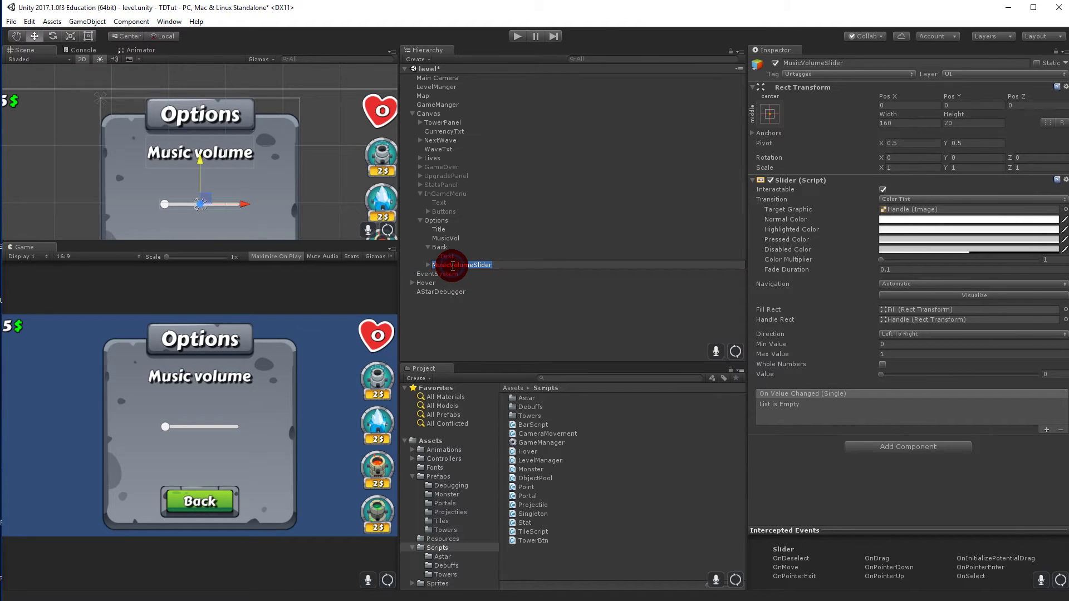
{"action": "type", "text": "Music"}
{"action": "key", "text": "Return"}
{"action": "left_click_drag", "start_coordinate": [449, 265], "coordinate": [456, 241]}
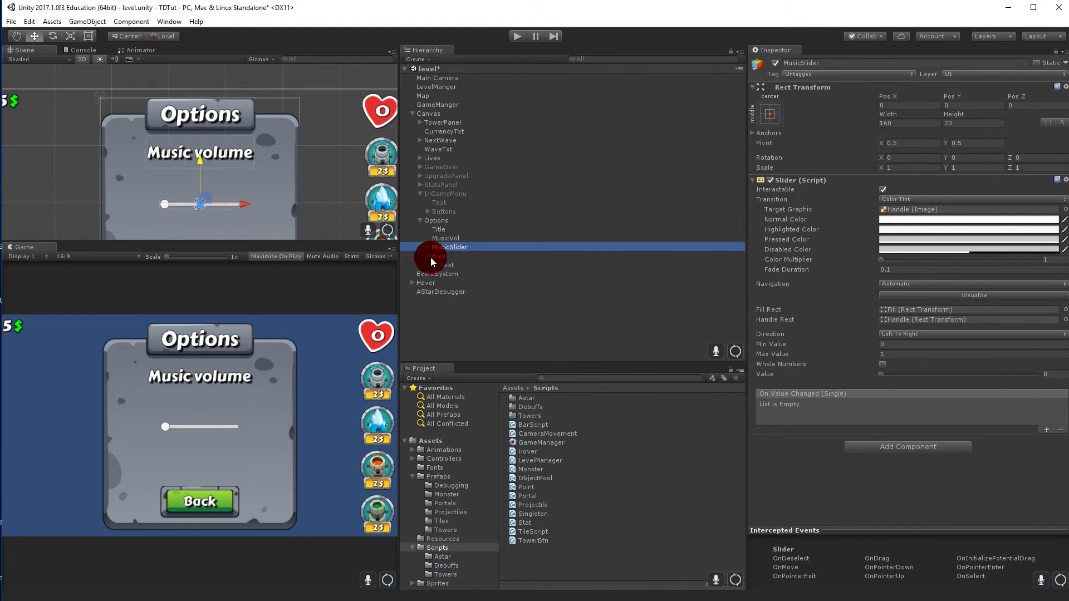
Raise the slider under the Music volume label and widen it evenly on both sides
{"action": "left_click", "coordinate": [439, 257]}
{"action": "left_click", "coordinate": [218, 210]}
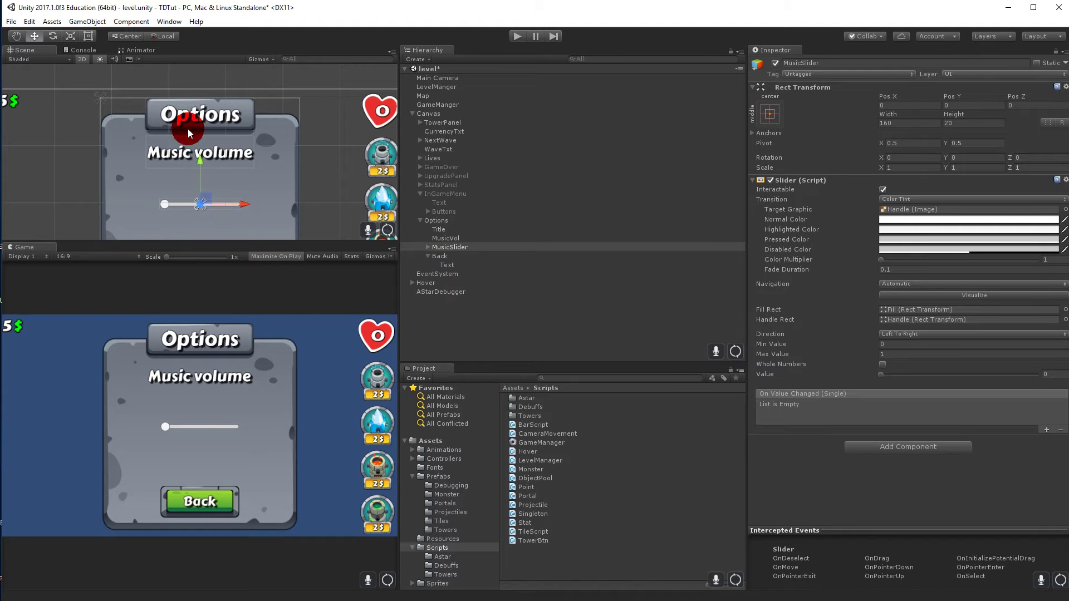
{"action": "left_click_drag", "start_coordinate": [199, 157], "coordinate": [203, 133]}
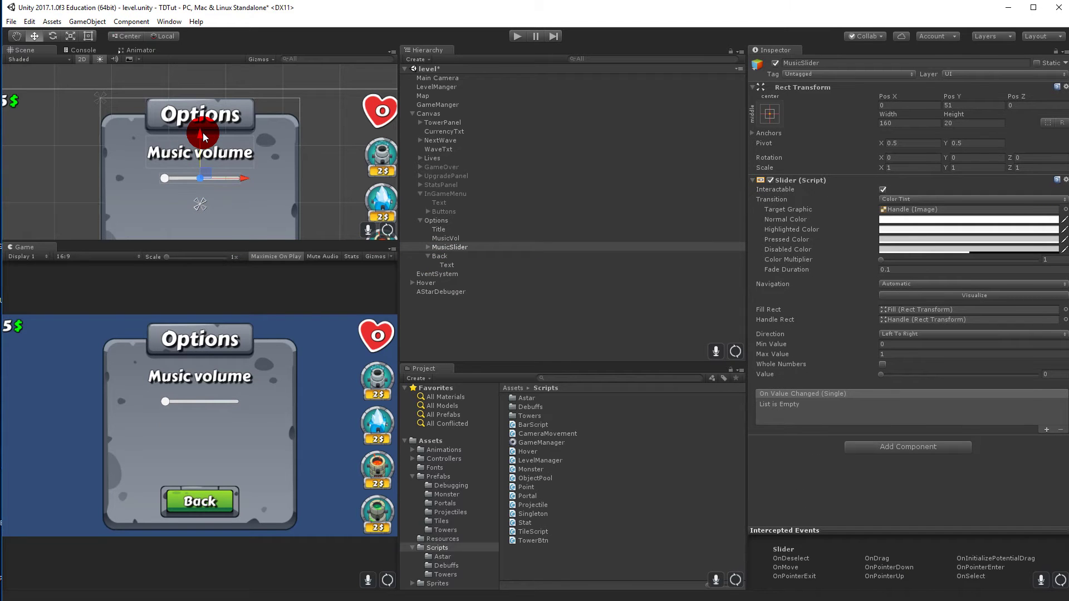
{"action": "left_click", "coordinate": [268, 235]}
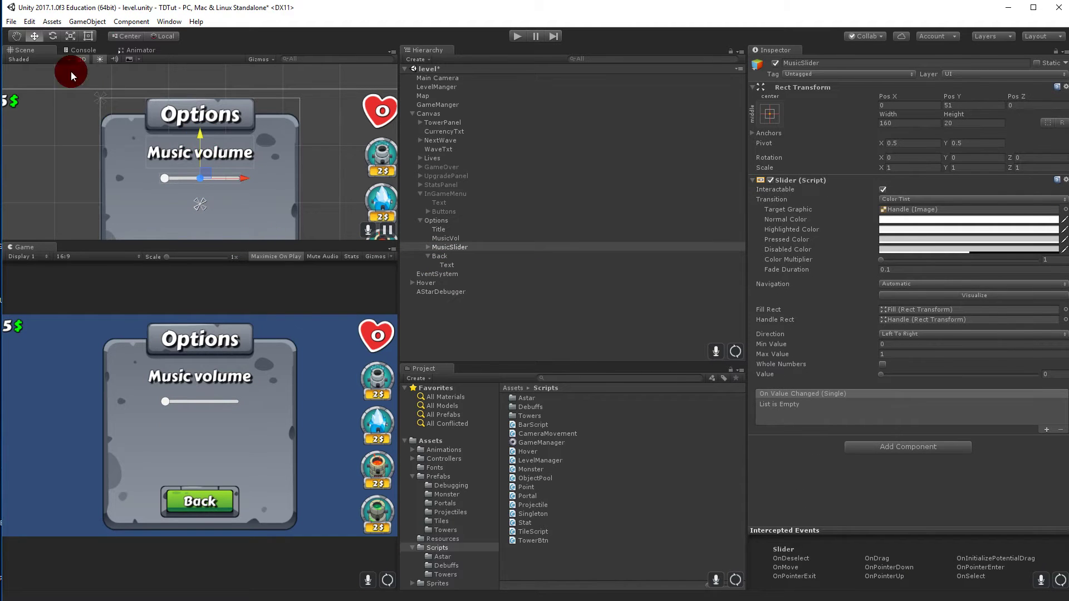
{"action": "left_click", "coordinate": [88, 36]}
{"action": "key", "text": "f"}
{"action": "left_click_drag", "start_coordinate": [256, 154], "coordinate": [274, 151]}
{"action": "left_click_drag", "start_coordinate": [143, 151], "coordinate": [125, 151]}
{"action": "left_click", "coordinate": [217, 146]}
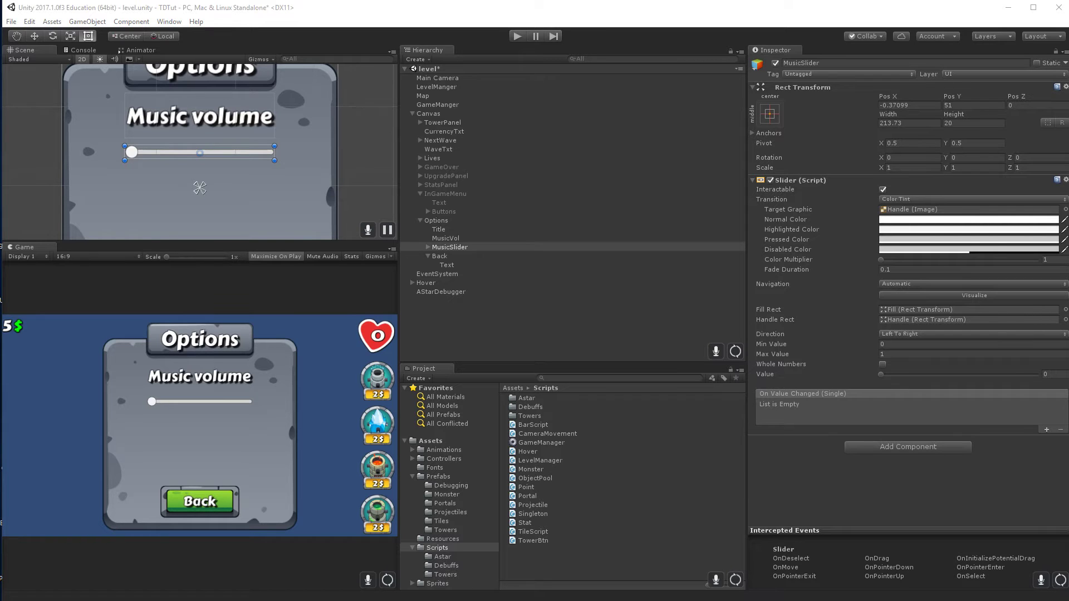
{"action": "left_click", "coordinate": [95, 219]}
Set the MusicSlider Background image color to green 75BF35
{"action": "left_click", "coordinate": [114, 134]}
{"action": "left_click", "coordinate": [103, 199]}
{"action": "key", "text": "ctrl+c"}
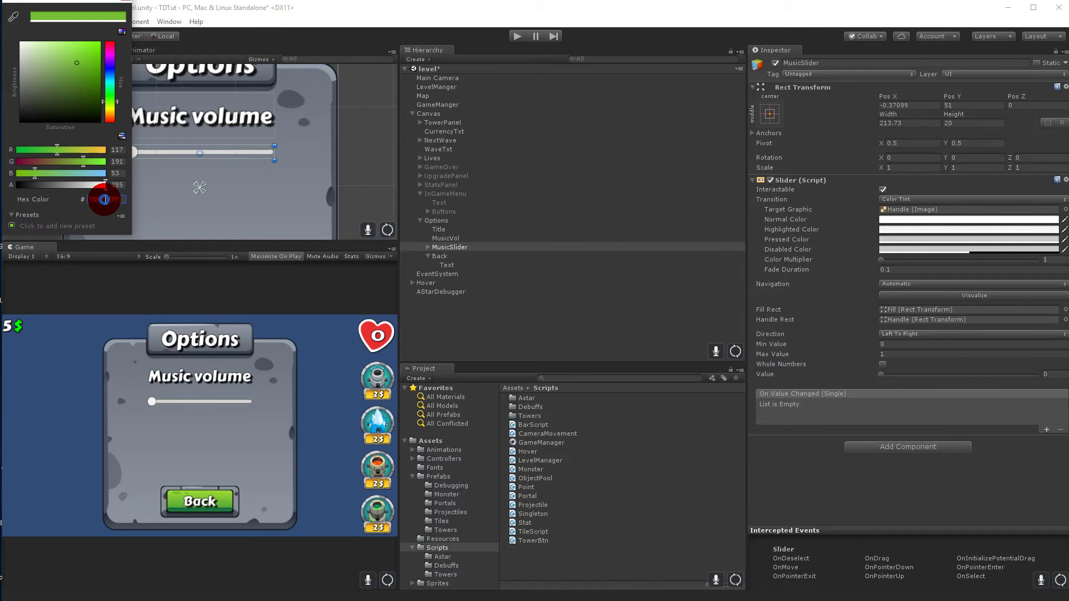
{"action": "mouse_move", "coordinate": [450, 250]}
{"action": "left_mouse_down"}
{"action": "mouse_move", "coordinate": [425, 247]}
{"action": "mouse_move", "coordinate": [432, 239]}
{"action": "mouse_move", "coordinate": [430, 251]}
{"action": "left_mouse_up"}
{"action": "left_click", "coordinate": [429, 247]}
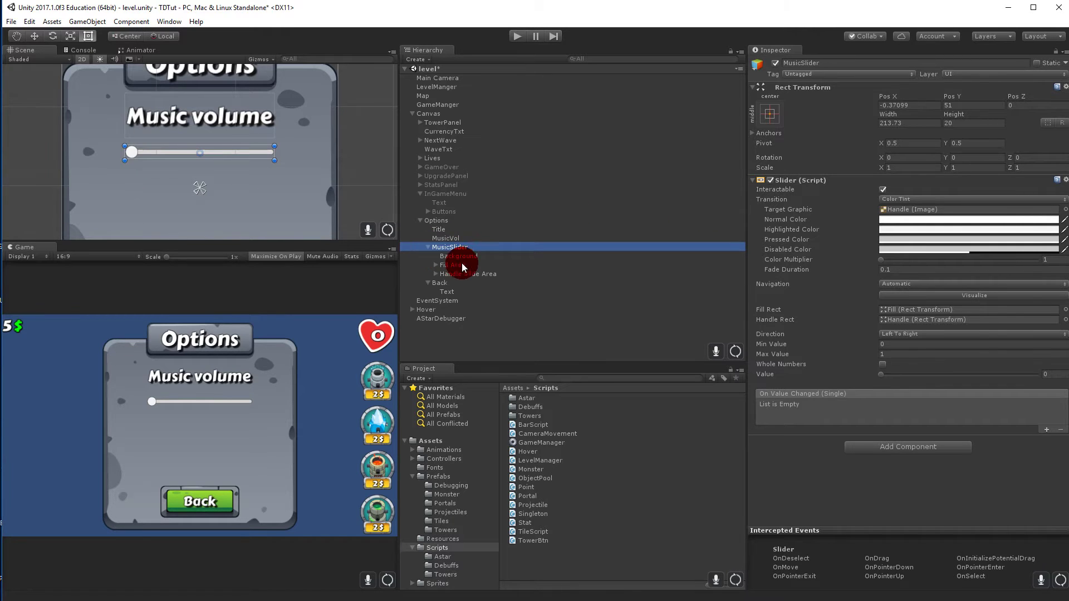
{"action": "left_click", "coordinate": [458, 256]}
{"action": "left_click", "coordinate": [919, 212]}
{"action": "left_click", "coordinate": [104, 199]}
{"action": "key", "text": "ctrl+v"}
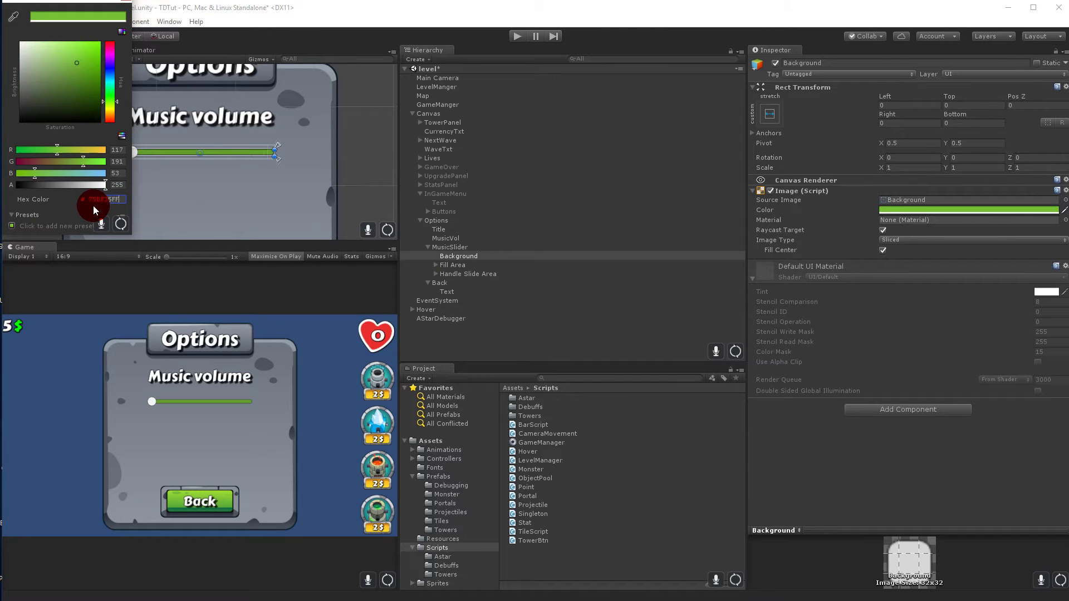
{"action": "double_click", "coordinate": [100, 202]}
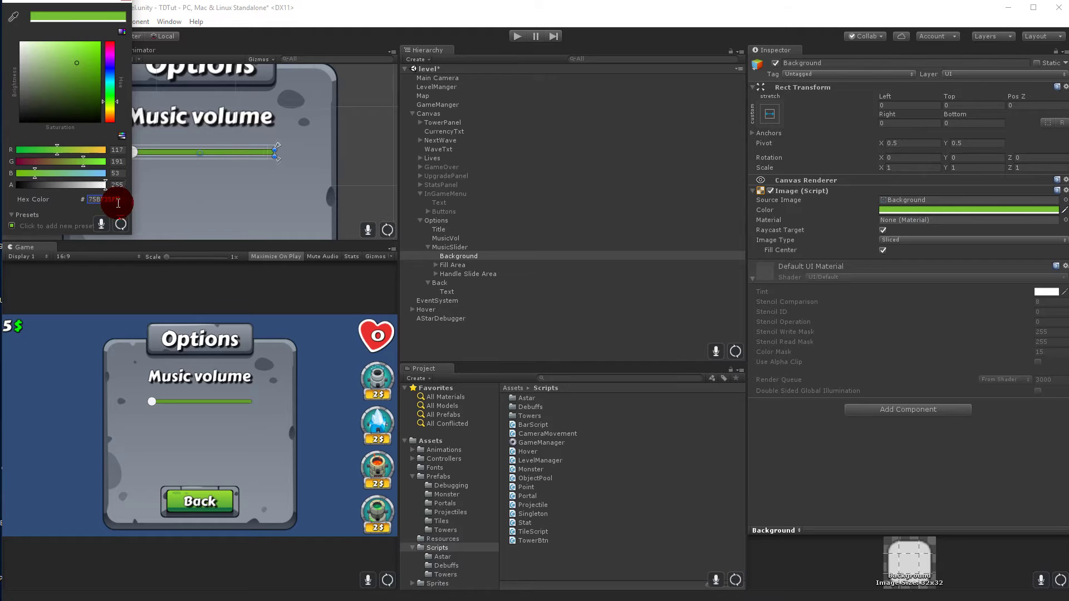
{"action": "left_click", "coordinate": [116, 200]}
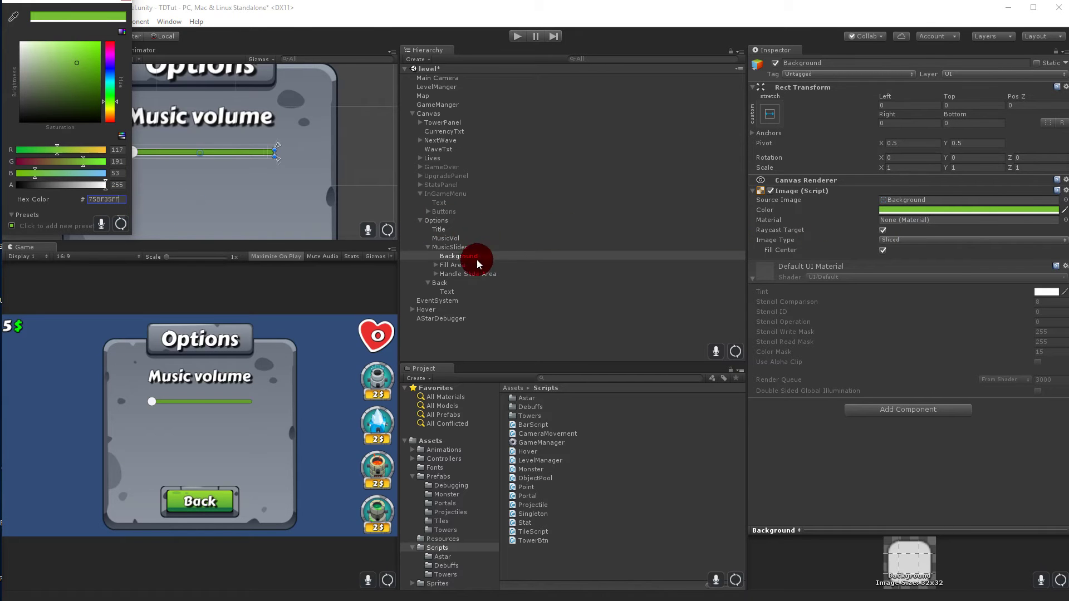
{"action": "left_click", "coordinate": [454, 257]}
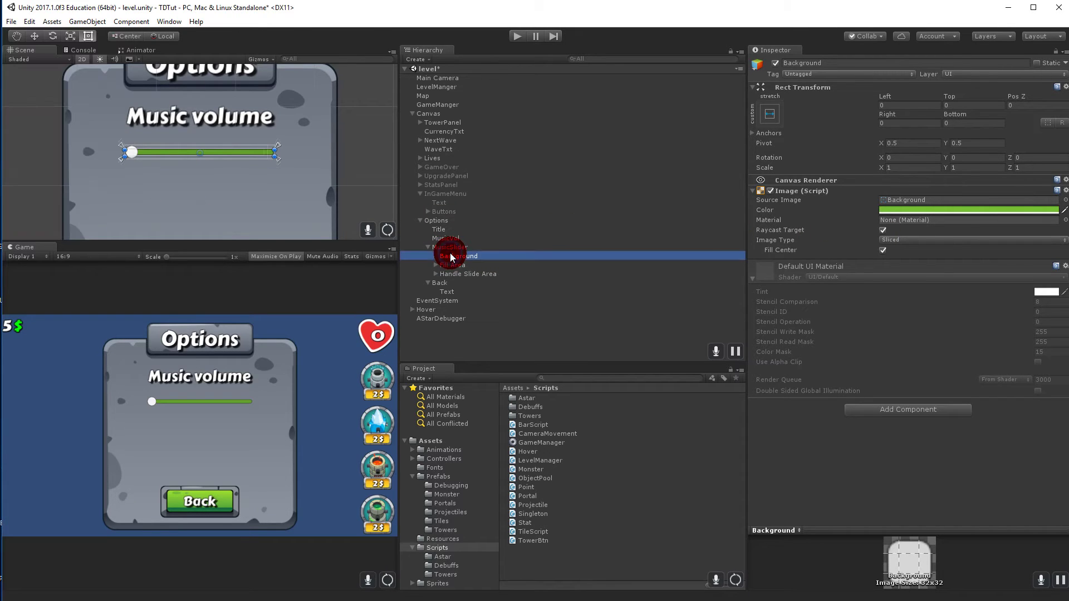
Set the slider's Fill image color to the lighter green 9BDB31
{"action": "left_click", "coordinate": [454, 265]}
{"action": "left_click", "coordinate": [436, 265]}
{"action": "left_click", "coordinate": [455, 274]}
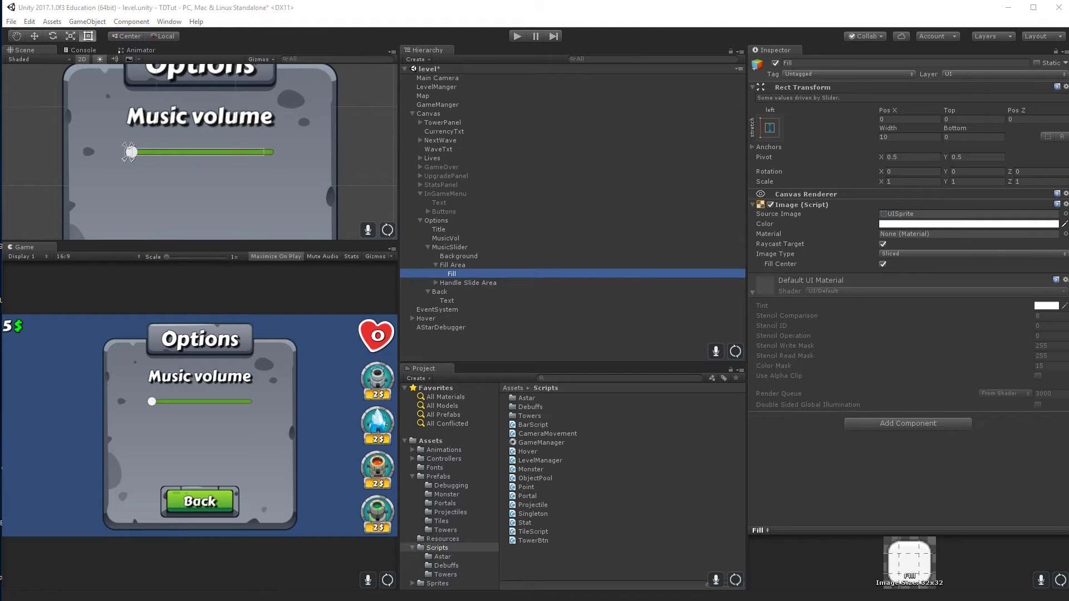
{"action": "left_click", "coordinate": [117, 199]}
{"action": "key", "text": "ctrl+c"}
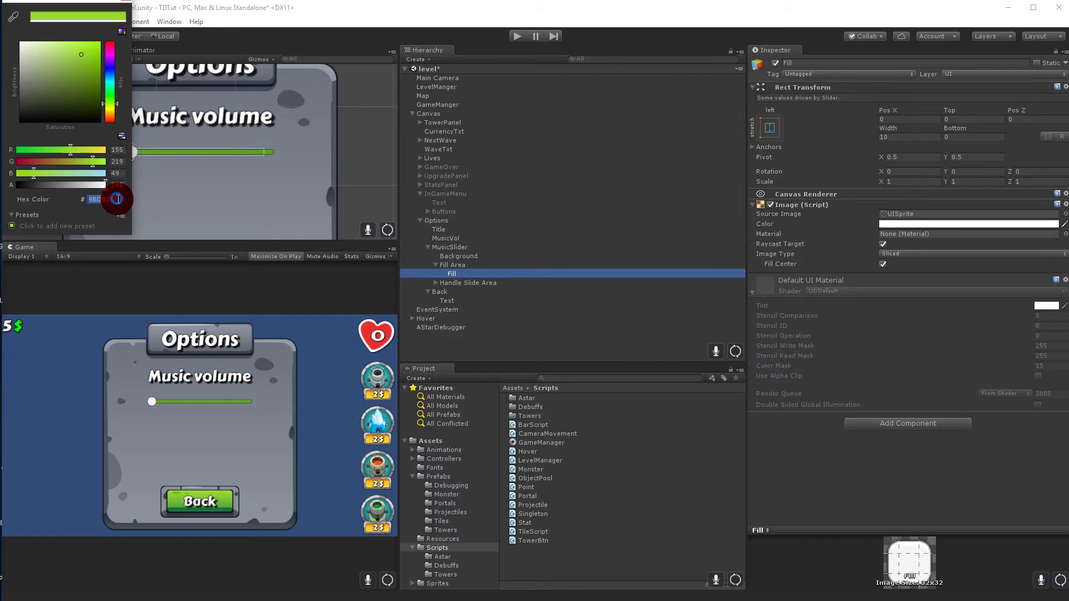
{"action": "left_click", "coordinate": [453, 266]}
{"action": "left_click", "coordinate": [453, 274]}
{"action": "left_click", "coordinate": [966, 224]}
{"action": "left_click", "coordinate": [111, 200]}
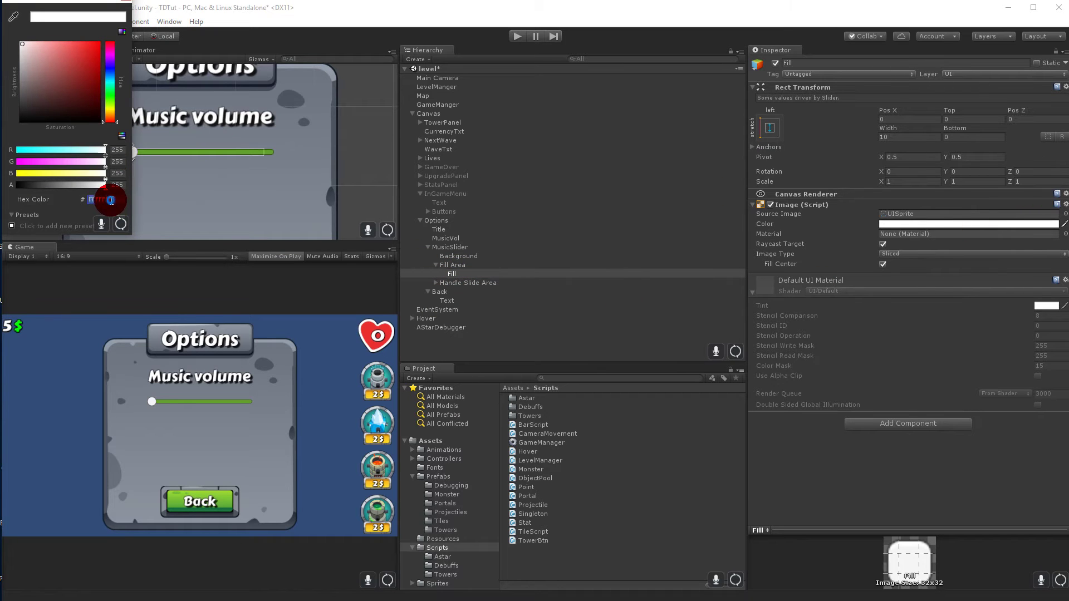
{"action": "key", "text": "ctrl+v"}
{"action": "left_click", "coordinate": [96, 203]}
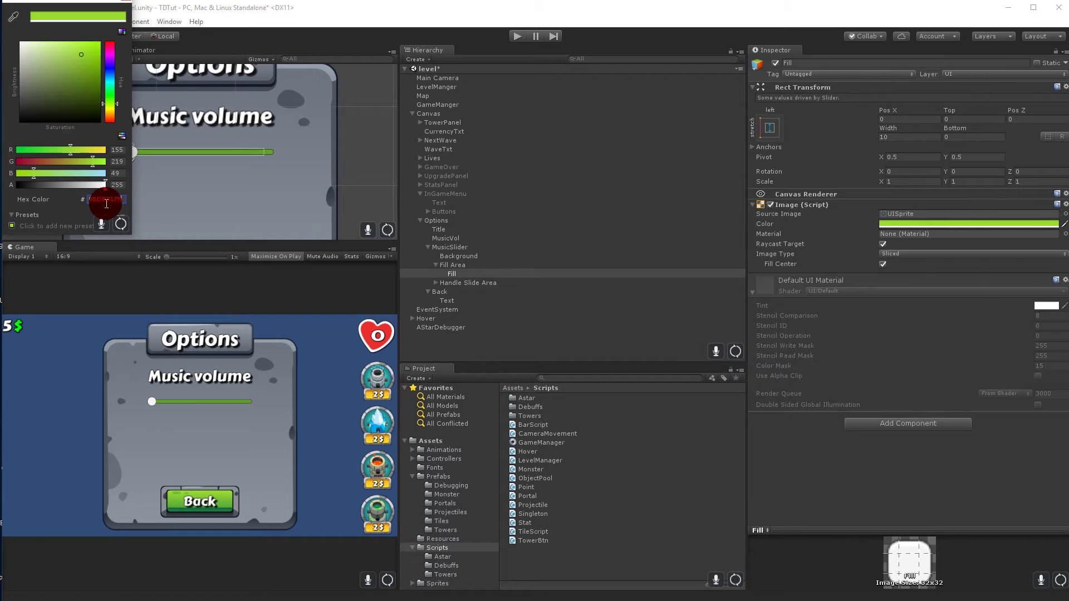
{"action": "left_click", "coordinate": [456, 290]}
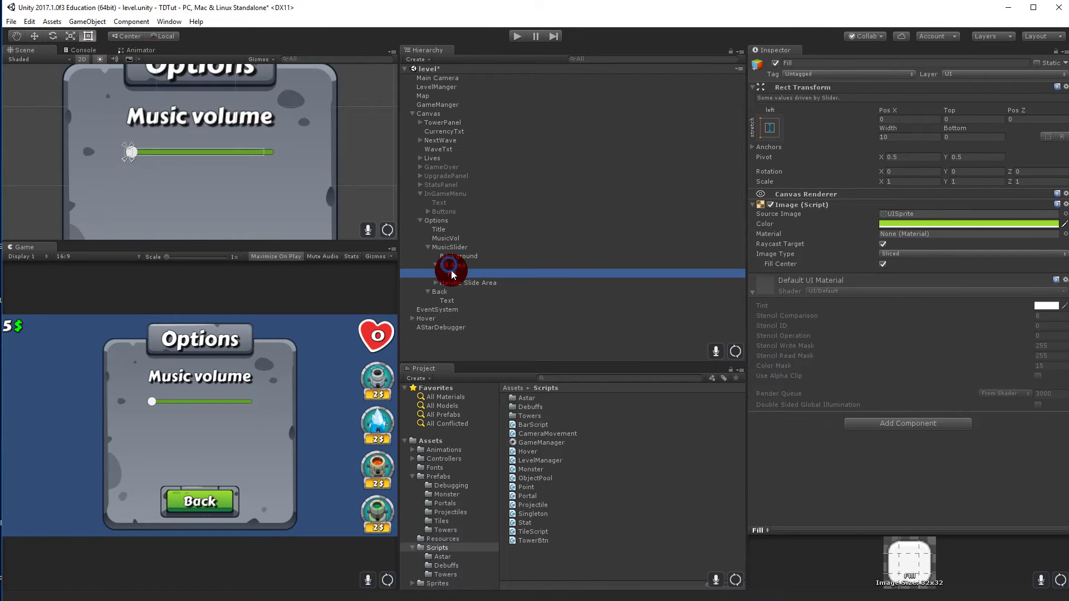
{"action": "left_click", "coordinate": [453, 273]}
Expand Handle Slide Area and select the slider's Handle
{"action": "left_click", "coordinate": [464, 283]}
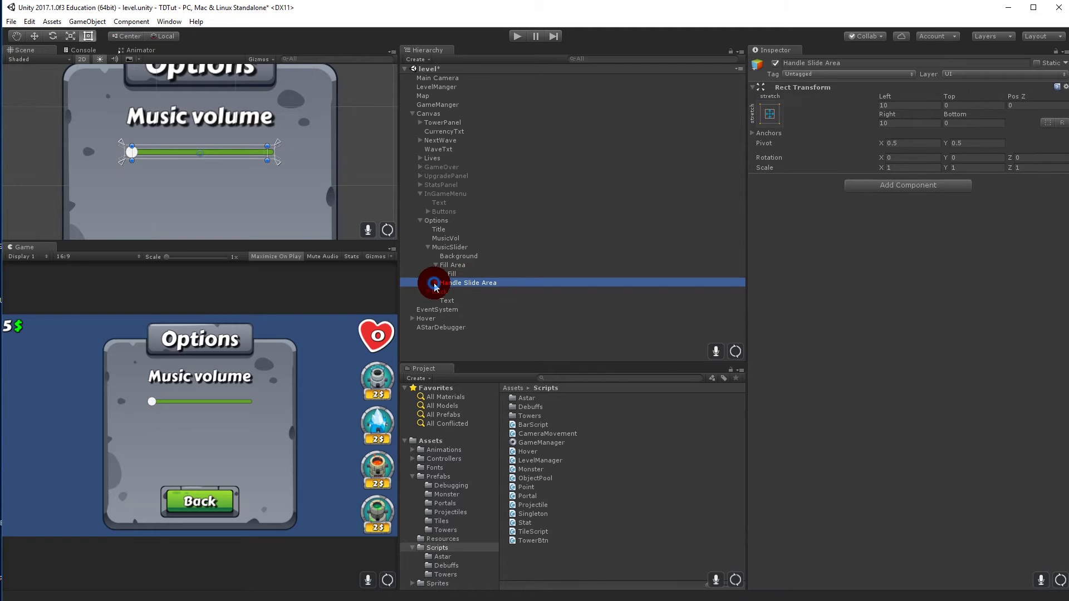
{"action": "left_click", "coordinate": [436, 283]}
{"action": "left_click", "coordinate": [459, 292]}
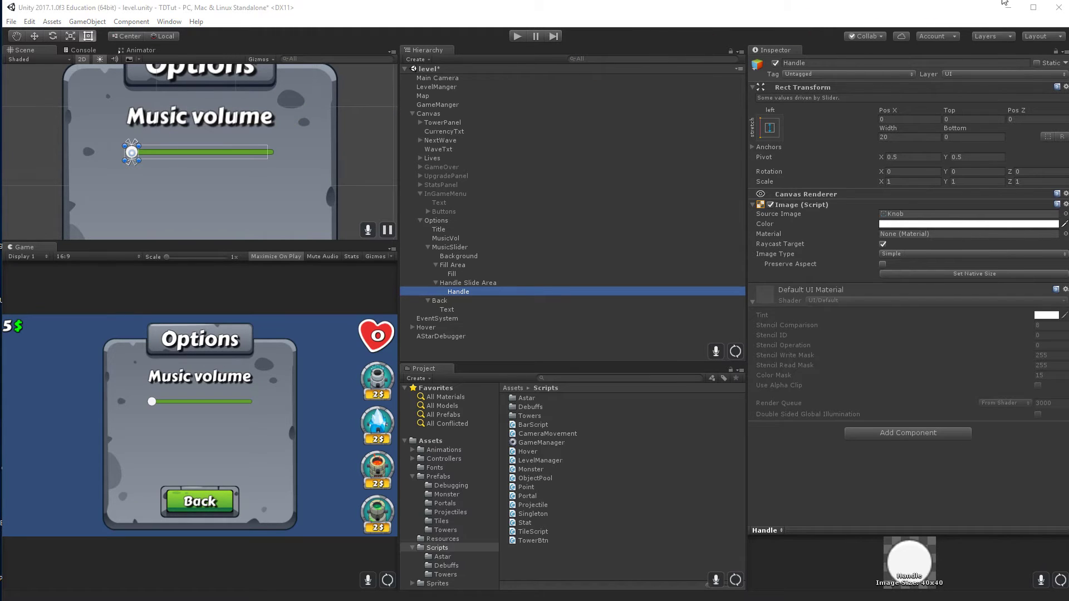
Set MusicSlider's Normal and Highlighted colors to green 8DD133
{"action": "left_click", "coordinate": [436, 283]}
{"action": "left_click", "coordinate": [436, 265]}
{"action": "left_click", "coordinate": [449, 247]}
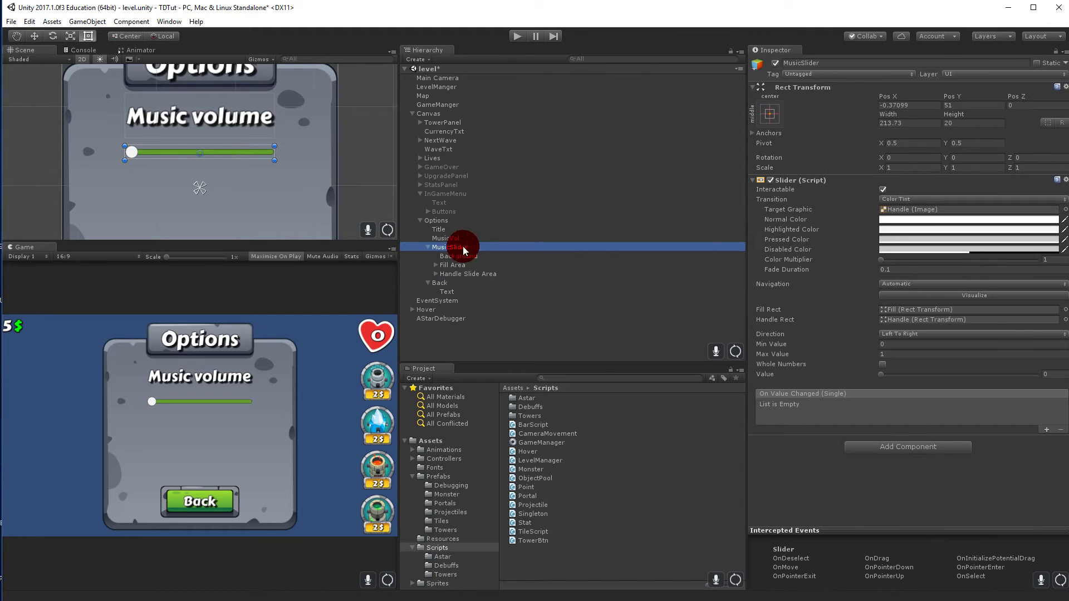
{"action": "left_click", "coordinate": [429, 247]}
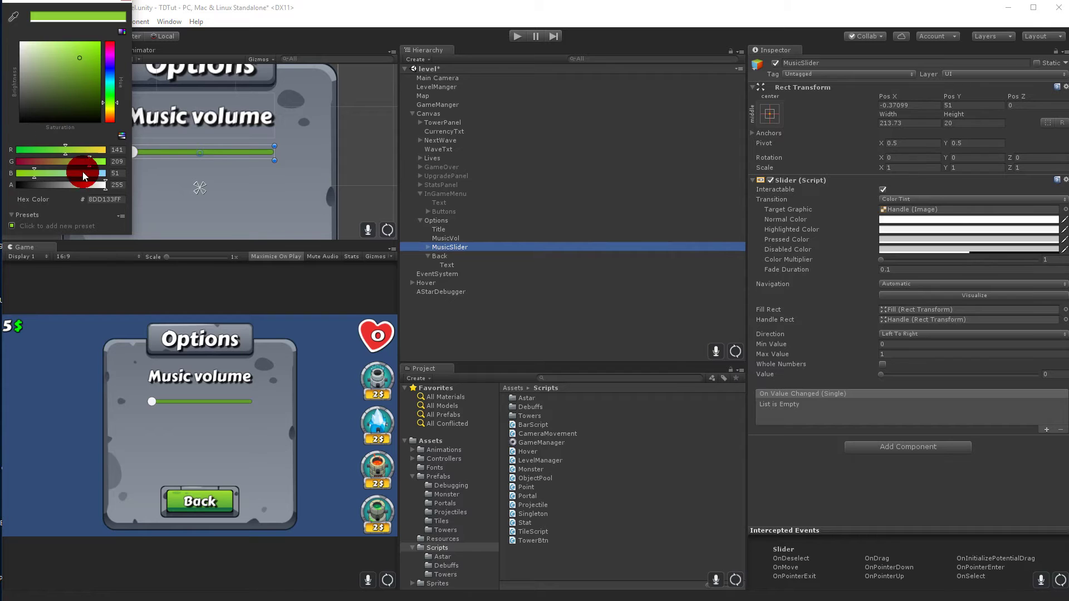
{"action": "left_click", "coordinate": [119, 201]}
{"action": "key", "text": "ctrl+c"}
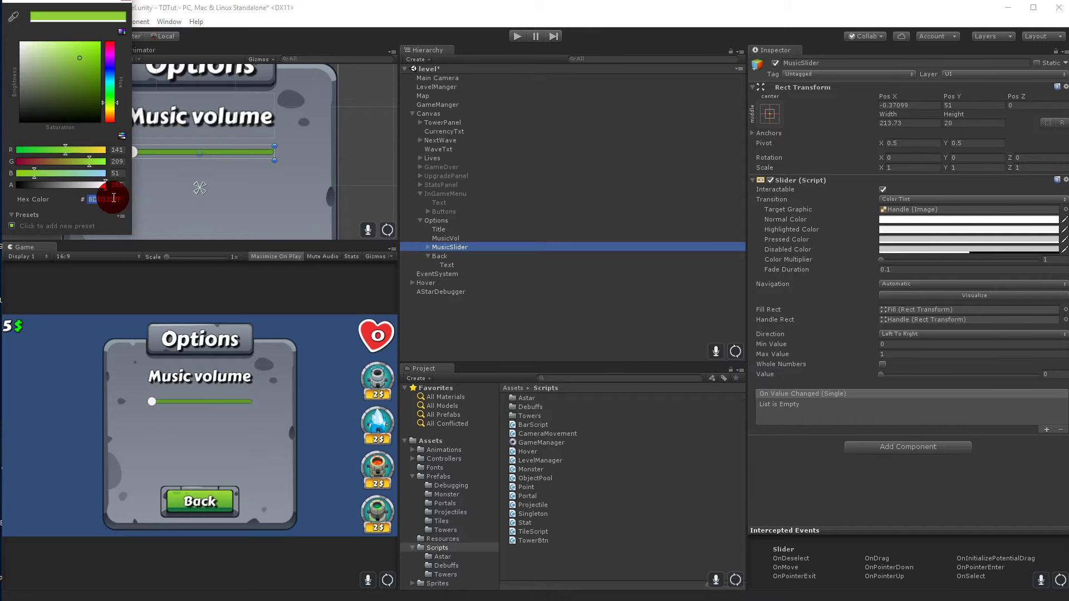
{"action": "left_click", "coordinate": [920, 220]}
{"action": "left_click", "coordinate": [89, 199]}
{"action": "key", "text": "ctrl+v"}
{"action": "left_click", "coordinate": [908, 232]}
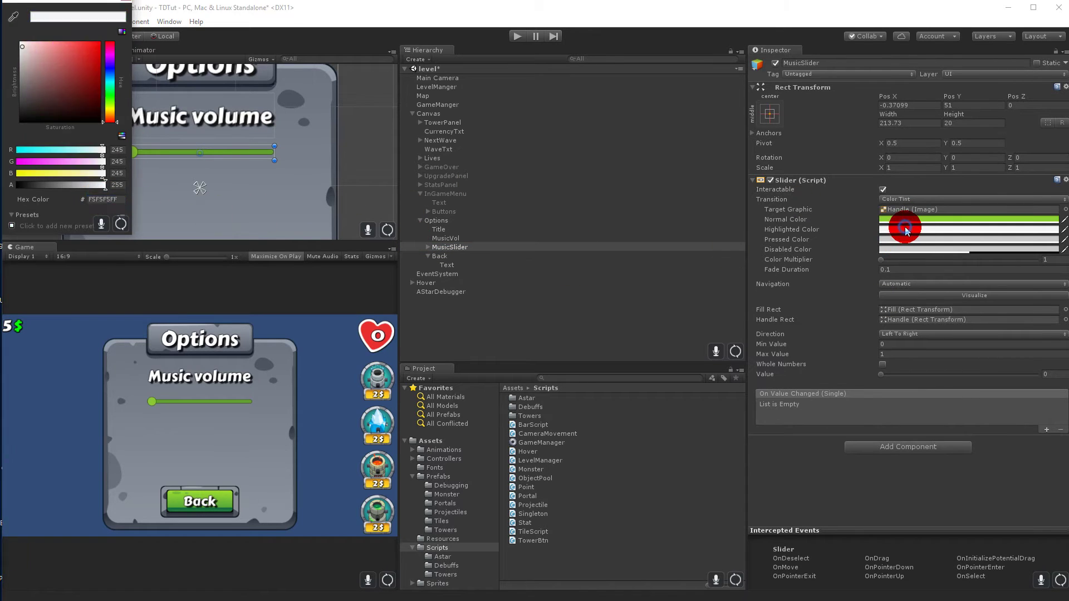
{"action": "left_click", "coordinate": [98, 199]}
{"action": "key", "text": "ctrl+v"}
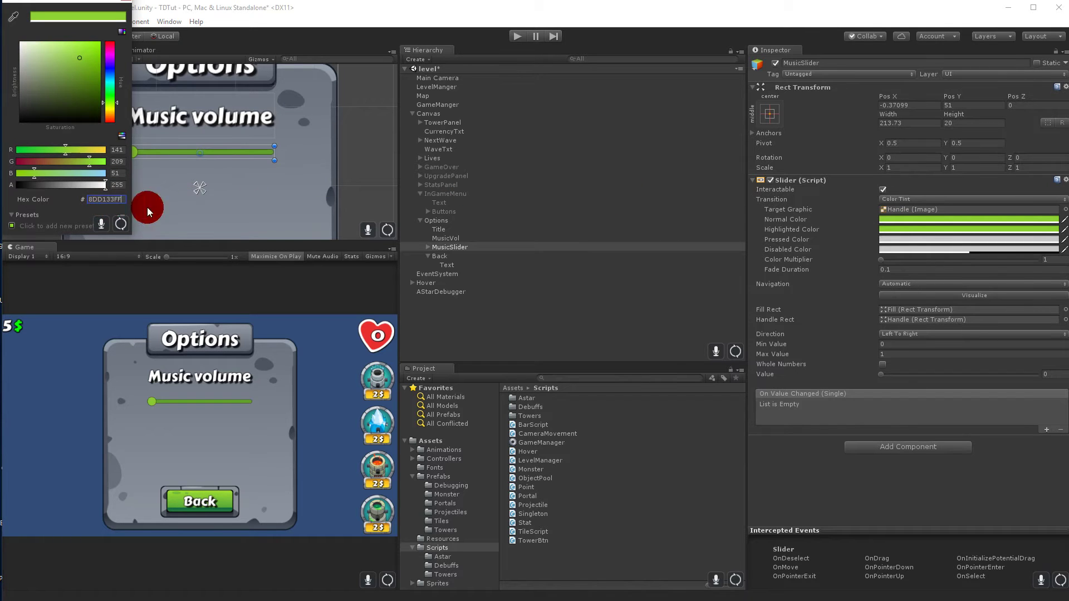
Set MusicSlider's Pressed and Disabled colors to 8DD133 as well
{"action": "left_click", "coordinate": [903, 239]}
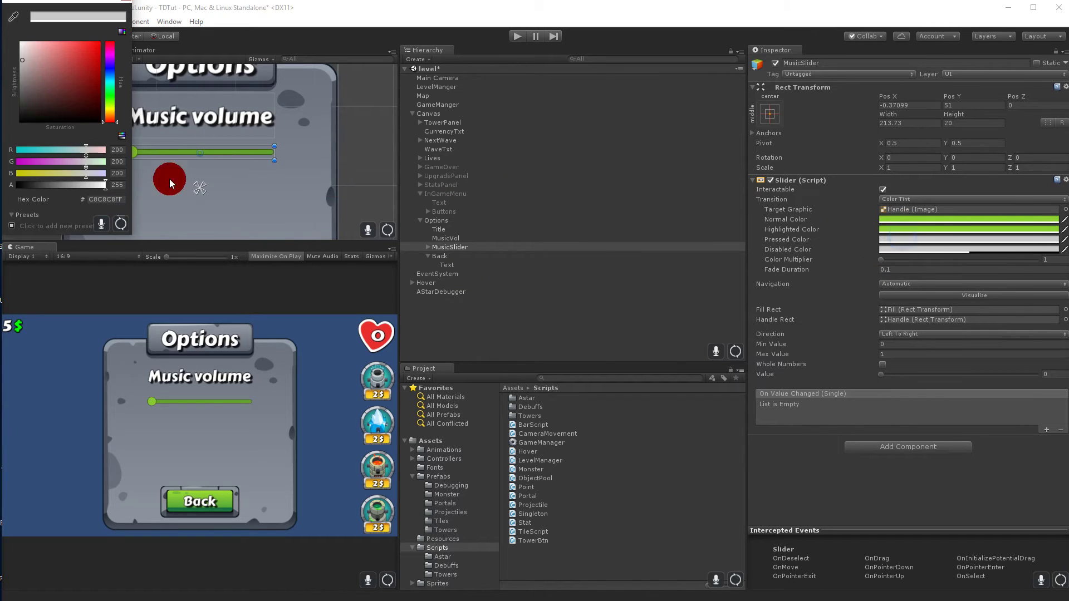
{"action": "left_click", "coordinate": [98, 200]}
{"action": "key", "text": "ctrl+v"}
{"action": "left_click", "coordinate": [912, 249]}
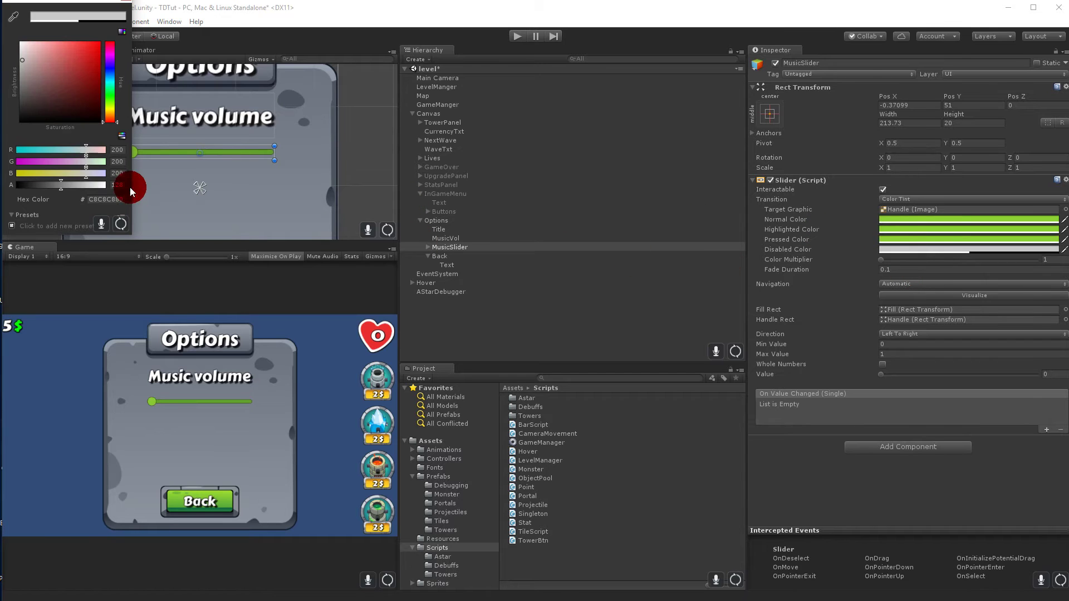
{"action": "key", "text": "ctrl+v"}
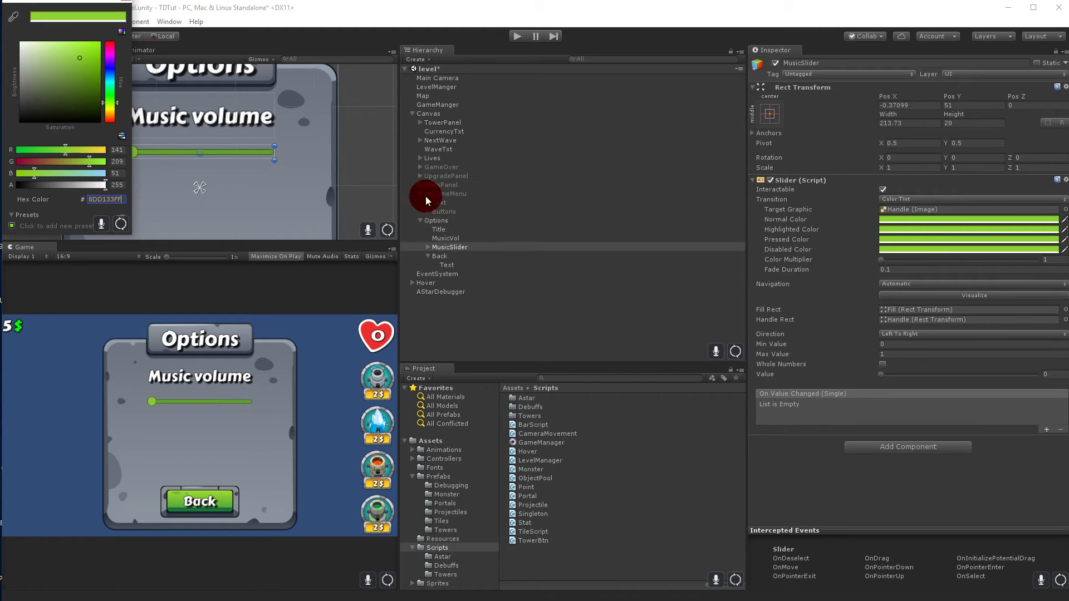
{"action": "left_click", "coordinate": [363, 52]}
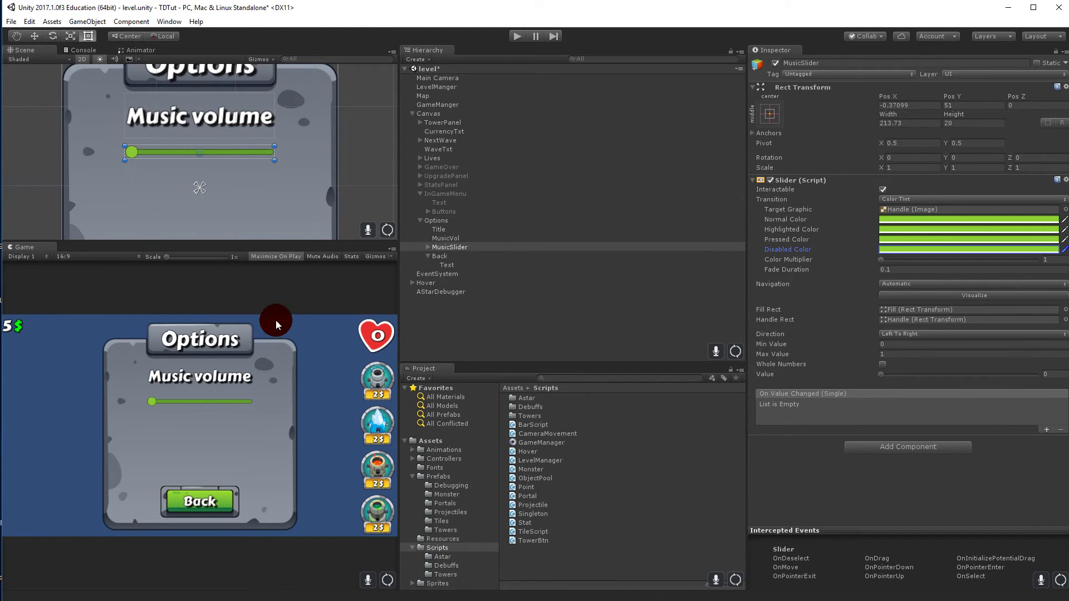
Set MusicSlider's Slider Value to 0.5 so the handle sits mid-bar
{"action": "left_click", "coordinate": [148, 150]}
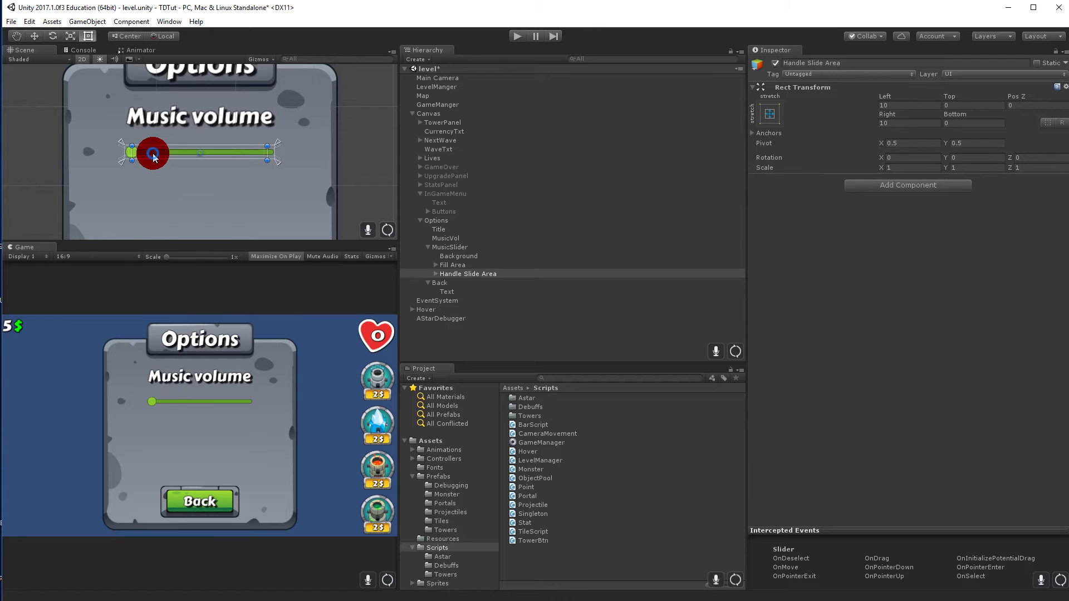
{"action": "left_click", "coordinate": [448, 248]}
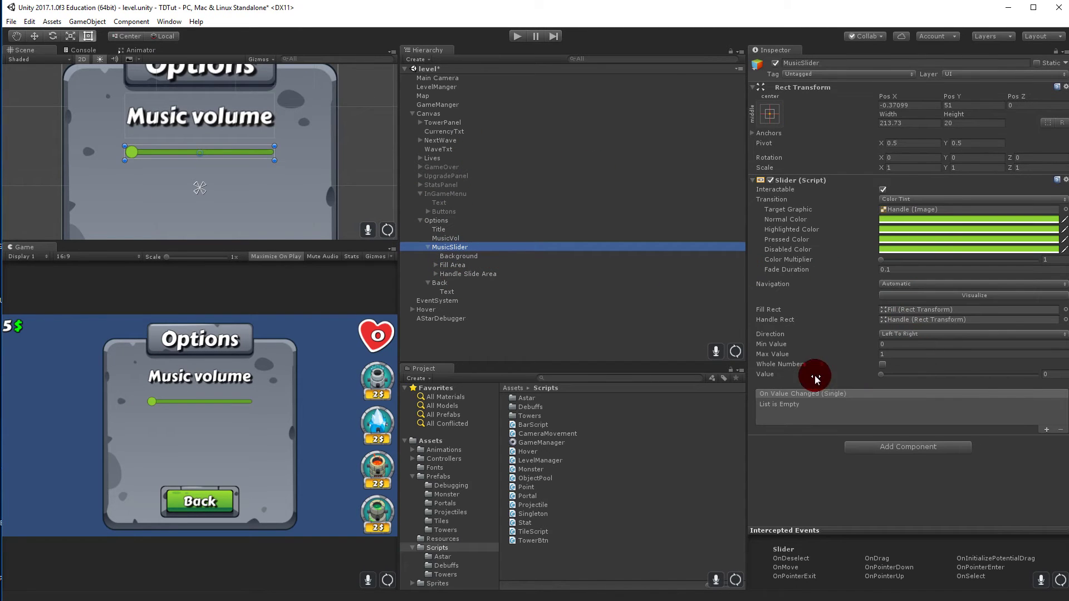
{"action": "left_click", "coordinate": [1056, 374]}
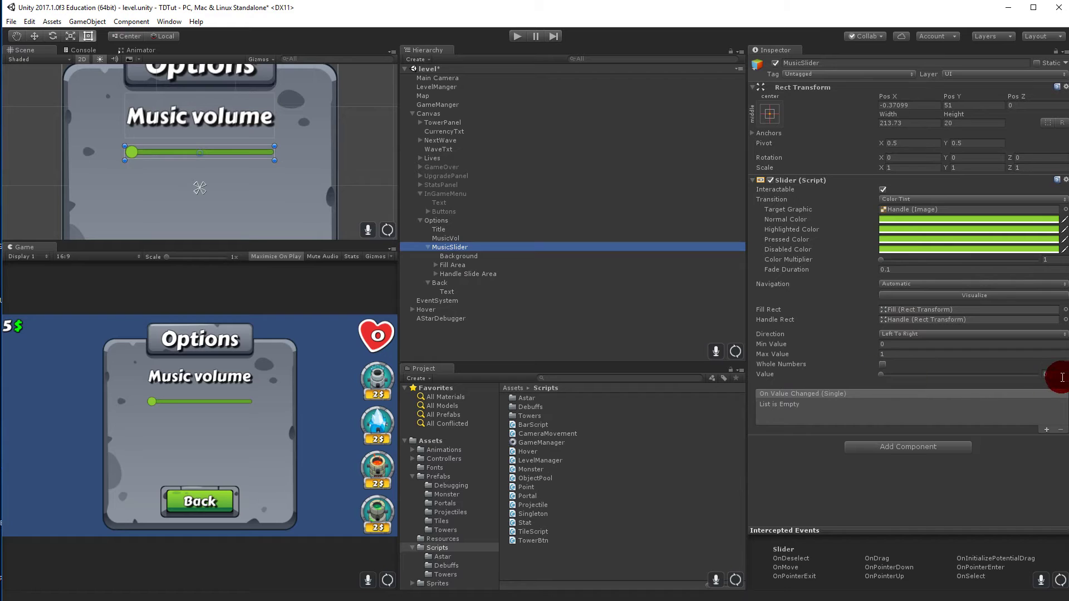
{"action": "type", "text": "0.5"}
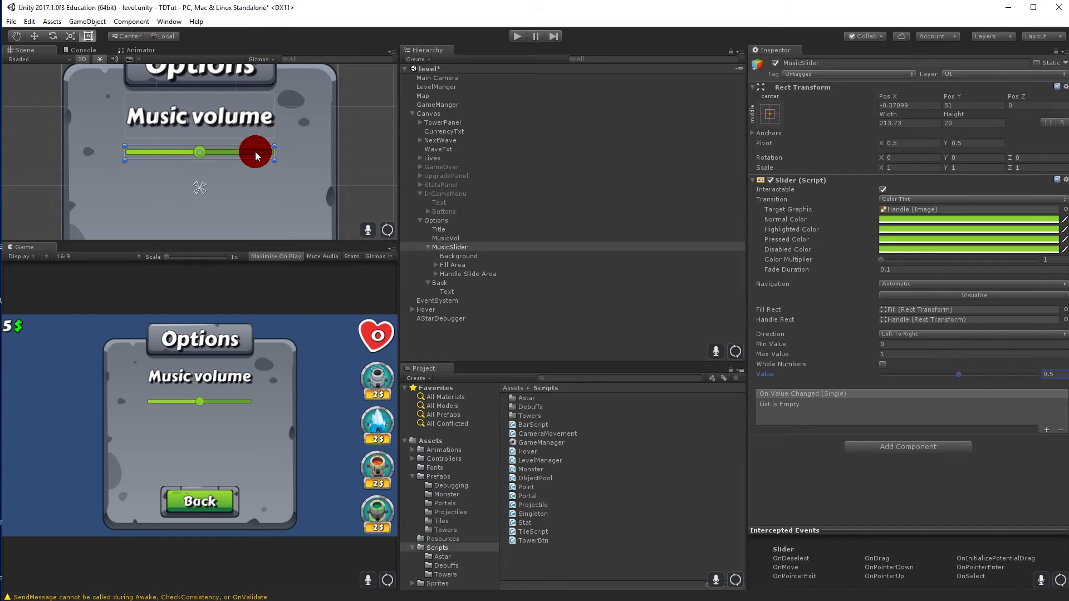
{"action": "left_click", "coordinate": [429, 247]}
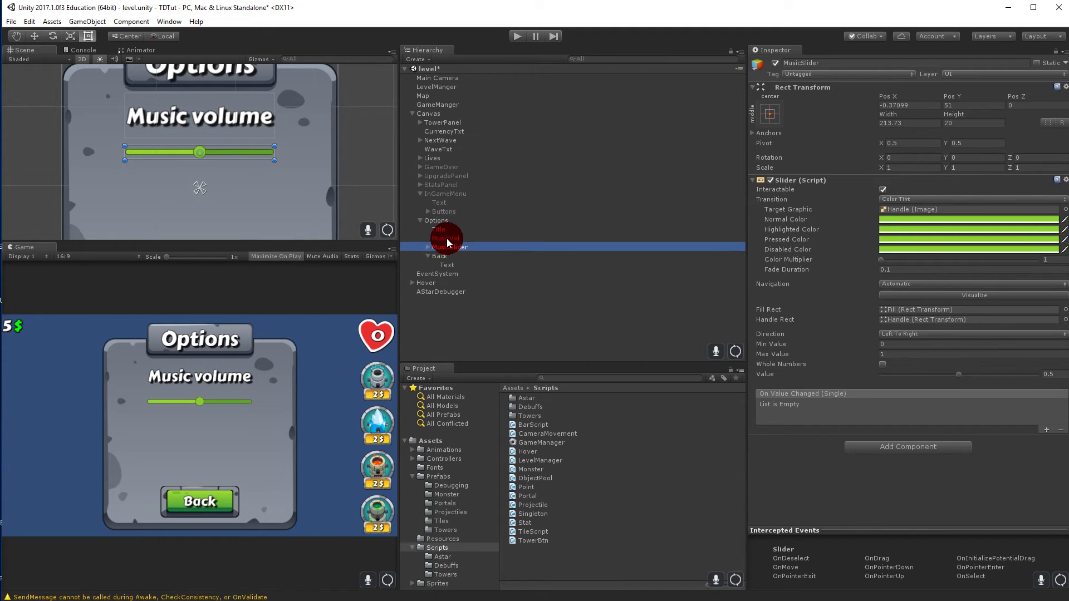
Duplicate MusicVol as SoundVol reading 'Sound volume', placed below the music slider
{"action": "left_click", "coordinate": [451, 241]}
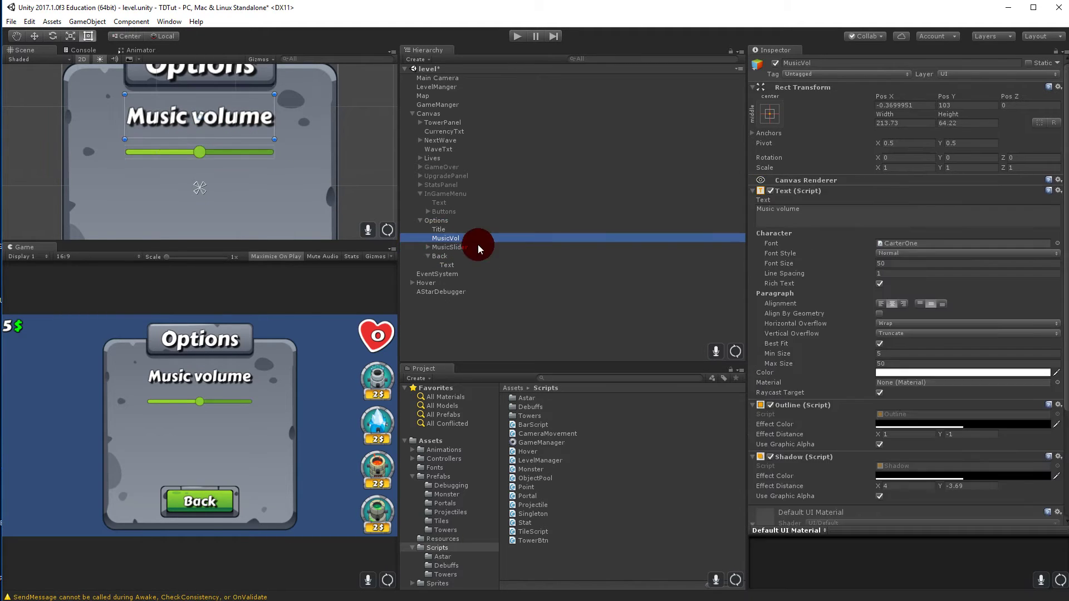
{"action": "key", "text": "ctrl+d"}
{"action": "left_click", "coordinate": [450, 274]}
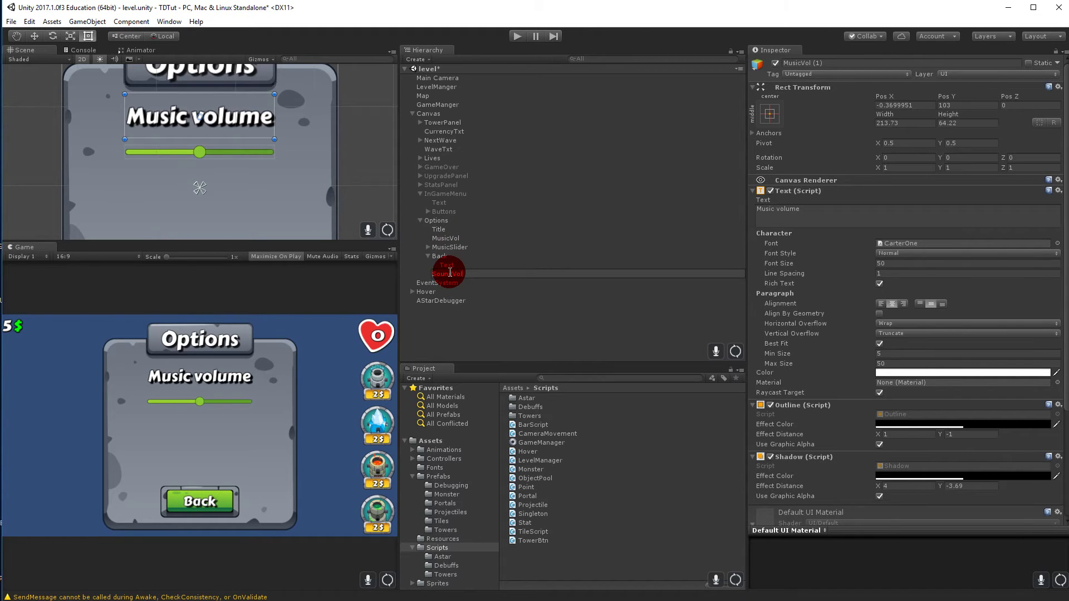
{"action": "type", "text": "SoundVol"}
{"action": "key", "text": "Return"}
{"action": "double_click", "coordinate": [766, 209]}
{"action": "type", "text": "Sound"}
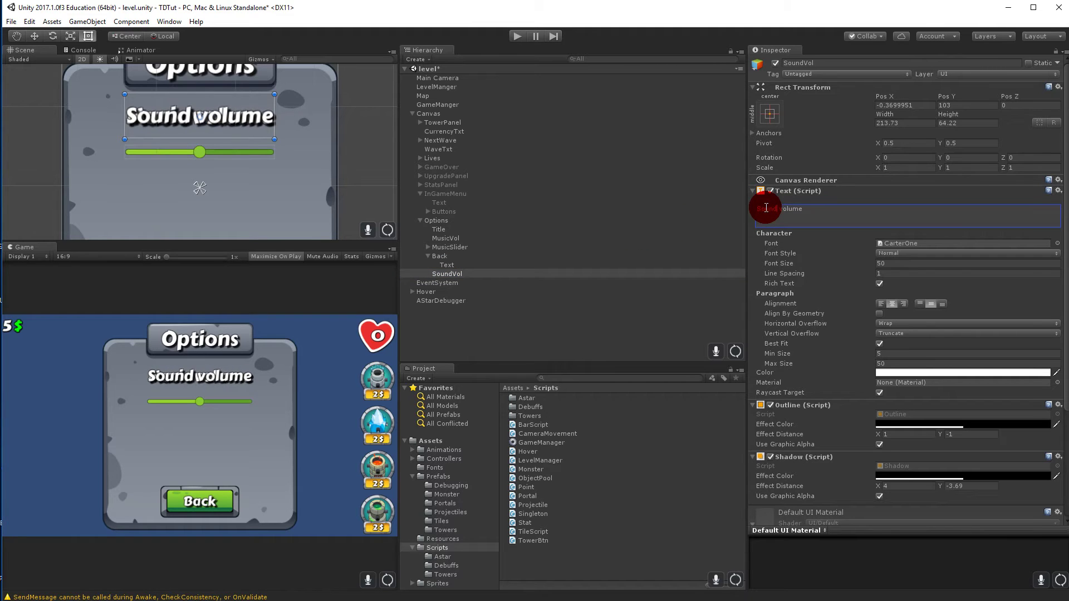
{"action": "left_click_drag", "start_coordinate": [237, 121], "coordinate": [236, 193]}
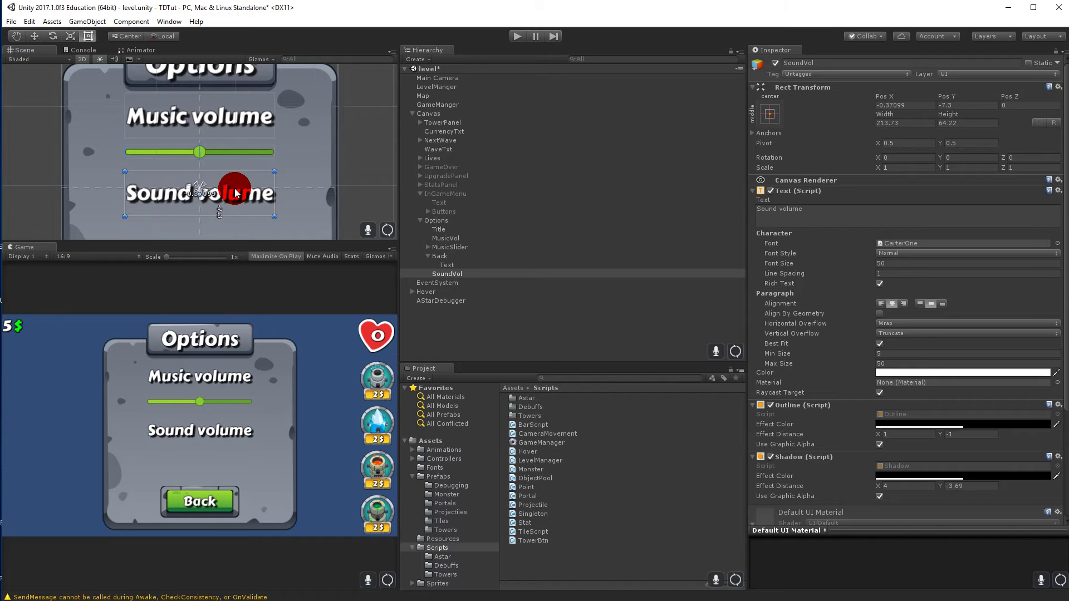
Duplicate the MusicSlider to make a second slider
{"action": "left_click", "coordinate": [428, 256]}
{"action": "left_click", "coordinate": [440, 266]}
{"action": "left_click", "coordinate": [450, 247]}
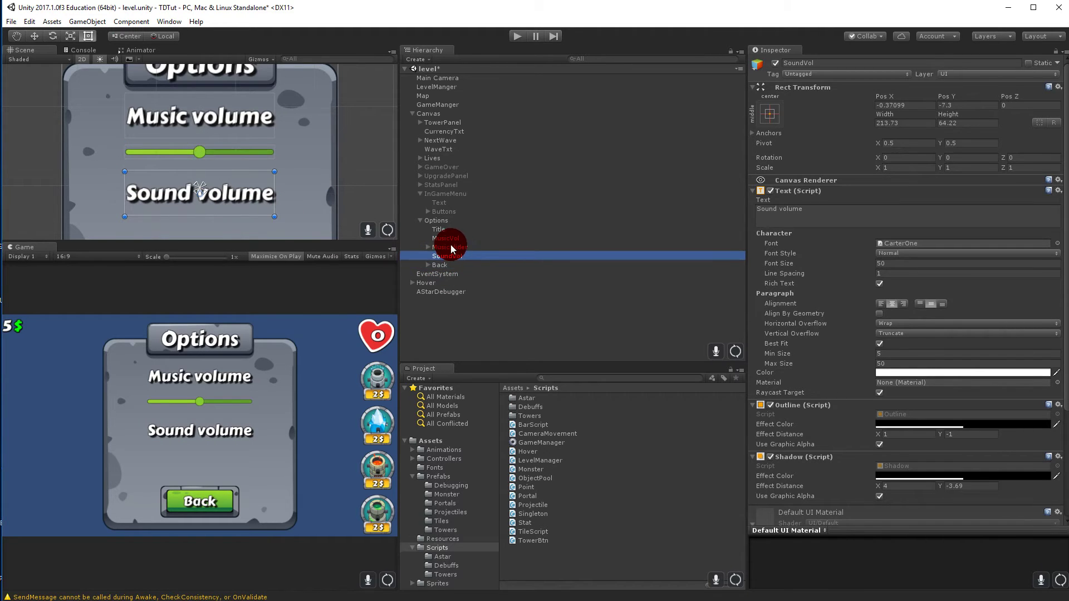
{"action": "key", "text": "ctrl+d"}
{"action": "left_click", "coordinate": [449, 273]}
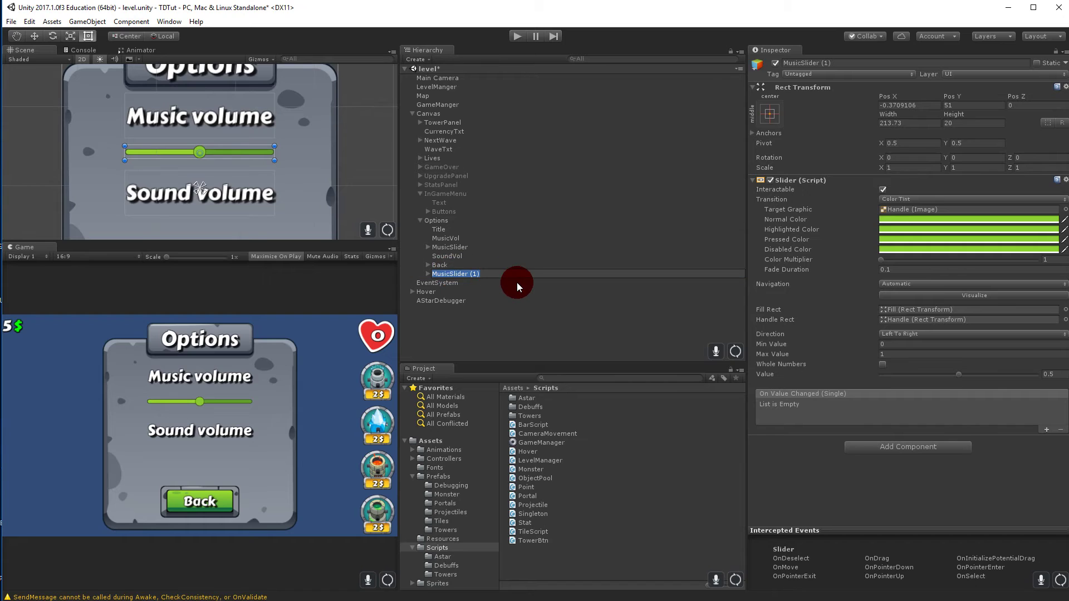
Rename the duplicated slider to SFXSlider
{"action": "key", "text": "BackSpace"}
{"action": "type", "text": "SFXSlider"}
{"action": "key", "text": "Return"}
Place SFXSlider below SoundVol under the Sound volume label and nudge MusicSlider up slightly
{"action": "mouse_move", "coordinate": [450, 278]}
{"action": "left_mouse_down"}
{"action": "mouse_move", "coordinate": [460, 255]}
{"action": "mouse_move", "coordinate": [444, 272]}
{"action": "mouse_move", "coordinate": [449, 257]}
{"action": "left_mouse_up"}
{"action": "key", "text": "ctrl+z"}
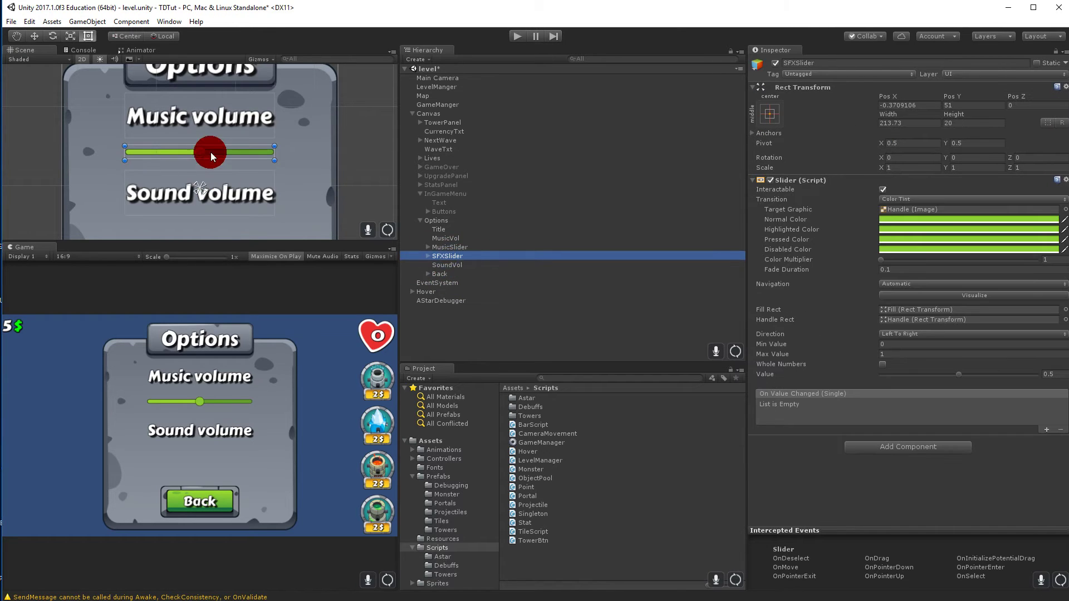
{"action": "left_click_drag", "start_coordinate": [250, 162], "coordinate": [256, 238]}
{"action": "scroll", "coordinate": [268, 198], "scroll_direction": "down", "scroll_amount": 5}
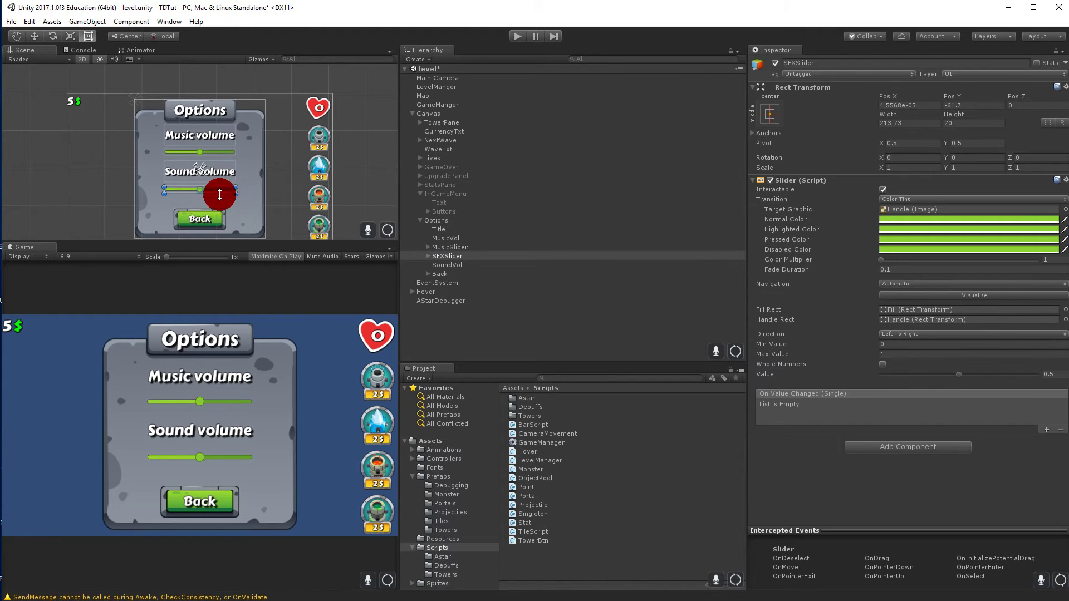
{"action": "scroll", "coordinate": [217, 189], "scroll_direction": "up", "scroll_amount": 5}
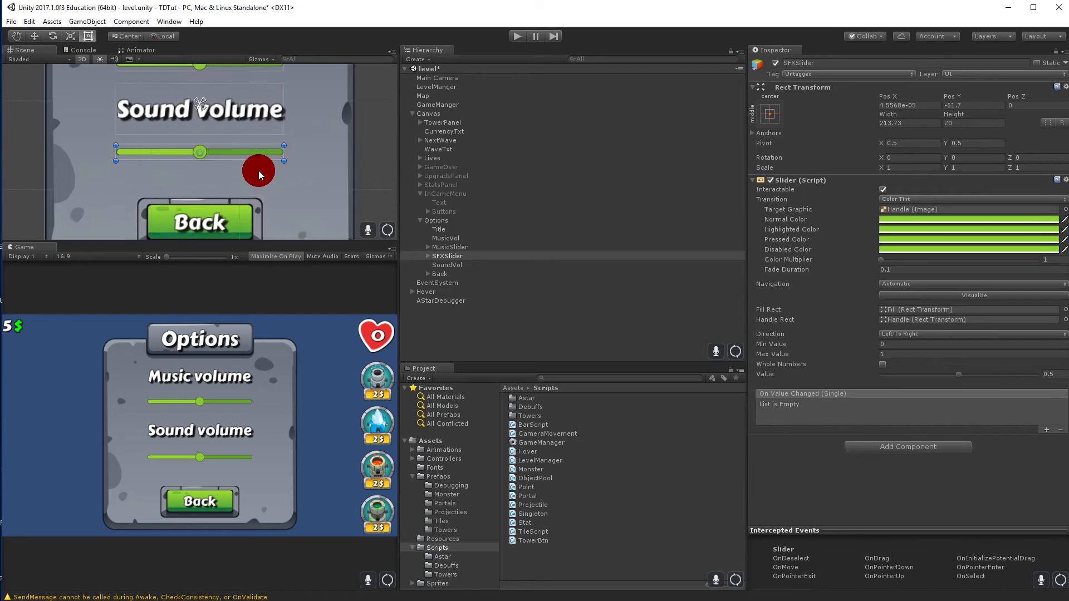
{"action": "mouse_move", "coordinate": [255, 155]}
{"action": "left_mouse_down"}
{"action": "mouse_move", "coordinate": [252, 139]}
{"action": "mouse_move", "coordinate": [265, 149]}
{"action": "left_mouse_up"}
{"action": "scroll", "coordinate": [275, 148], "scroll_direction": "down", "scroll_amount": 3}
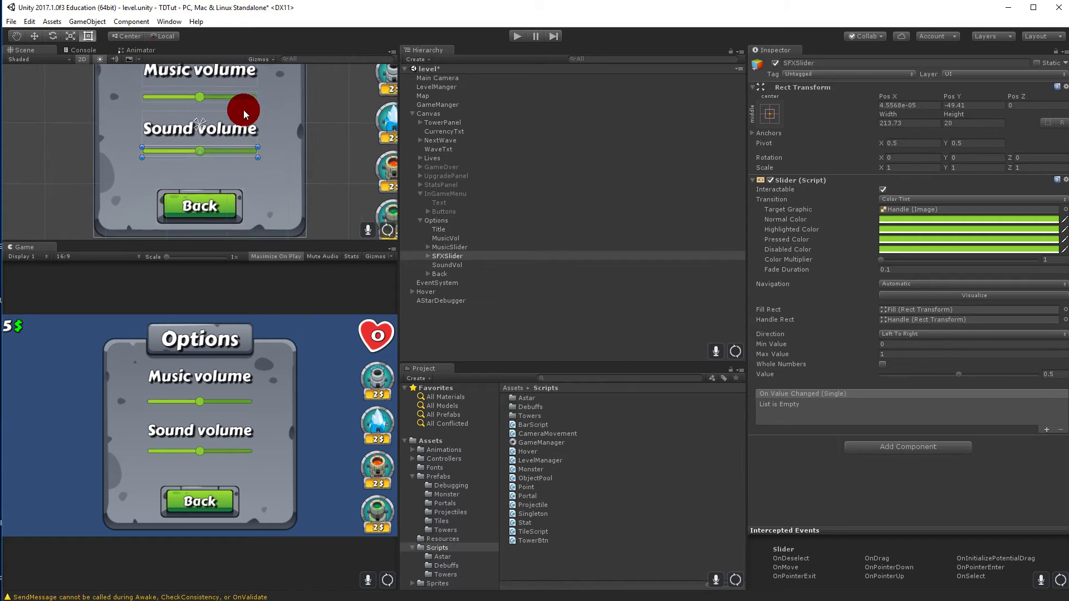
{"action": "left_click", "coordinate": [223, 93]}
{"action": "left_click_drag", "start_coordinate": [222, 94], "coordinate": [225, 96]}
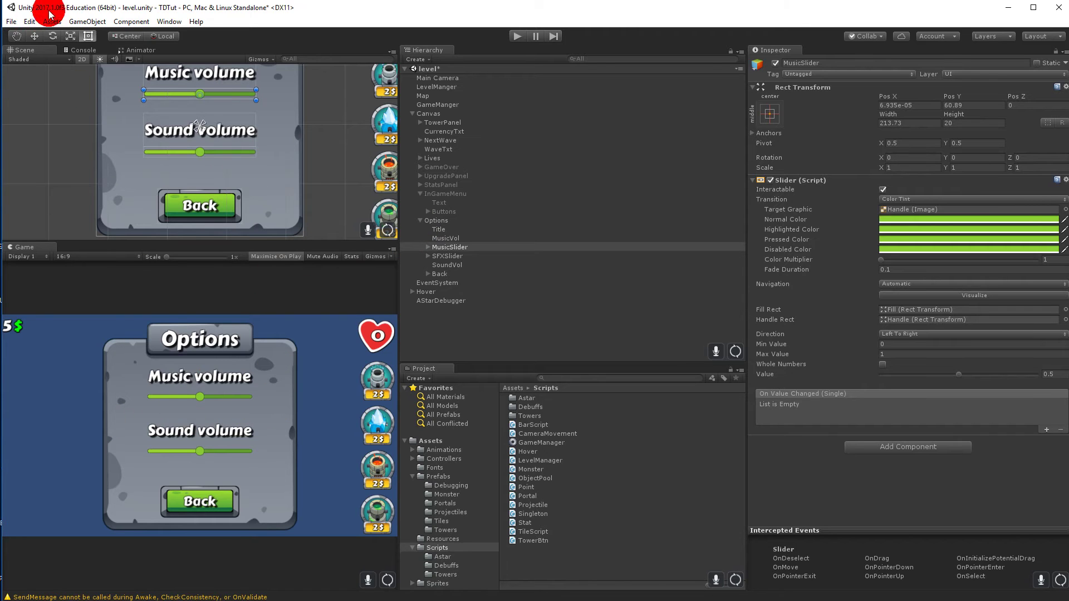
Save the scene and collapse the Options object's children
{"action": "left_click", "coordinate": [11, 22]}
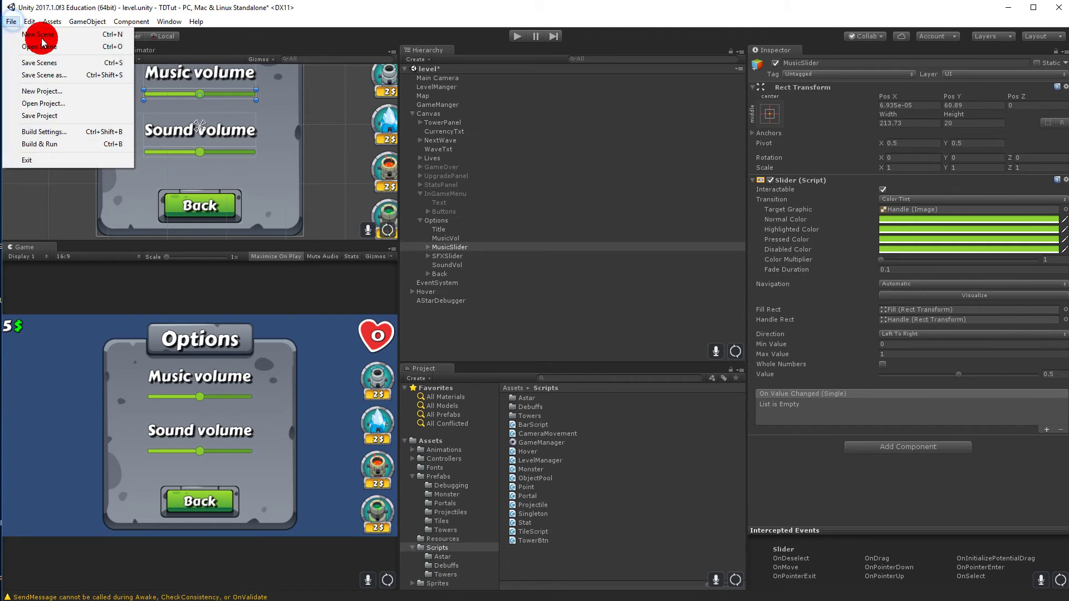
{"action": "left_click", "coordinate": [25, 63]}
{"action": "left_click", "coordinate": [420, 220]}
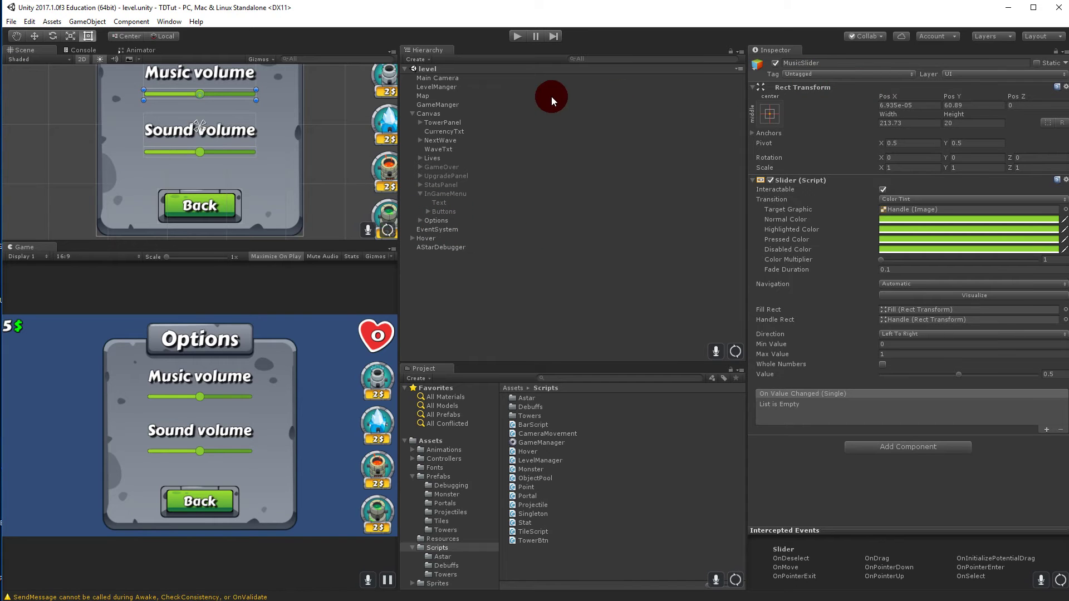
{"action": "left_click", "coordinate": [1008, 7]}
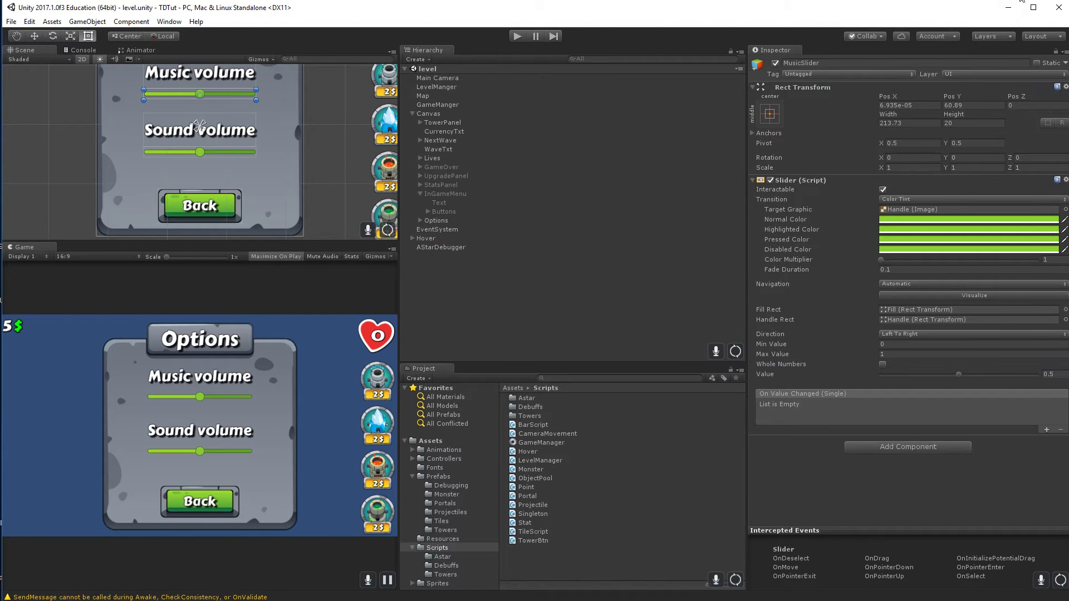
Add an empty public void ShowOptions() method after DropTower in GameManager.cs
{"action": "left_click", "coordinate": [452, 240]}
{"action": "scroll", "coordinate": [513, 300], "scroll_direction": "up", "scroll_amount": 7}
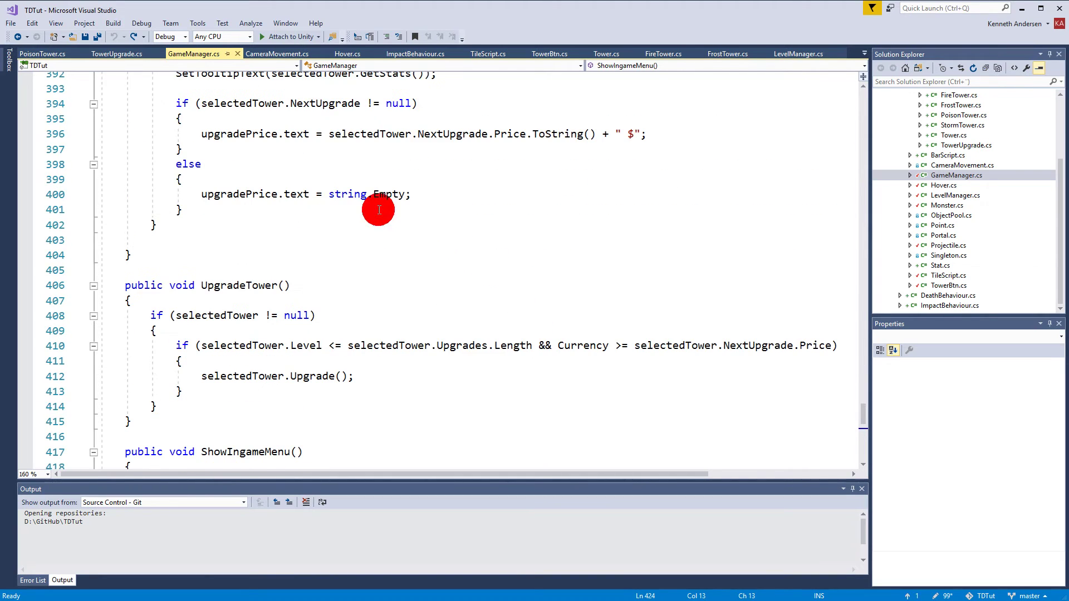
{"action": "scroll", "coordinate": [234, 268], "scroll_direction": "down", "scroll_amount": 10}
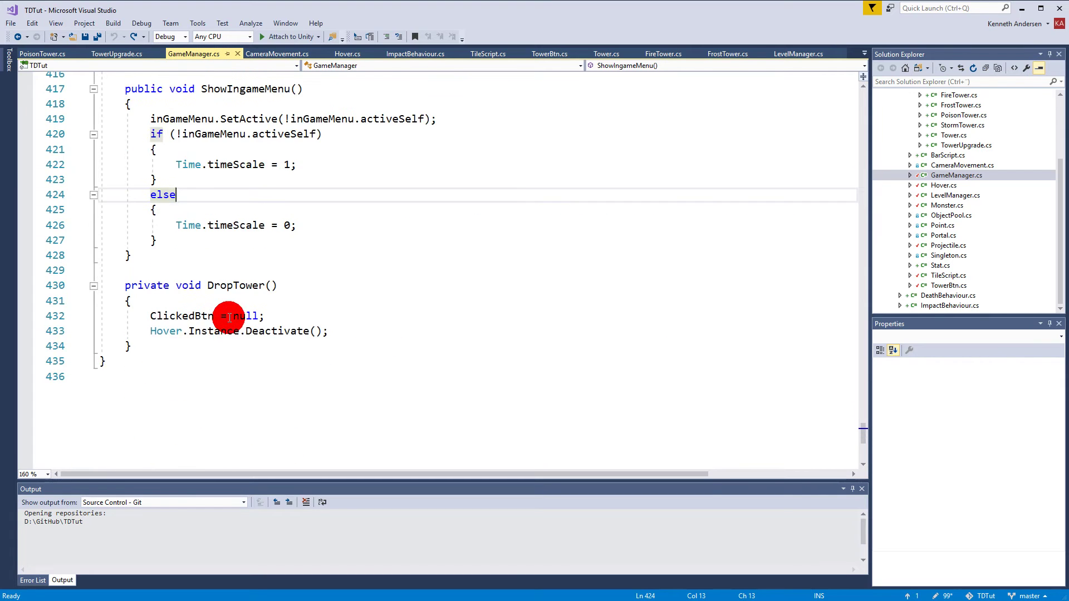
{"action": "left_click", "coordinate": [159, 255]}
{"action": "key", "text": "Return"}
{"action": "key", "text": "Return"}
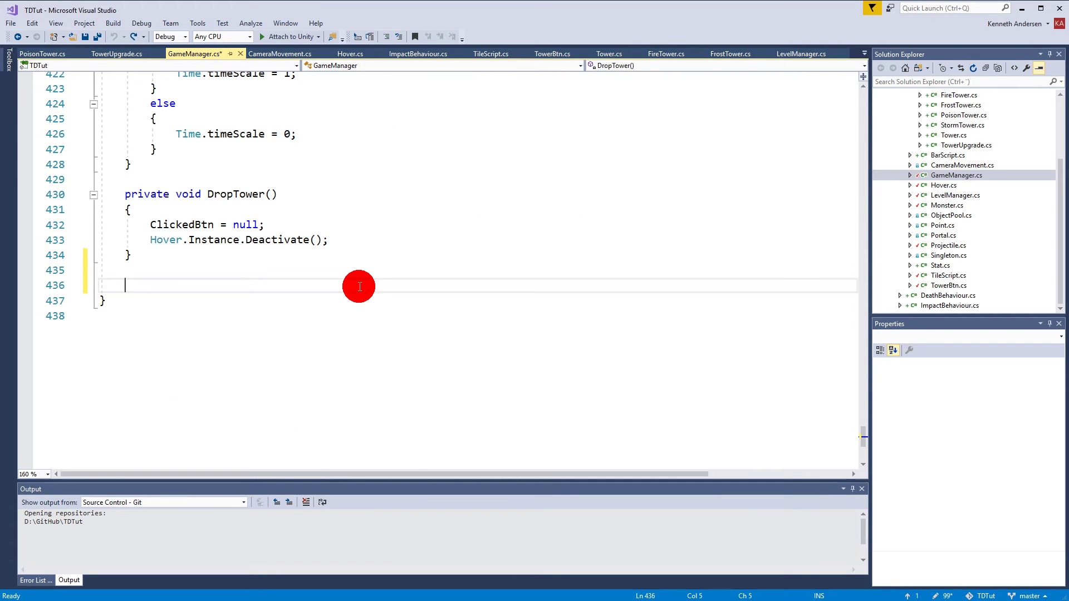
{"action": "type", "text": "public void ShowOptions"}
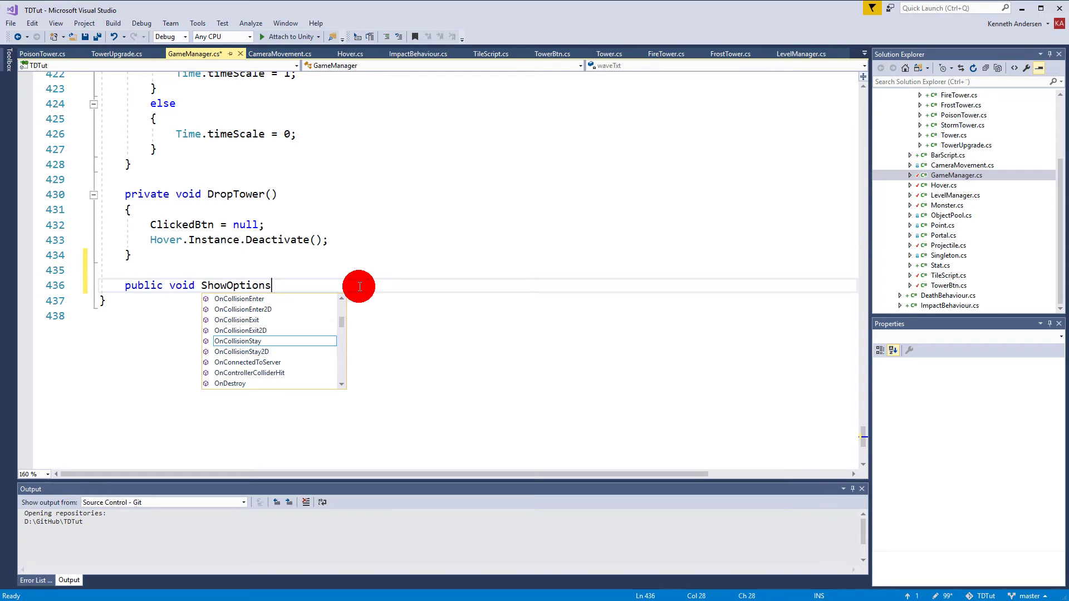
{"action": "type", "text": "()"}
{"action": "key", "text": "Return"}
{"action": "type", "text": "{"}
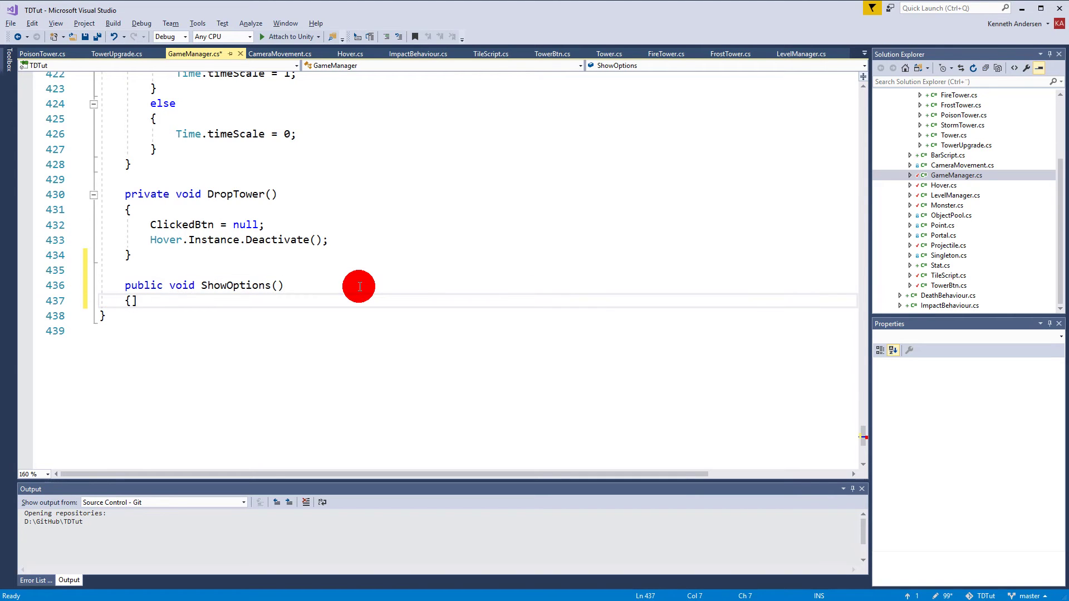
{"action": "key", "text": "Return"}
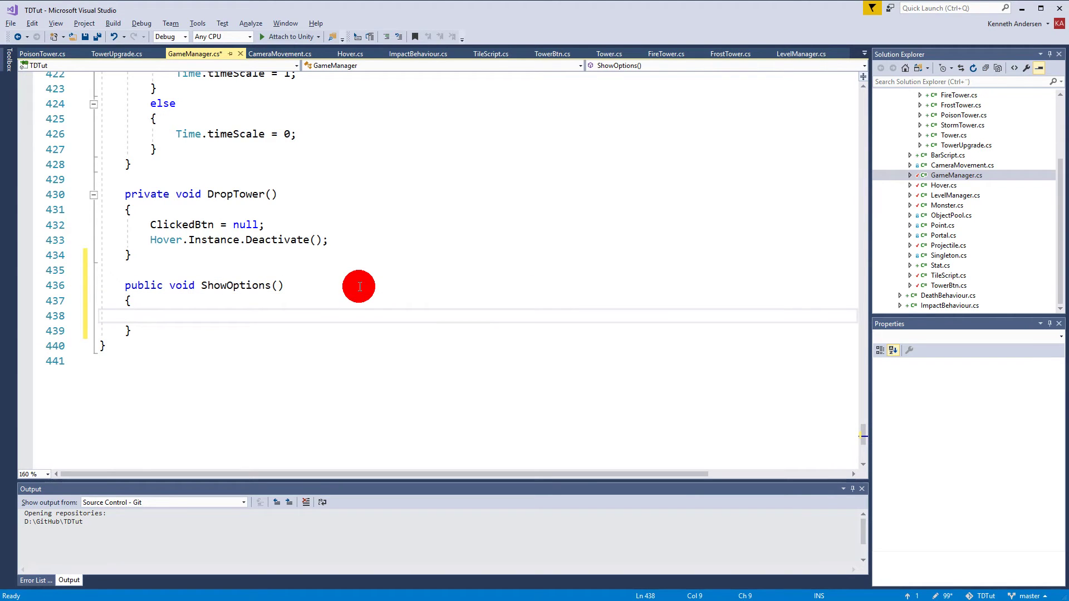
Begin the ShowOptions body with inGameMenu.SetActive(false);
{"action": "type", "text": "main"}
{"action": "key", "text": "BackSpace"}
{"action": "key", "text": "BackSpace"}
{"action": "key", "text": "BackSpace"}
{"action": "key", "text": "BackSpace"}
{"action": "type", "text": "ingam"}
{"action": "key", "text": "Tab"}
{"action": "type", "text": ".s"}
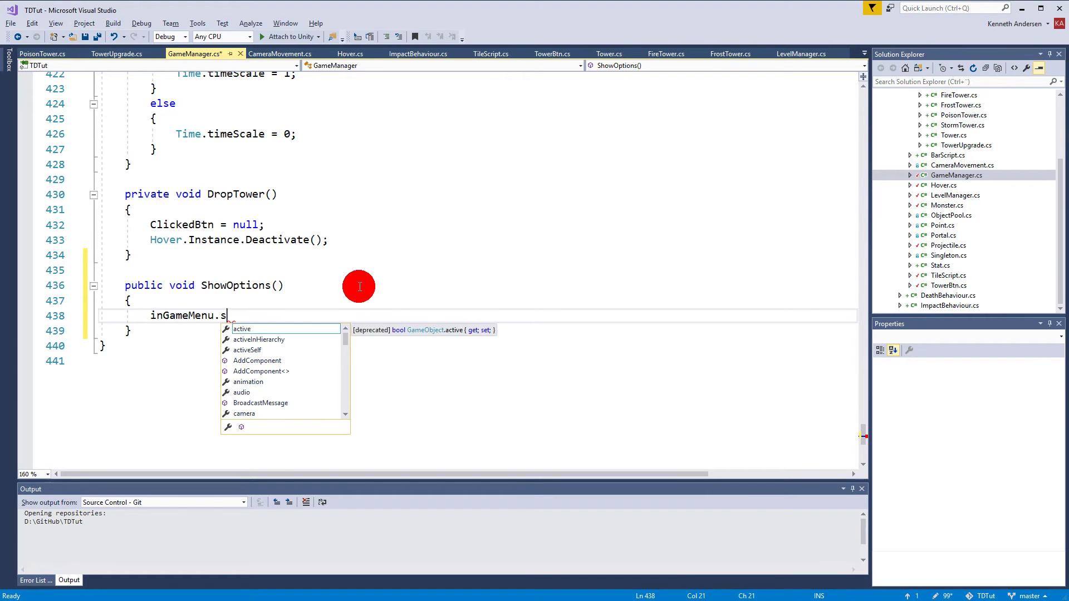
{"action": "type", "text": "etac("}
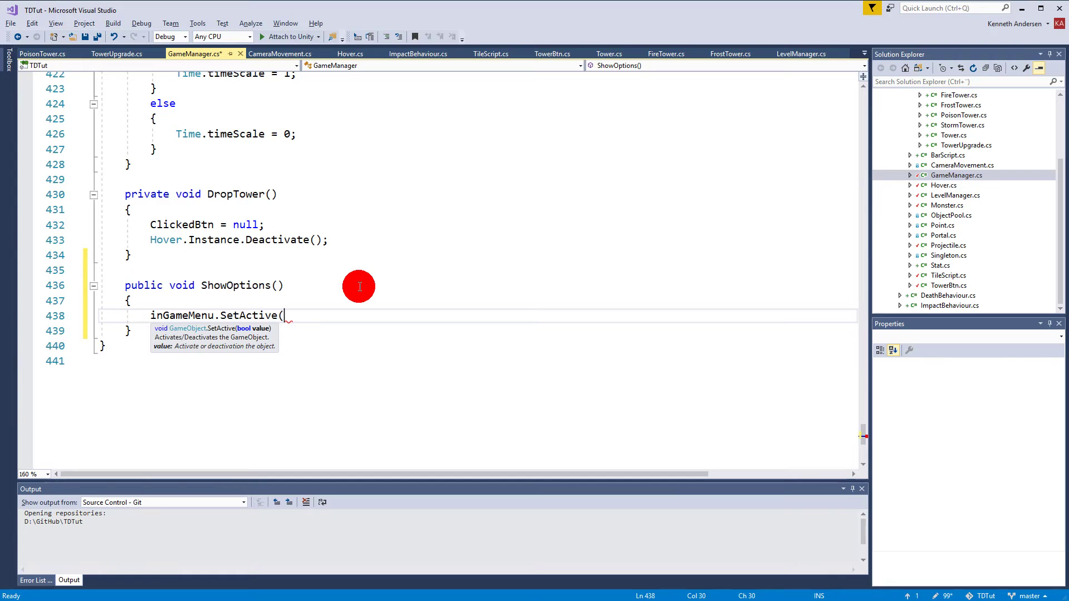
{"action": "type", "text": "false);"}
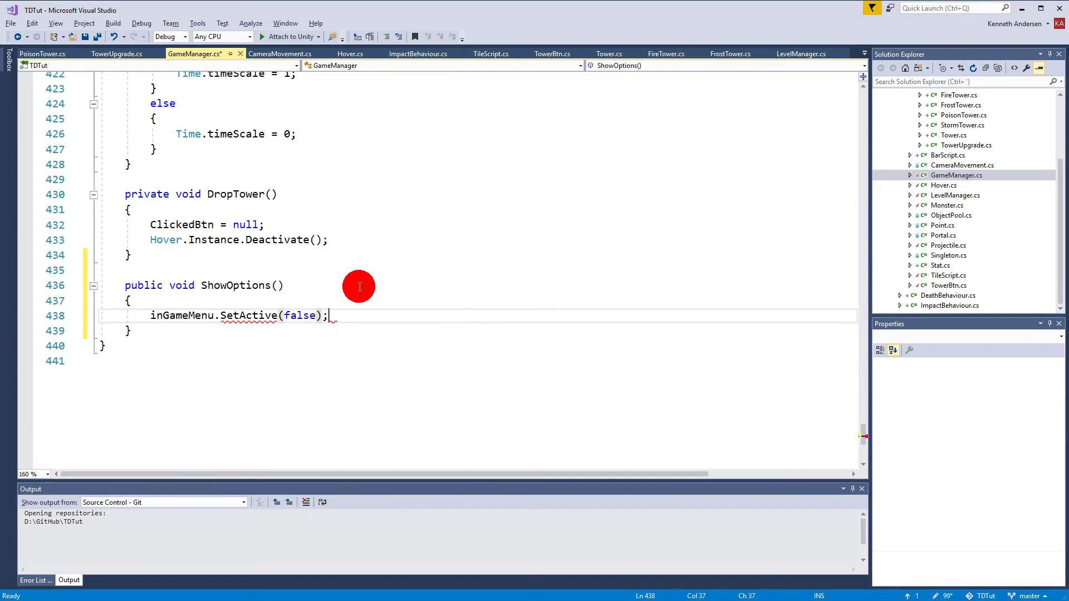
Duplicate the [SerializeField] inGameMenu field declaration and rename the copy optionsMenu
{"action": "left_click_drag", "start_coordinate": [864, 424], "coordinate": [889, 149]}
{"action": "scroll", "coordinate": [409, 208], "scroll_direction": "up", "scroll_amount": 2}
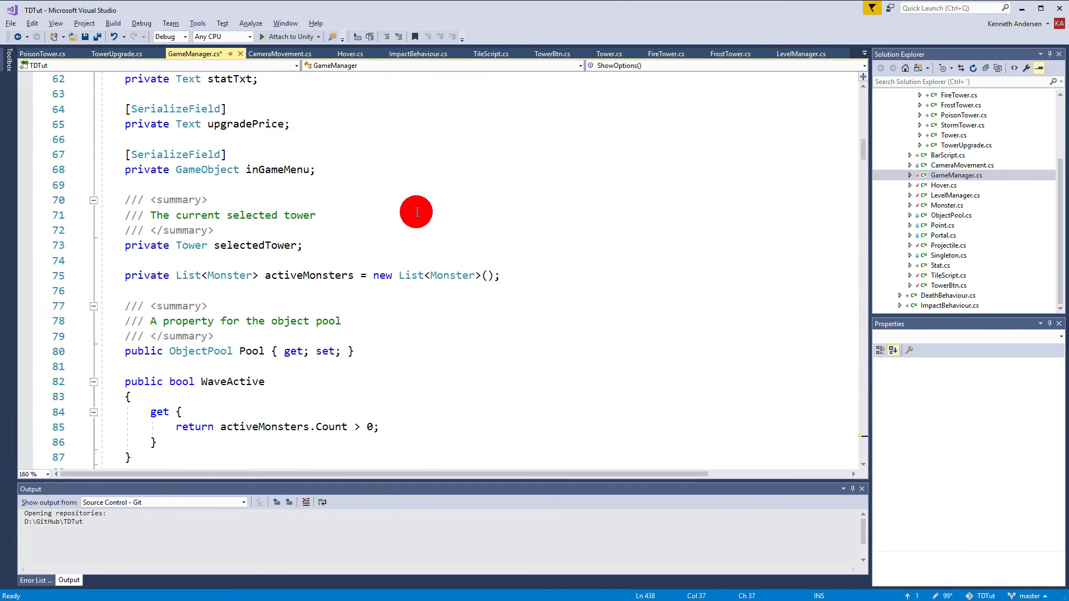
{"action": "left_click_drag", "start_coordinate": [78, 199], "coordinate": [375, 222]}
{"action": "key", "text": "ctrl+c"}
{"action": "left_click", "coordinate": [351, 214]}
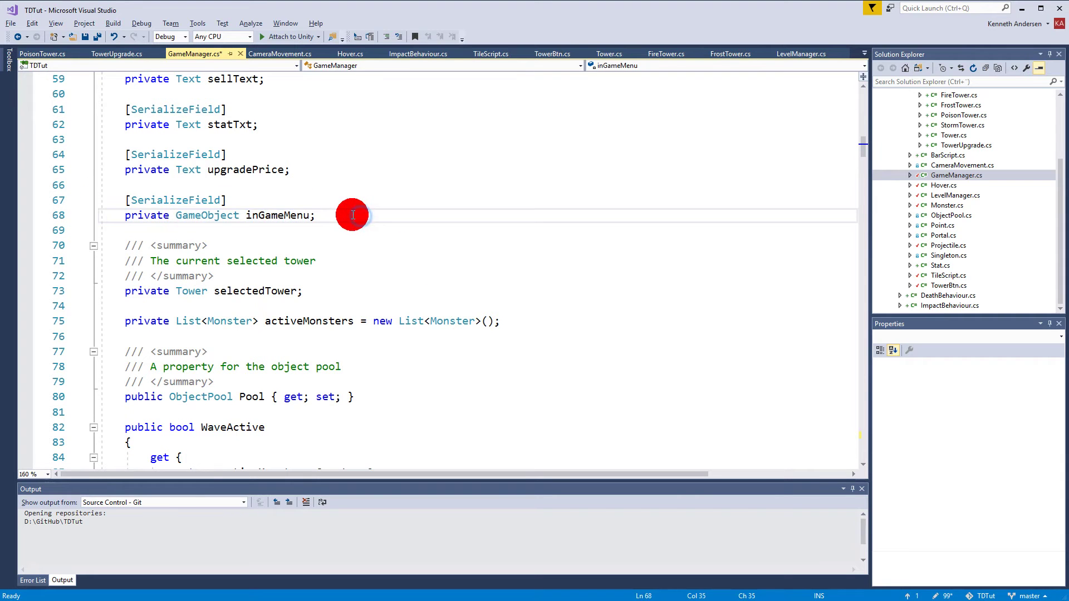
{"action": "key", "text": "Return"}
{"action": "key", "text": "Return"}
{"action": "key", "text": "ctrl+v"}
{"action": "double_click", "coordinate": [279, 261]}
{"action": "type", "text": "op"}
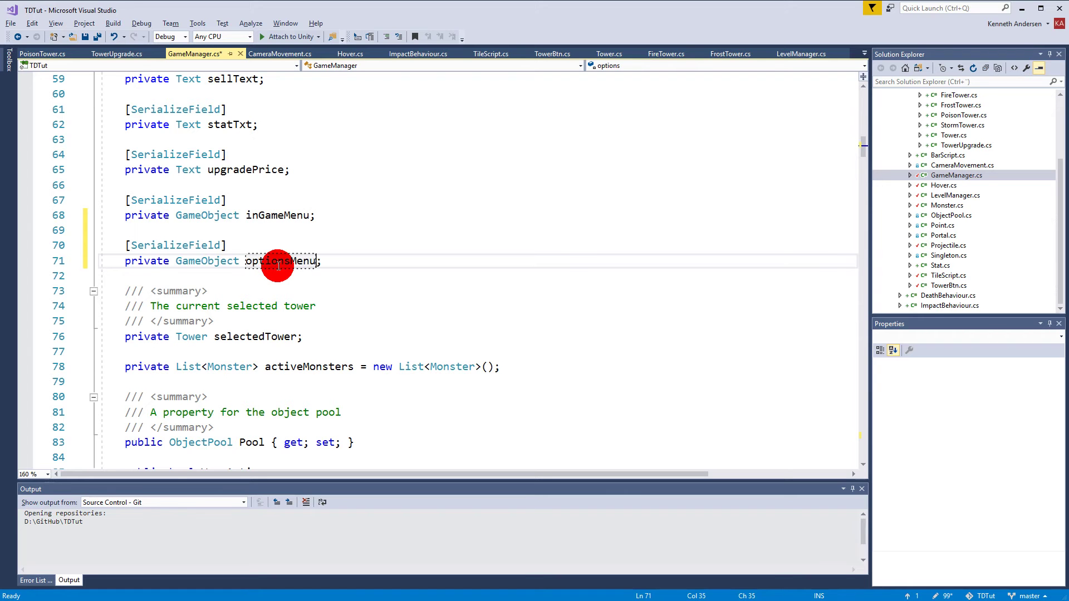
Add optionsMenu.SetActive(true); to ShowOptions and save all files
{"action": "scroll", "coordinate": [427, 352], "scroll_direction": "down", "scroll_amount": 10}
{"action": "scroll", "coordinate": [427, 351], "scroll_direction": "down", "scroll_amount": 20}
{"action": "scroll", "coordinate": [351, 310], "scroll_direction": "down", "scroll_amount": 20}
{"action": "scroll", "coordinate": [362, 345], "scroll_direction": "down", "scroll_amount": 15}
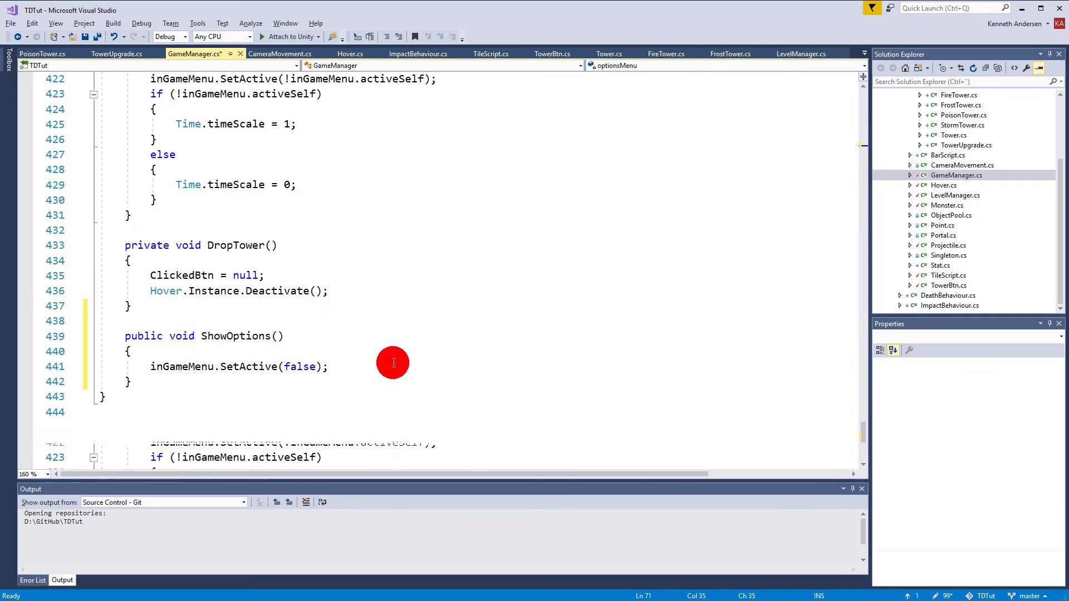
{"action": "scroll", "coordinate": [336, 257], "scroll_direction": "up", "scroll_amount": 5}
{"action": "left_click", "coordinate": [338, 260]}
{"action": "key", "text": "Return"}
{"action": "type", "text": "optionsMenu.set"}
{"action": "key", "text": "Tab"}
{"action": "type", "text": "(true)"}
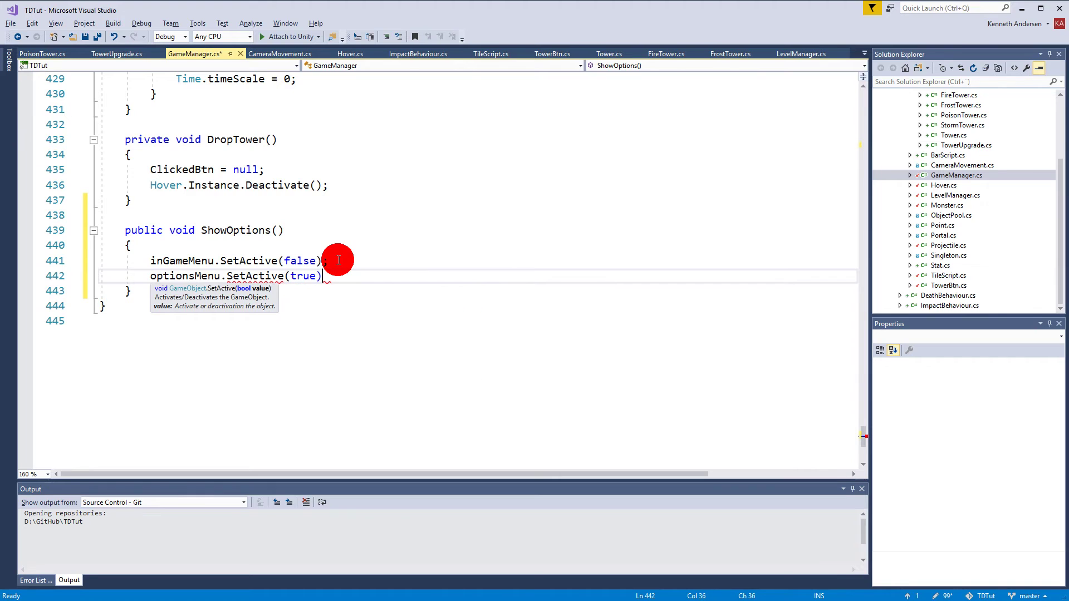
{"action": "type", "text": ";"}
{"action": "left_click", "coordinate": [95, 36]}
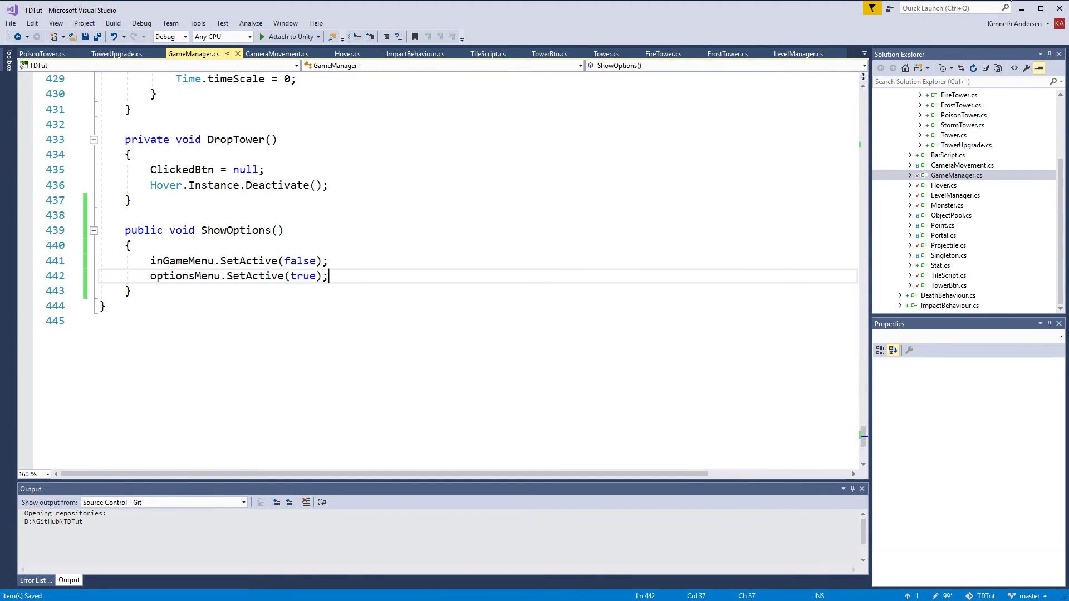
{"action": "left_click_drag", "start_coordinate": [134, 290], "coordinate": [85, 237]}
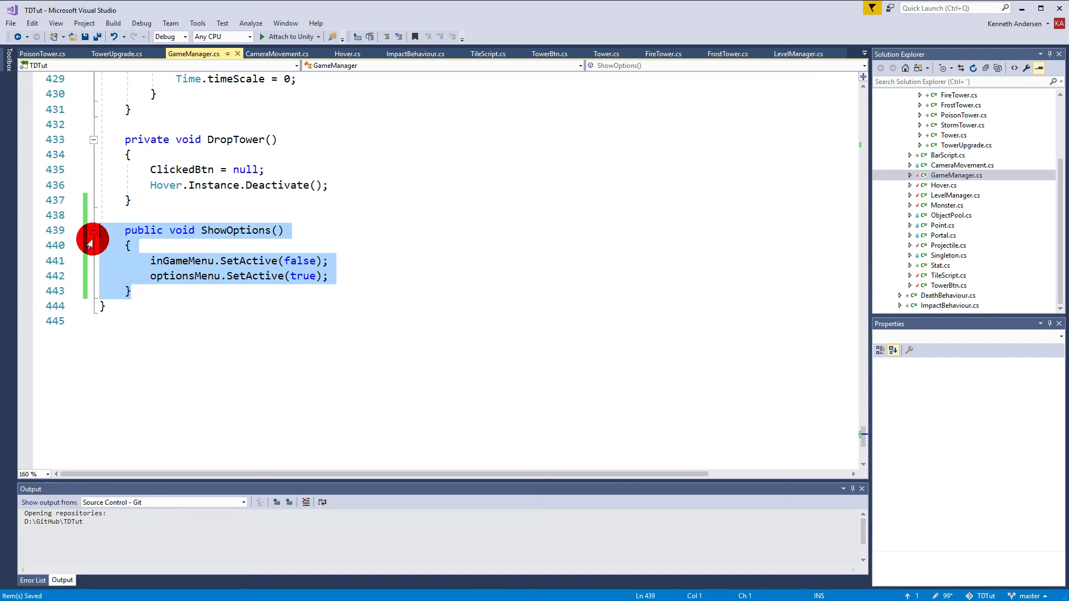
Duplicate ShowOptions and flip its values: inGameMenu to true, optionsMenu to false
{"action": "key", "text": "ctrl+c"}
{"action": "left_click", "coordinate": [167, 293]}
{"action": "key", "text": "Return"}
{"action": "key", "text": "Return"}
{"action": "key", "text": "ctrl+v"}
{"action": "left_click", "coordinate": [311, 355]}
{"action": "double_click", "coordinate": [312, 356]}
{"action": "type", "text": "true"}
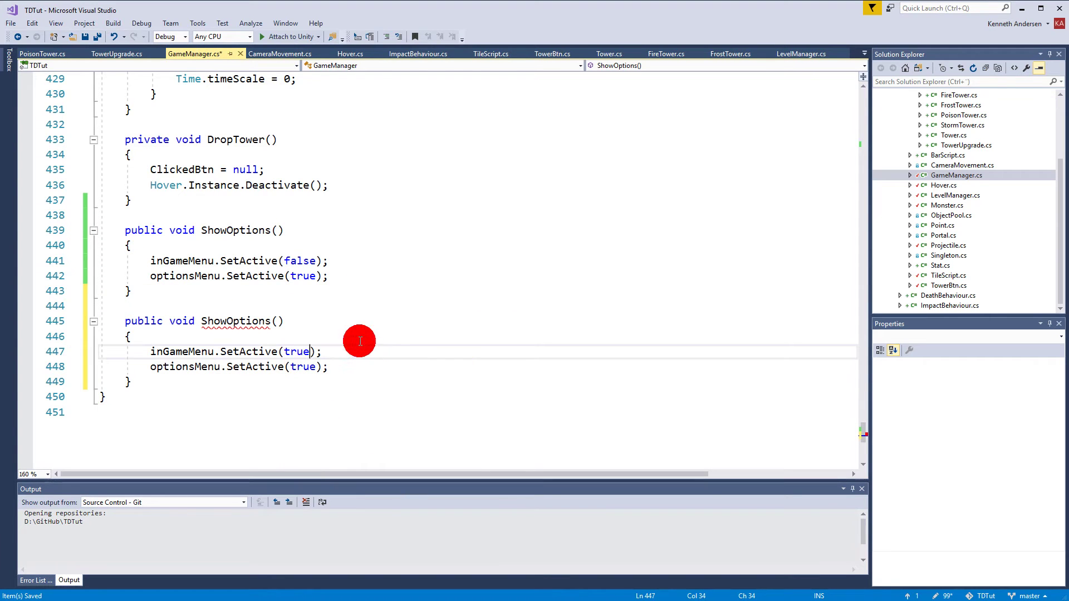
{"action": "double_click", "coordinate": [306, 367]}
{"action": "type", "text": "false"}
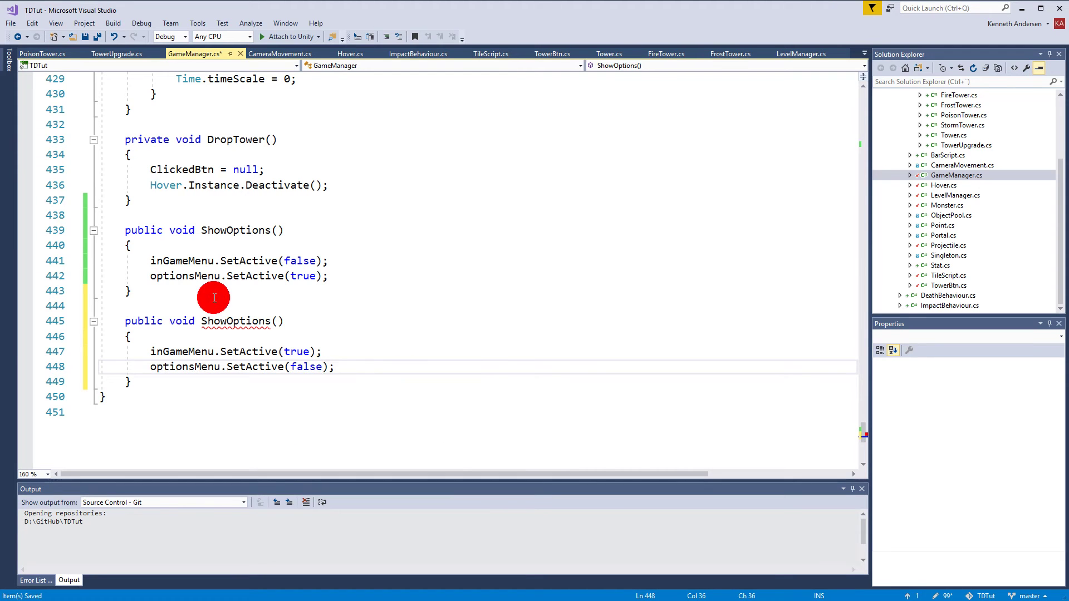
Rename the duplicated method to ShowMain
{"action": "double_click", "coordinate": [224, 321]}
{"action": "type", "text": "Sh"}
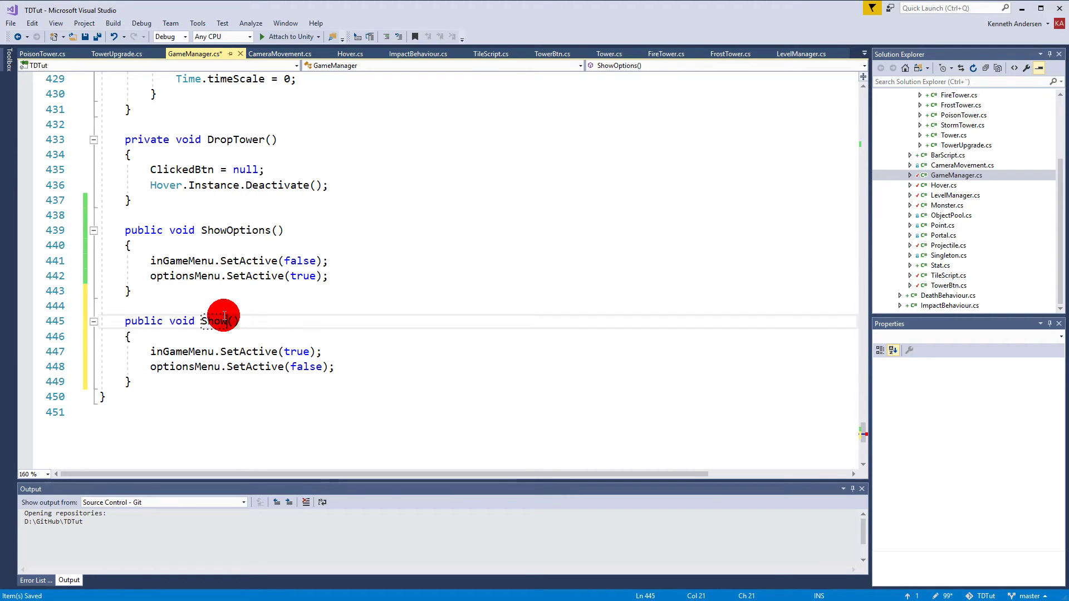
{"action": "type", "text": "owMain"}
{"action": "left_click", "coordinate": [243, 321]}
{"action": "scroll", "coordinate": [377, 366], "scroll_direction": "up", "scroll_amount": 5}
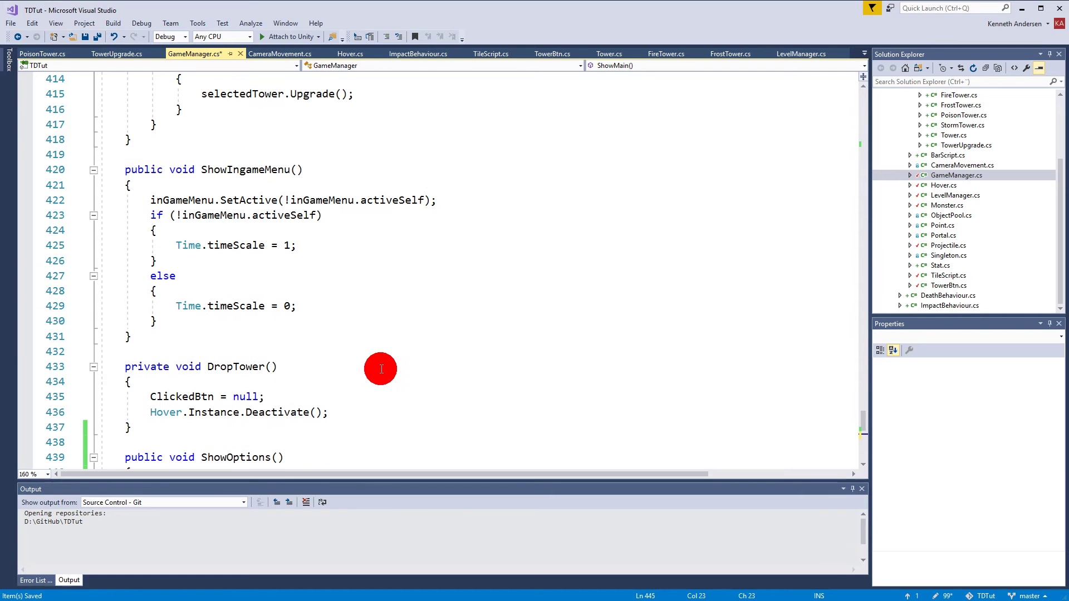
{"action": "scroll", "coordinate": [239, 261], "scroll_direction": "down", "scroll_amount": 5}
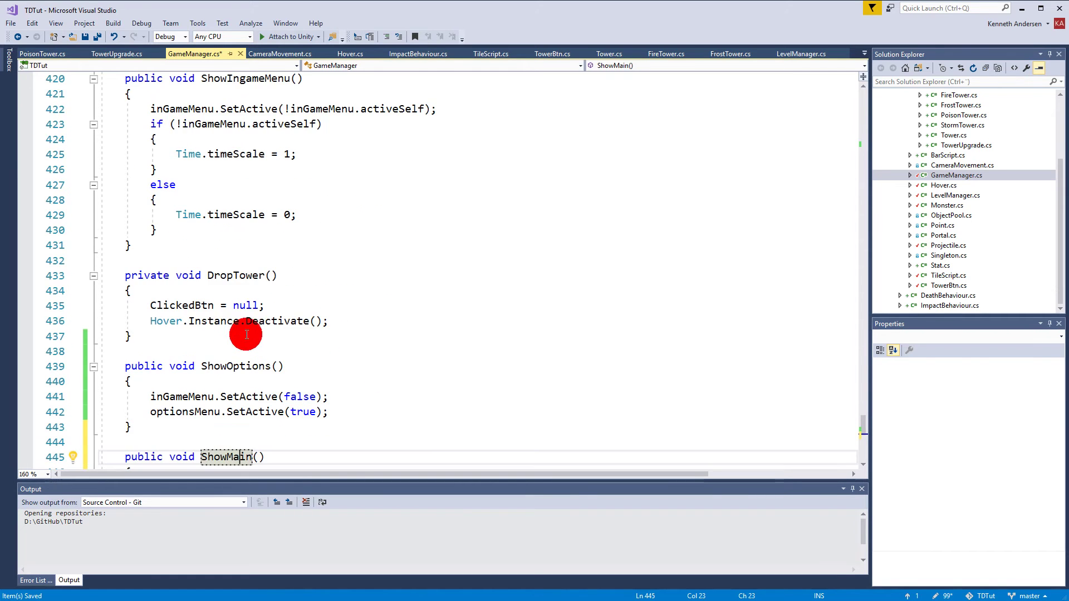
{"action": "scroll", "coordinate": [270, 327], "scroll_direction": "up", "scroll_amount": 2}
{"action": "scroll", "coordinate": [261, 323], "scroll_direction": "down", "scroll_amount": 2}
{"action": "left_click", "coordinate": [257, 230]}
{"action": "double_click", "coordinate": [256, 230]}
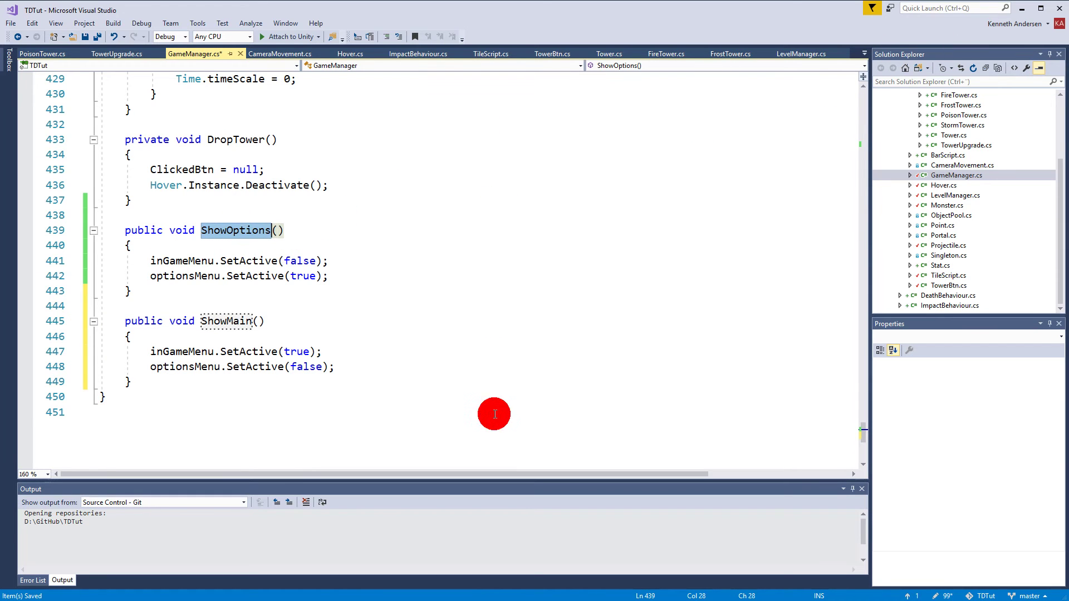
{"action": "key", "text": "alt+Tab"}
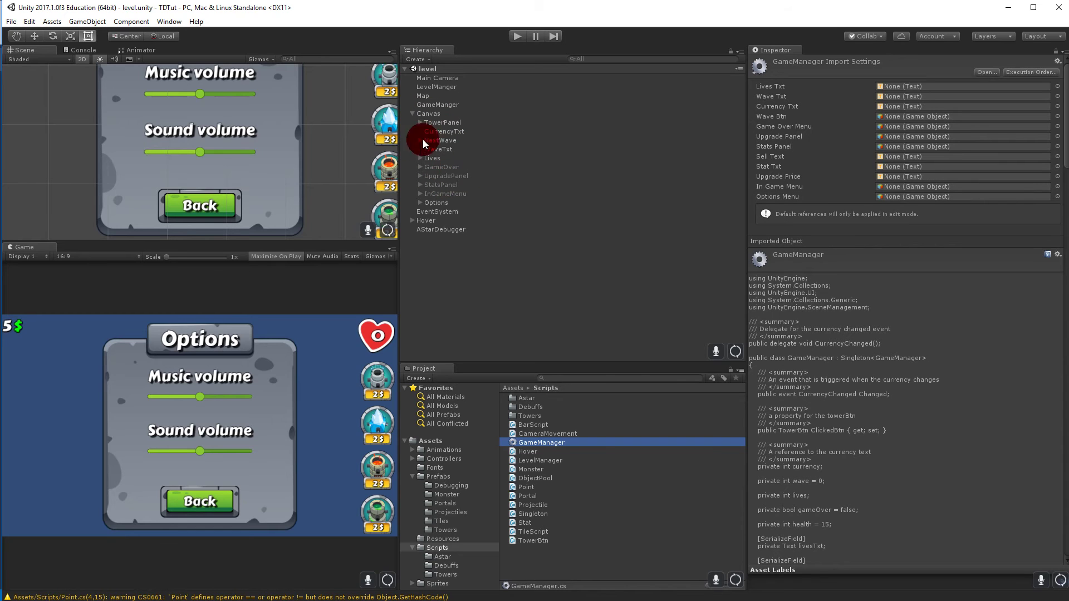
Give InGameMenu's Options button an On Click event calling GameManager.ShowOptions() on GameManger
{"action": "left_click", "coordinate": [438, 194]}
{"action": "left_click", "coordinate": [420, 193]}
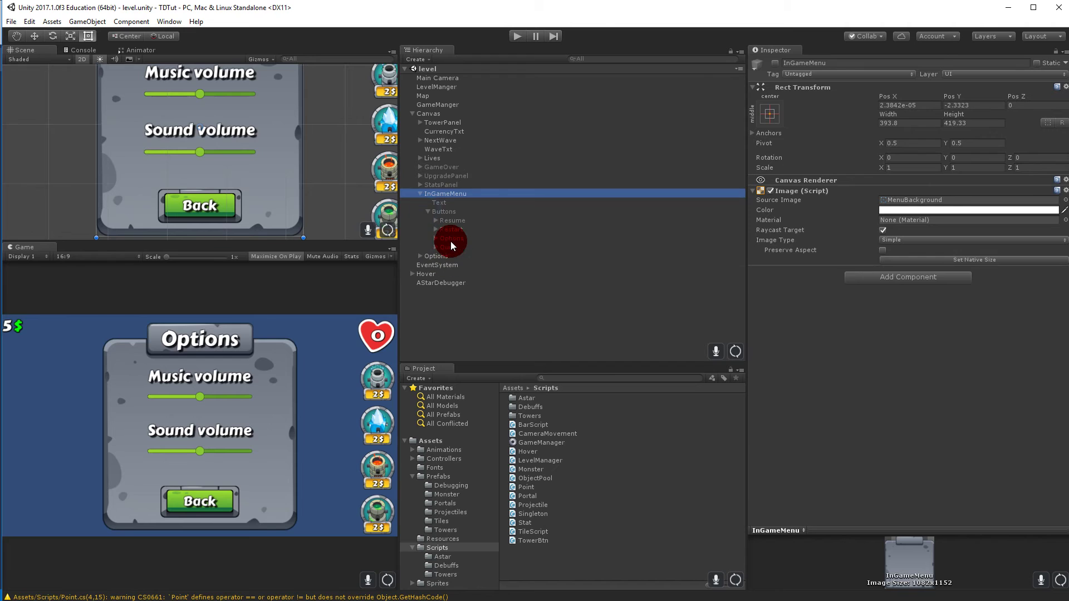
{"action": "left_click", "coordinate": [452, 239]}
{"action": "scroll", "coordinate": [886, 418], "scroll_direction": "down", "scroll_amount": 3}
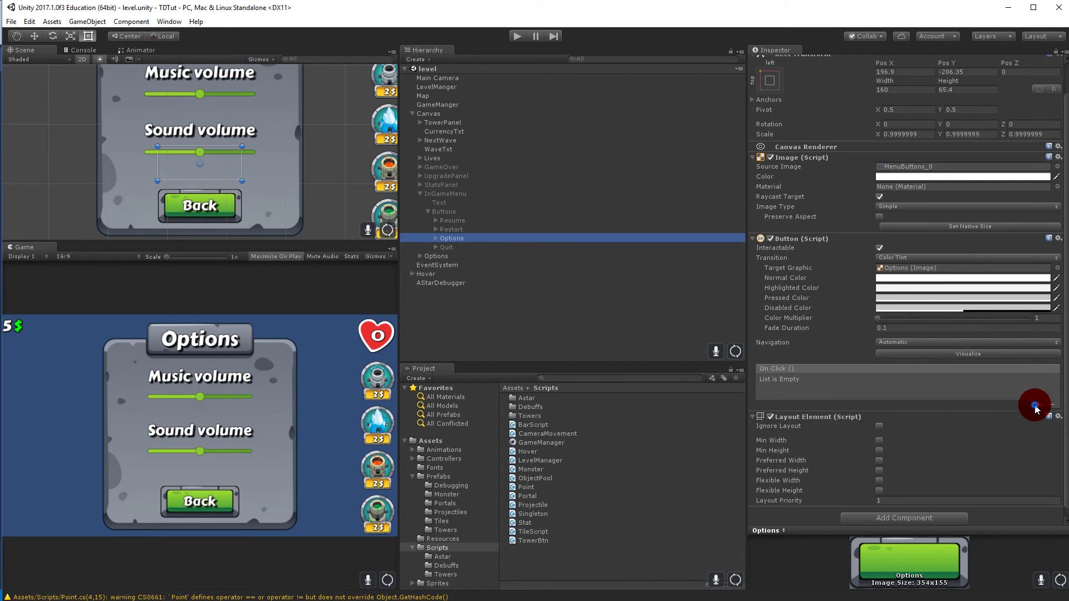
{"action": "left_click", "coordinate": [1035, 406]}
{"action": "left_click_drag", "start_coordinate": [443, 108], "coordinate": [835, 391]}
{"action": "left_click", "coordinate": [868, 381]}
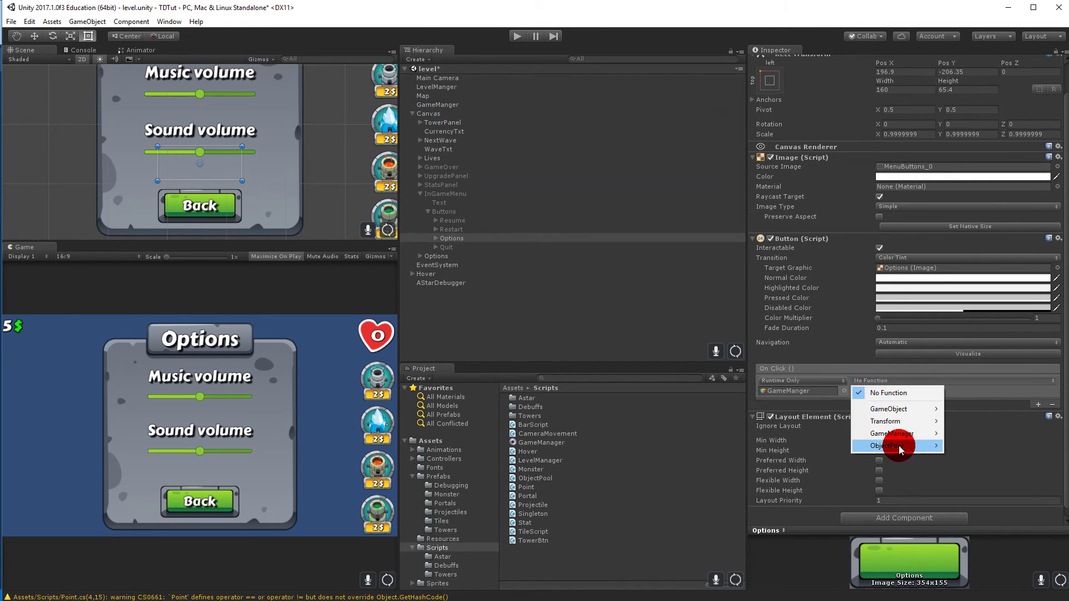
{"action": "mouse_move", "coordinate": [894, 434]}
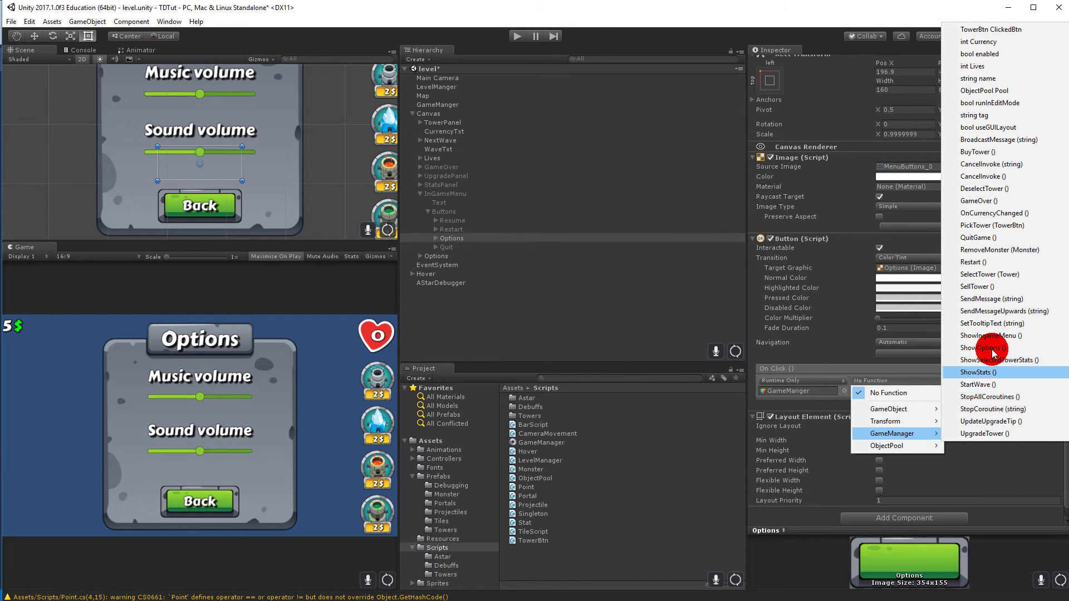
{"action": "left_click", "coordinate": [989, 348]}
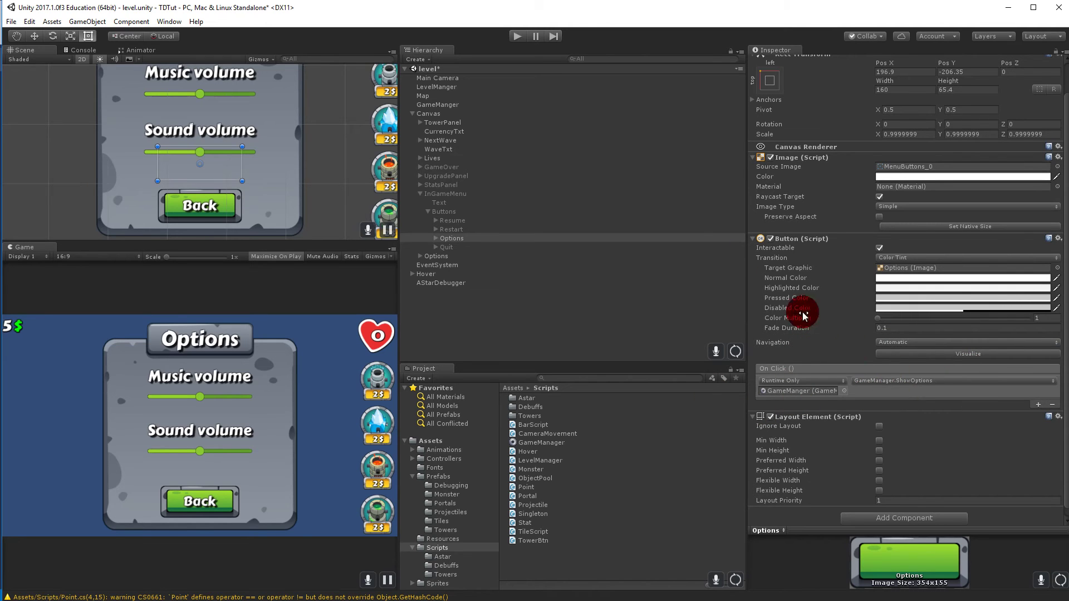
{"action": "left_click", "coordinate": [219, 210]}
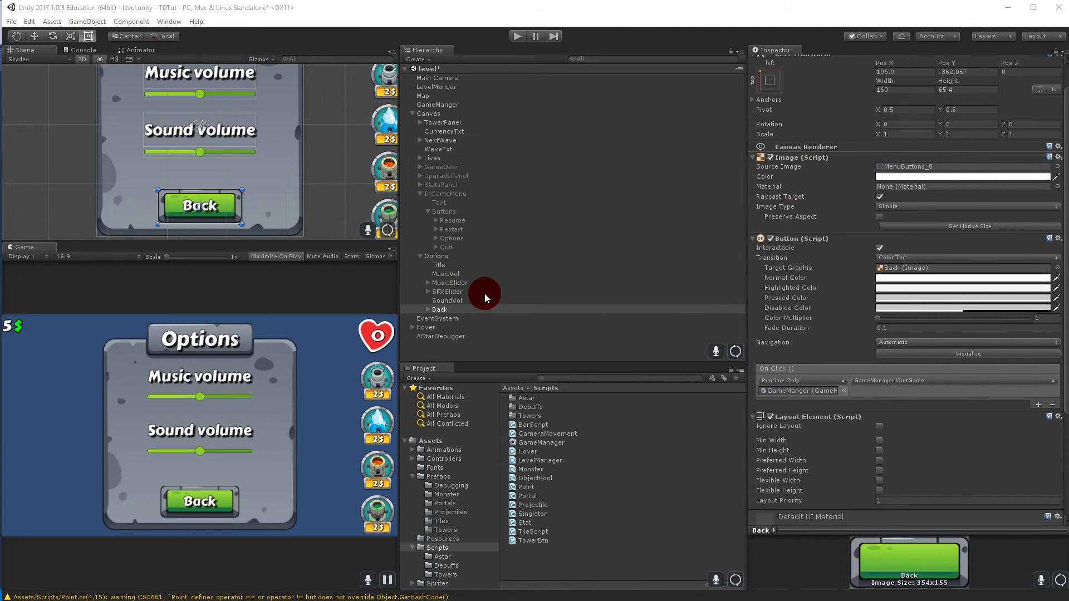
Check the Back button's On Click function list and save the GameManager script
{"action": "scroll", "coordinate": [941, 468], "scroll_direction": "down", "scroll_amount": 3}
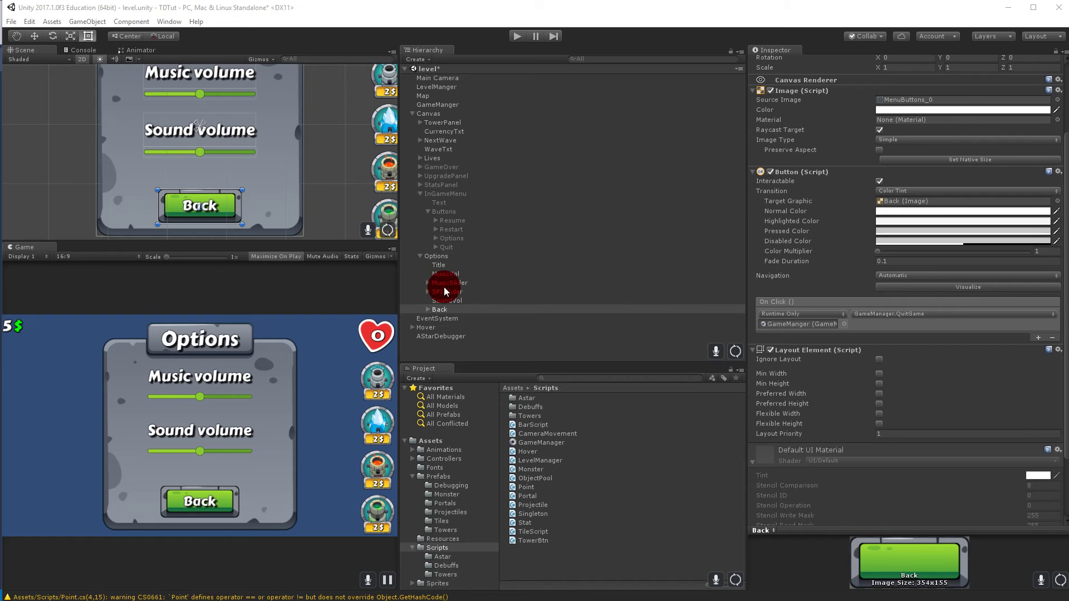
{"action": "left_click", "coordinate": [904, 320]}
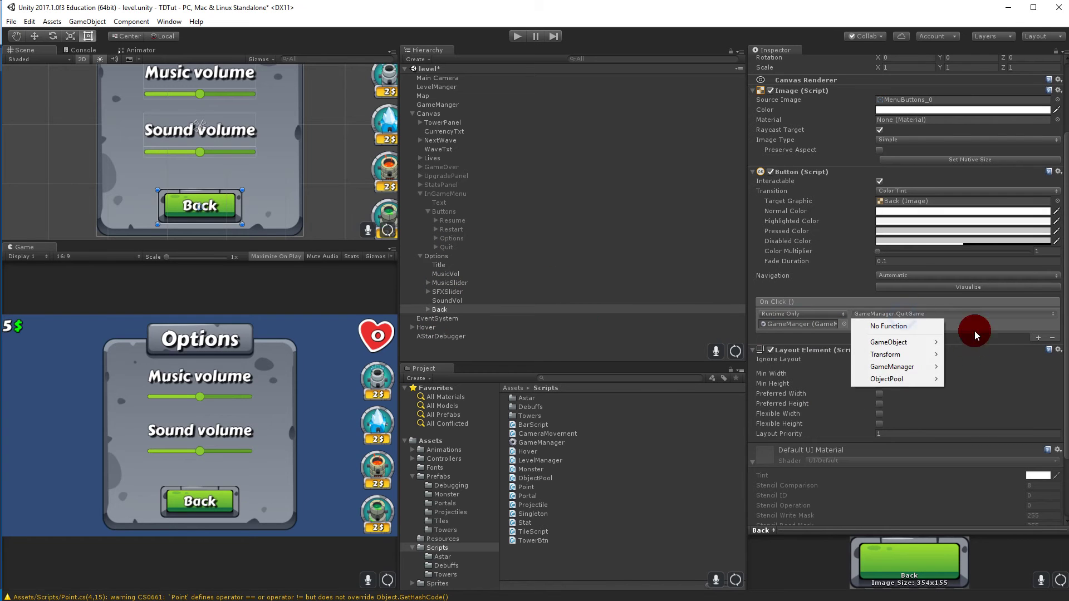
{"action": "mouse_move", "coordinate": [937, 366]}
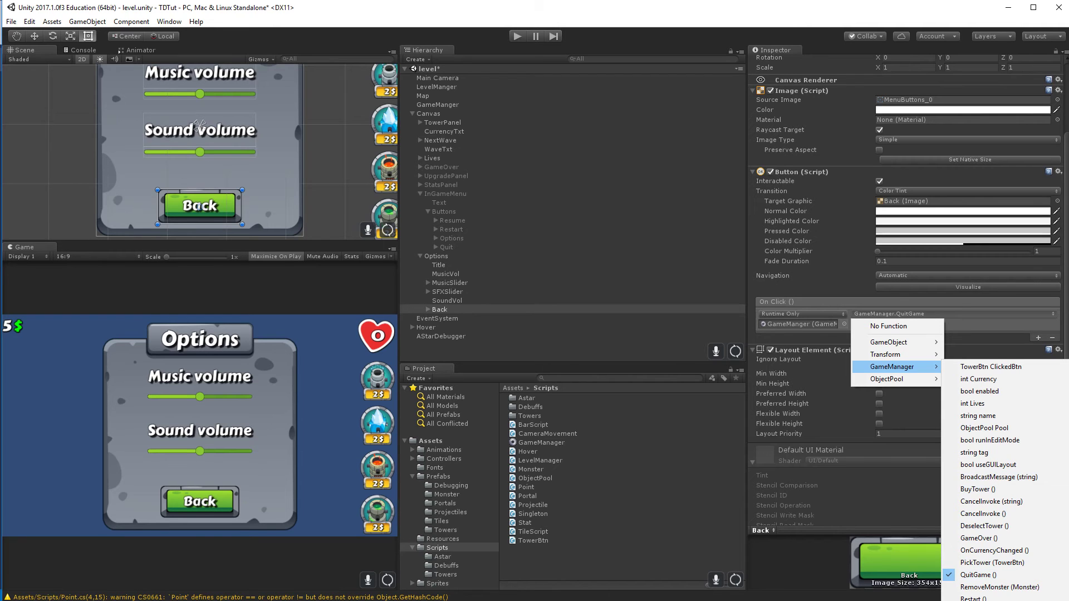
{"action": "left_click", "coordinate": [580, 229]}
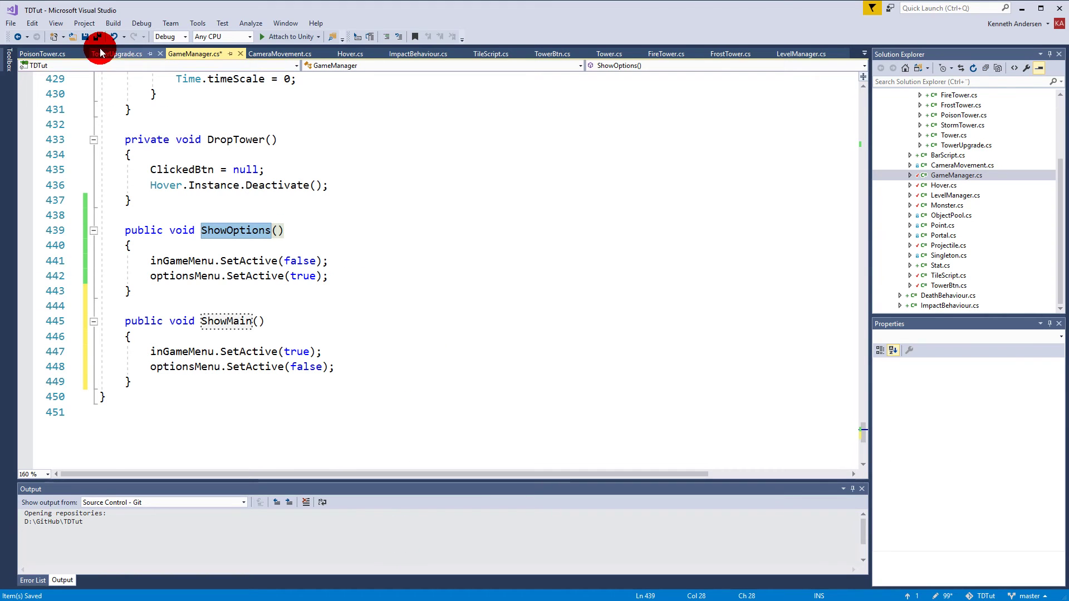
{"action": "left_click", "coordinate": [102, 39]}
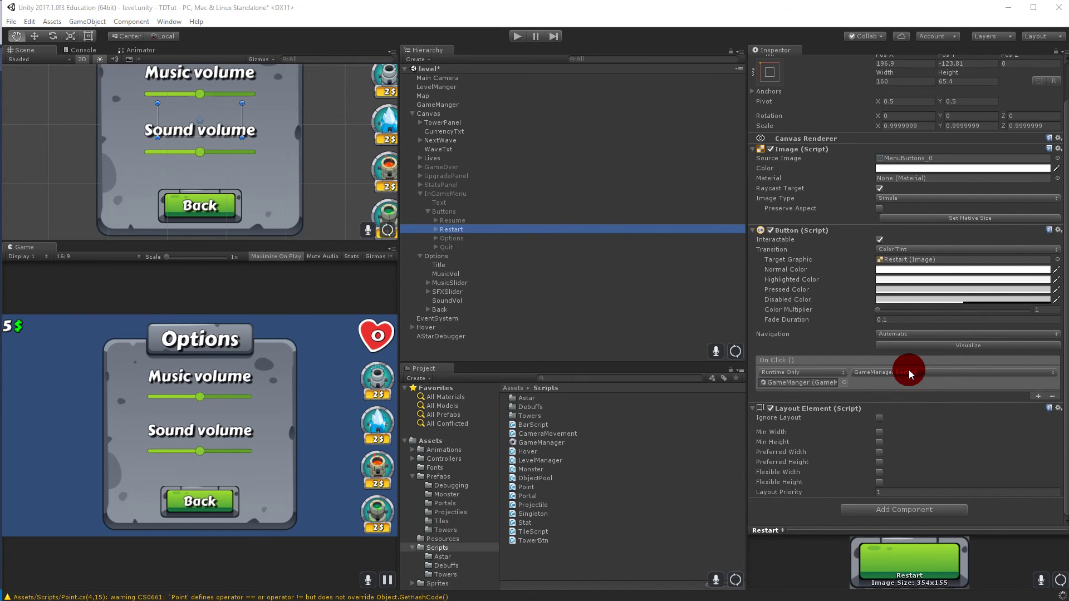
Set the Back button's On Click function to GameManager.ShowMain()
{"action": "left_click", "coordinate": [913, 369]}
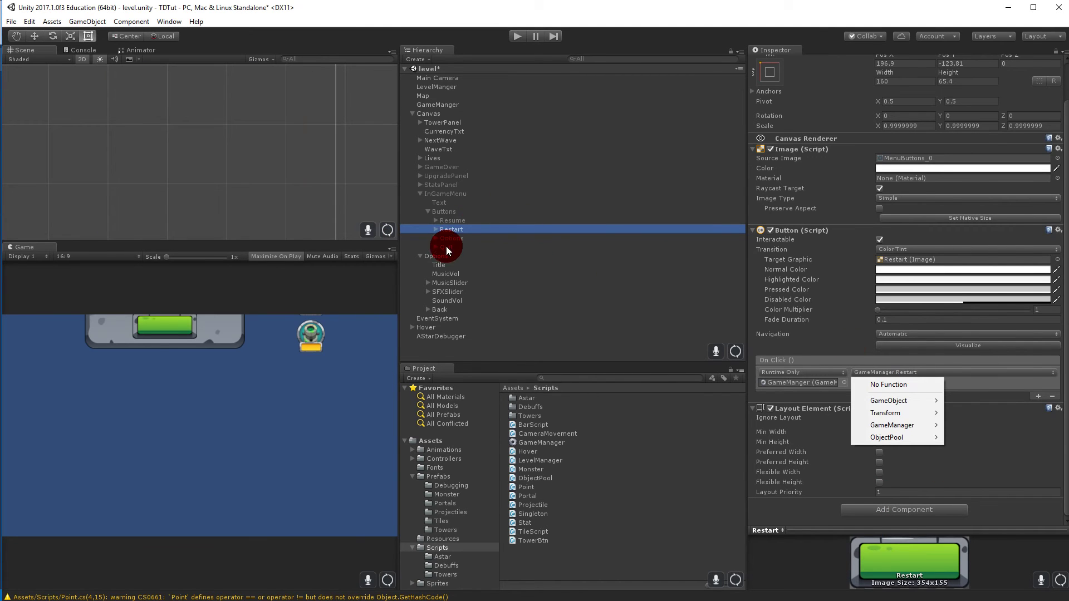
{"action": "left_click", "coordinate": [419, 194]}
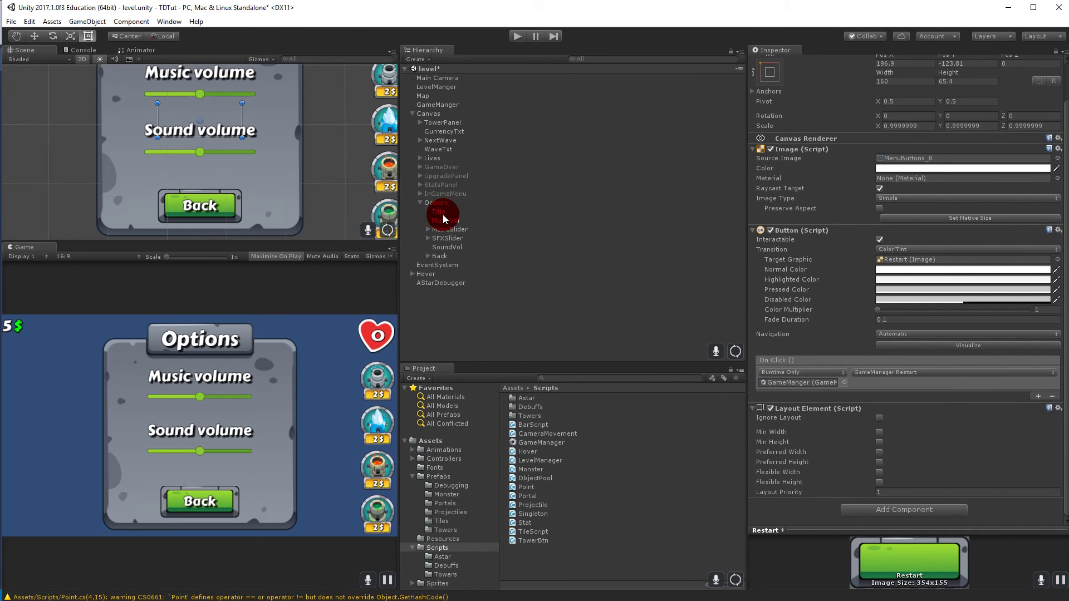
{"action": "left_click", "coordinate": [442, 256]}
{"action": "left_click", "coordinate": [914, 372]}
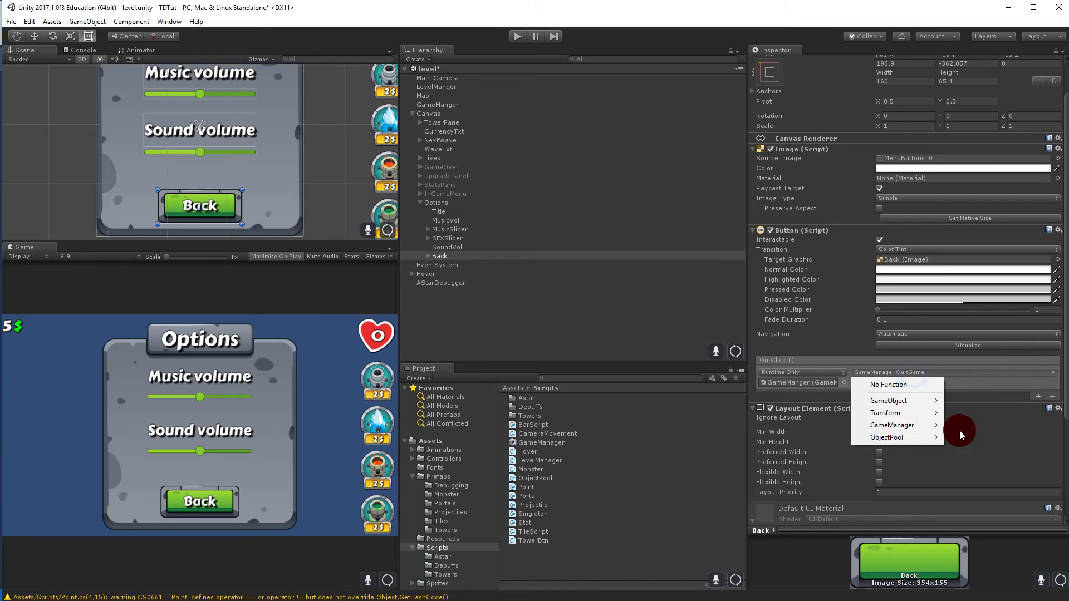
{"action": "mouse_move", "coordinate": [905, 426]}
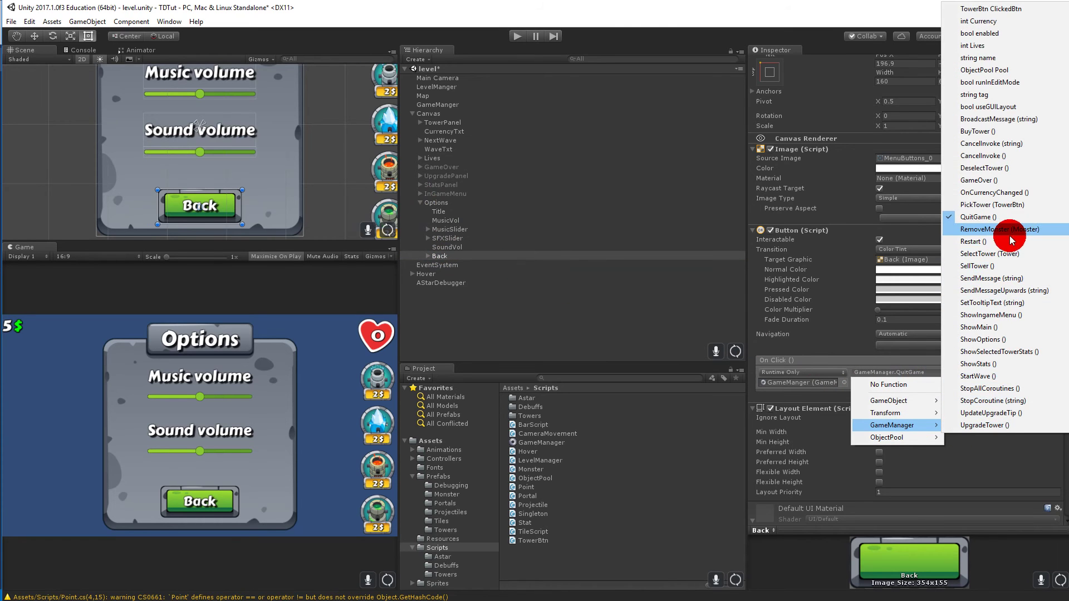
{"action": "left_click", "coordinate": [982, 328]}
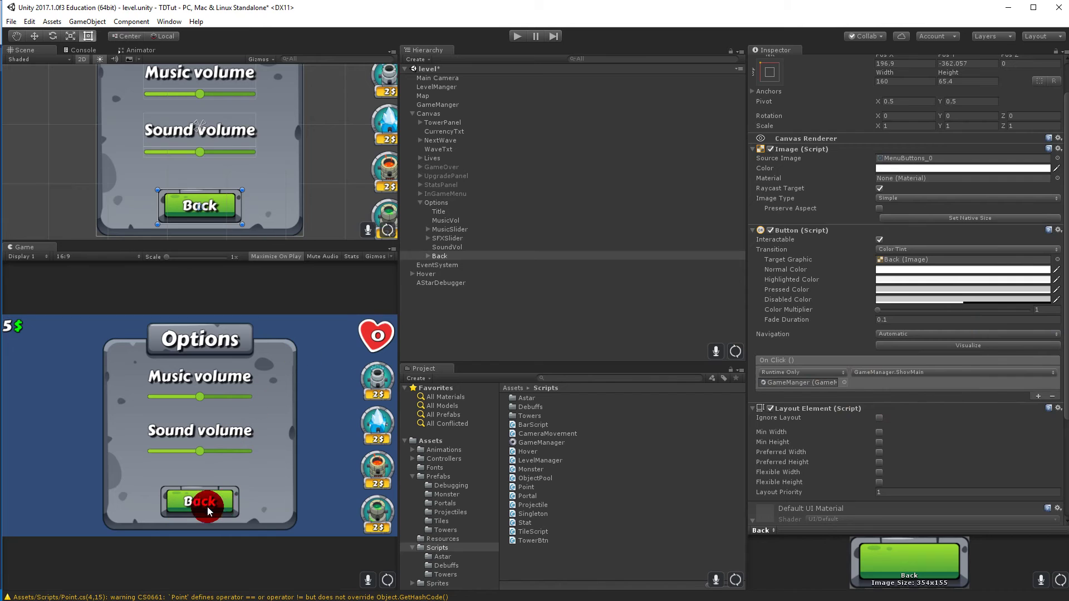
{"action": "left_click", "coordinate": [437, 203]}
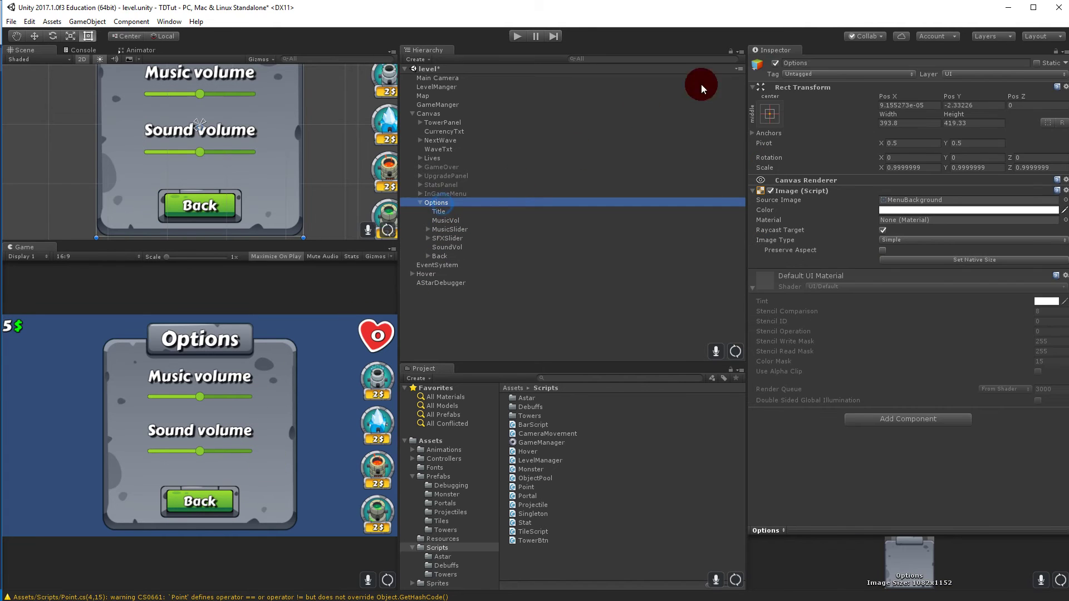
Deactivate the Options panel, assign it to GameManger's Options Menu field, and enter Play mode
{"action": "left_click", "coordinate": [777, 63]}
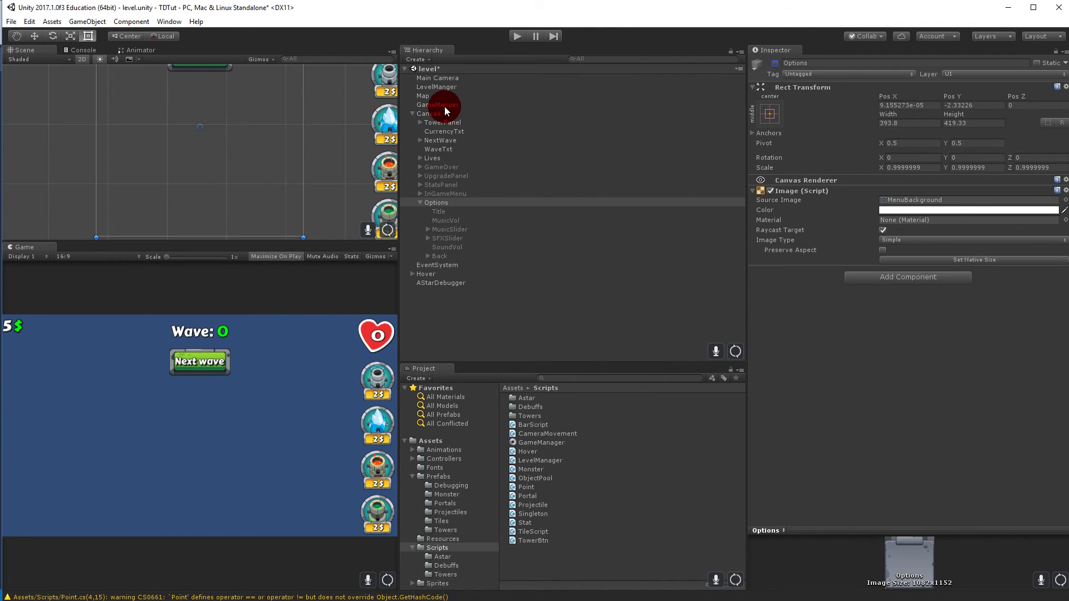
{"action": "left_click", "coordinate": [438, 104]}
{"action": "left_click_drag", "start_coordinate": [431, 203], "coordinate": [911, 257]}
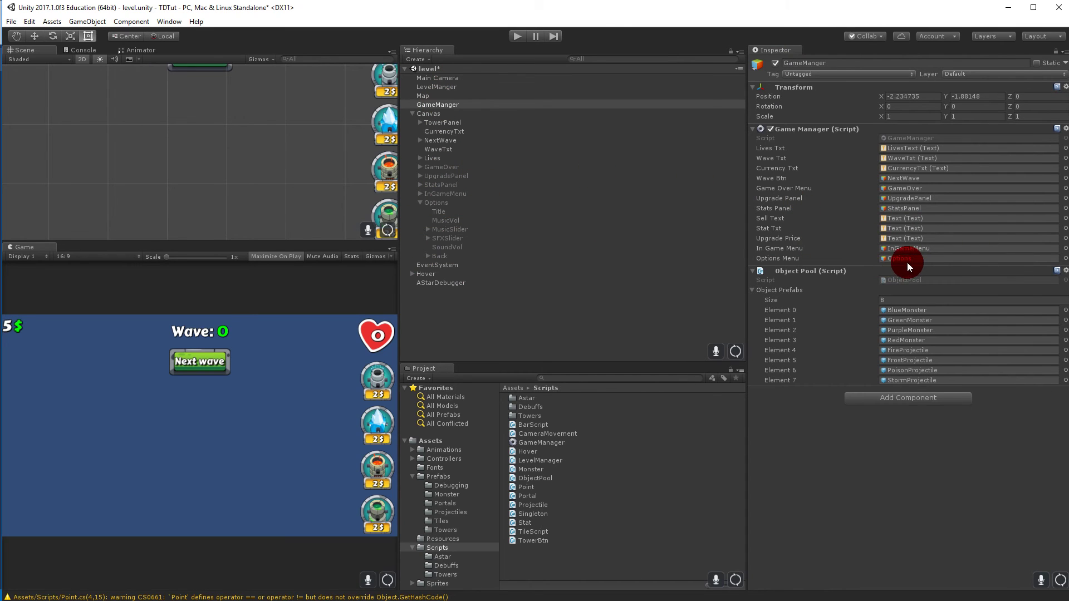
{"action": "left_click", "coordinate": [521, 36]}
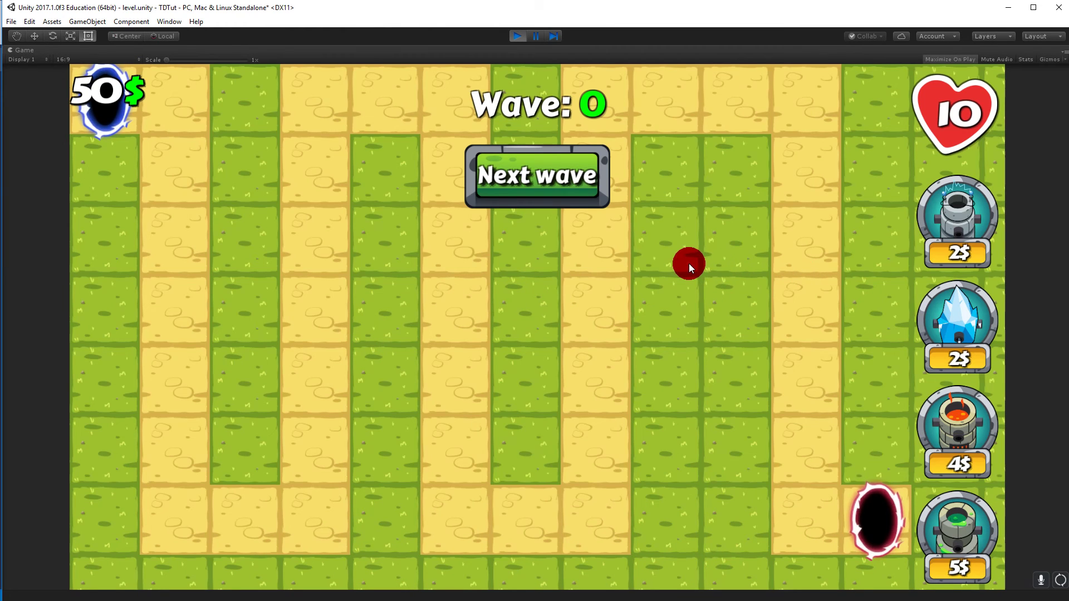
Pause with Esc and switch between Options and the Paused menu four times
{"action": "key", "text": "Escape"}
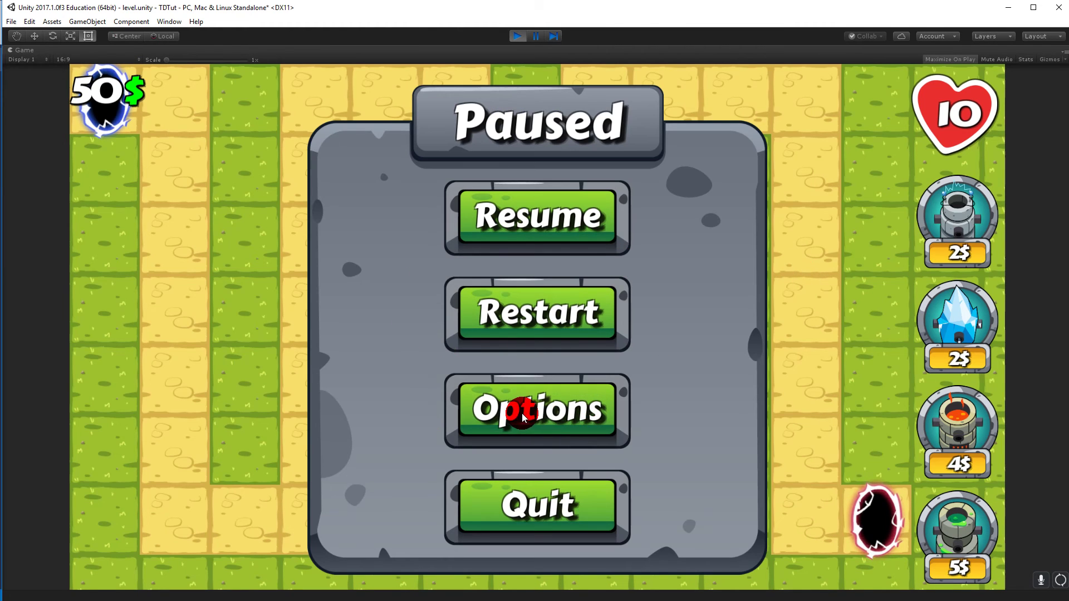
{"action": "left_click", "coordinate": [523, 418]}
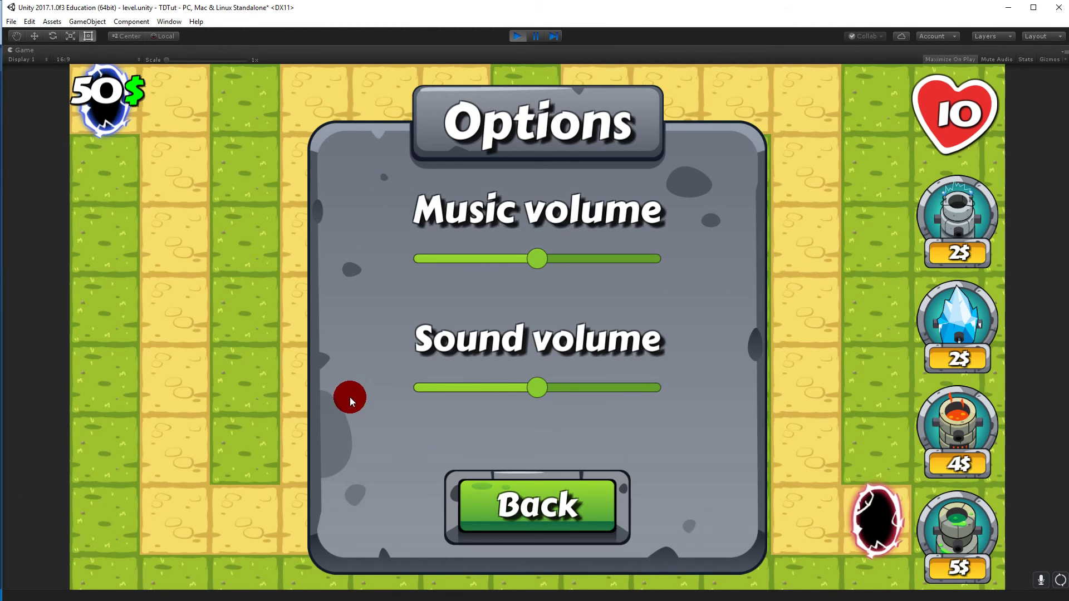
{"action": "left_click", "coordinate": [546, 505]}
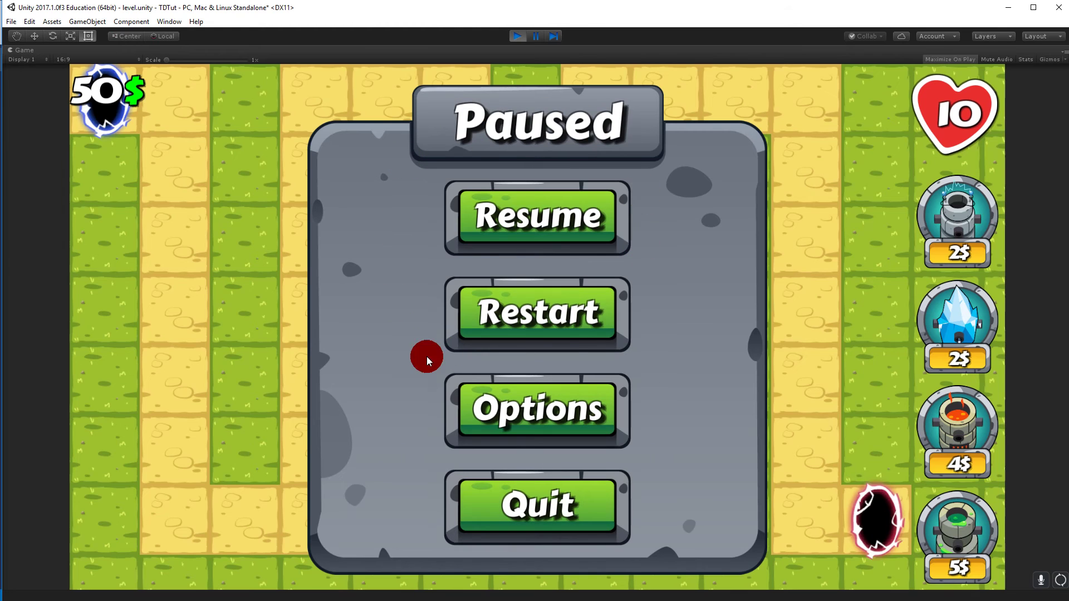
{"action": "left_click", "coordinate": [540, 406]}
{"action": "left_click", "coordinate": [521, 512]}
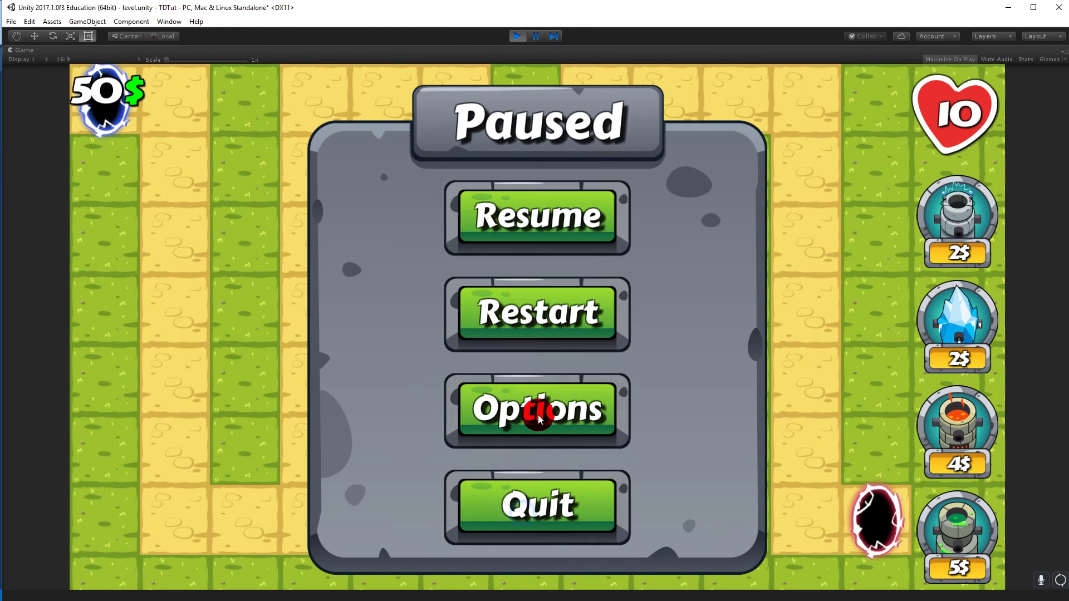
{"action": "left_click", "coordinate": [529, 402]}
{"action": "left_click", "coordinate": [540, 504]}
{"action": "left_click", "coordinate": [511, 408]}
{"action": "left_click", "coordinate": [529, 508]}
{"action": "key", "text": "Escape"}
{"action": "key", "text": "Escape"}
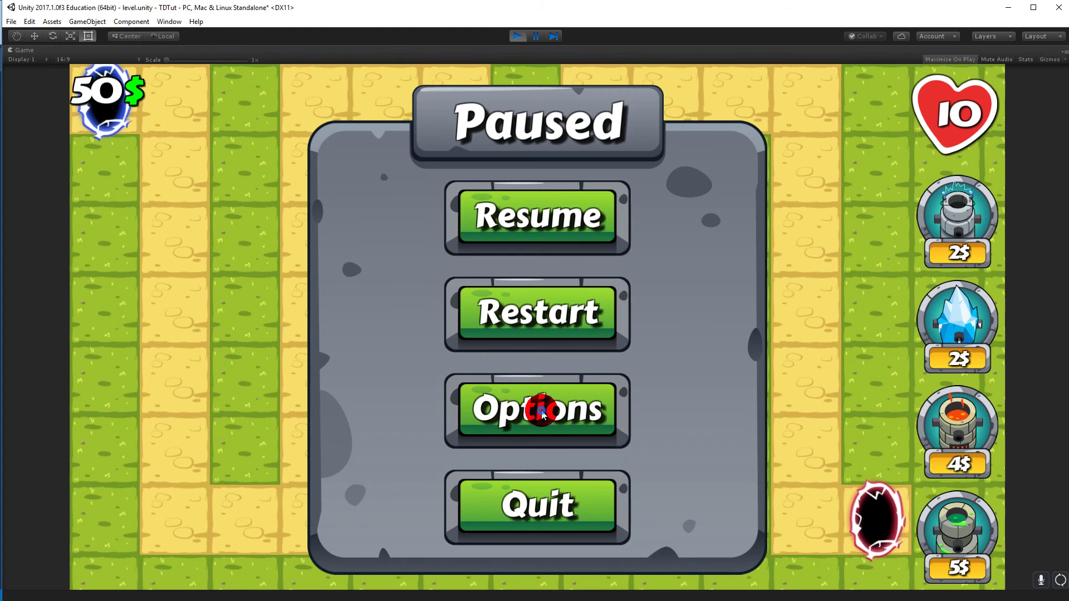
Retest Options and Back once more, close the pause menu, and stop Play mode
{"action": "left_click", "coordinate": [543, 414]}
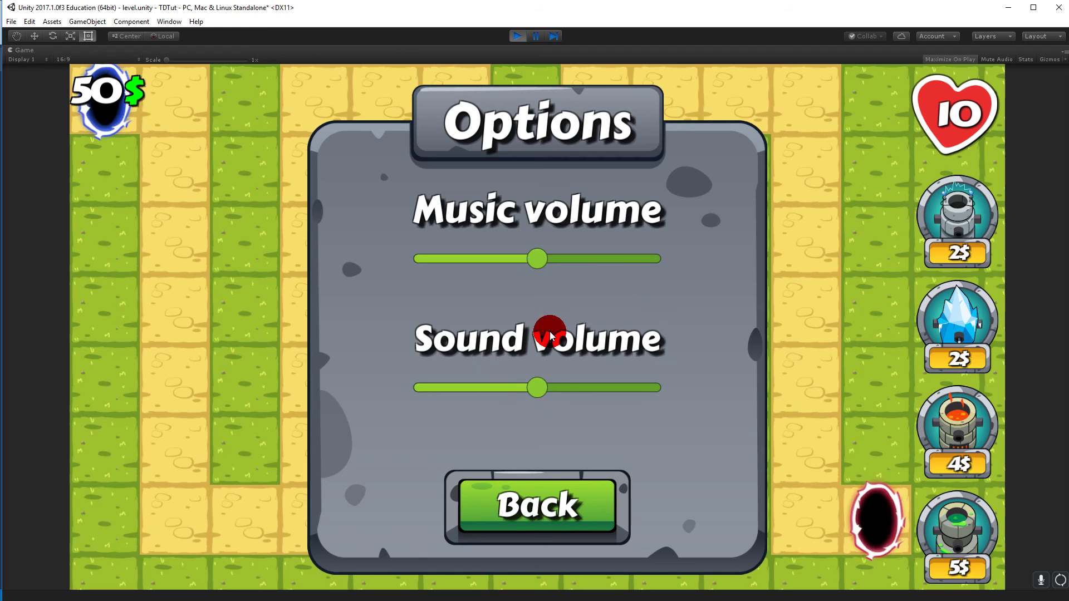
{"action": "left_click", "coordinate": [592, 503]}
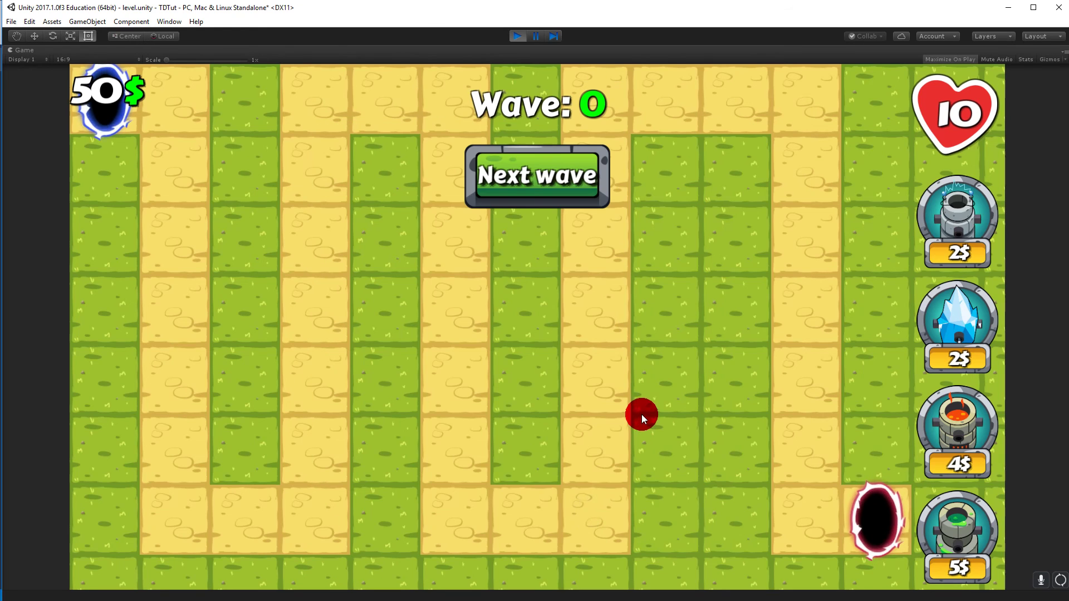
{"action": "key", "text": "Escape"}
{"action": "left_click", "coordinate": [561, 418]}
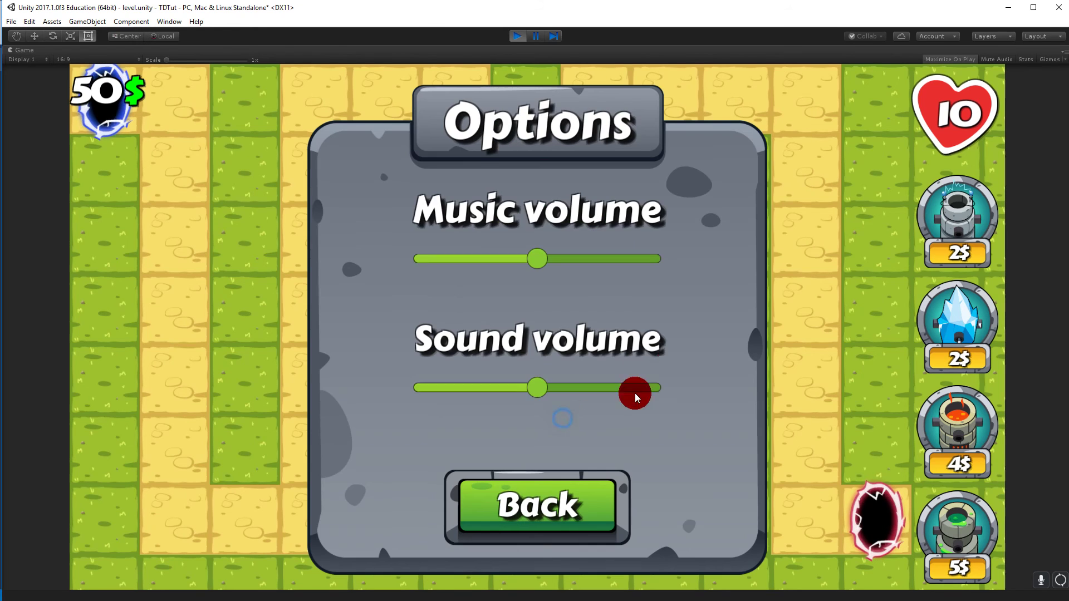
{"action": "left_click", "coordinate": [545, 512]}
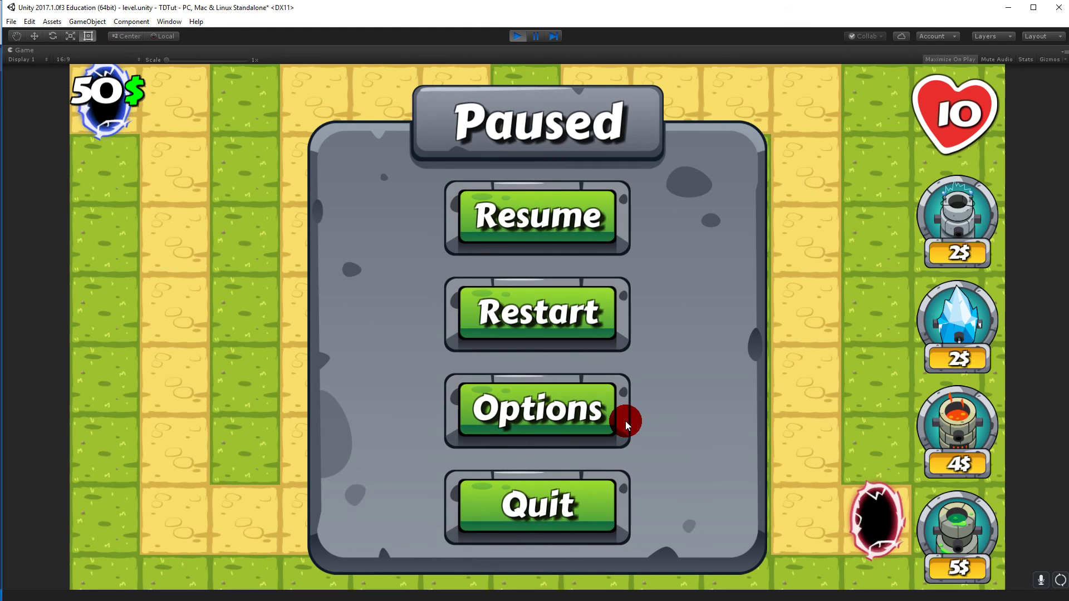
{"action": "key", "text": "Escape"}
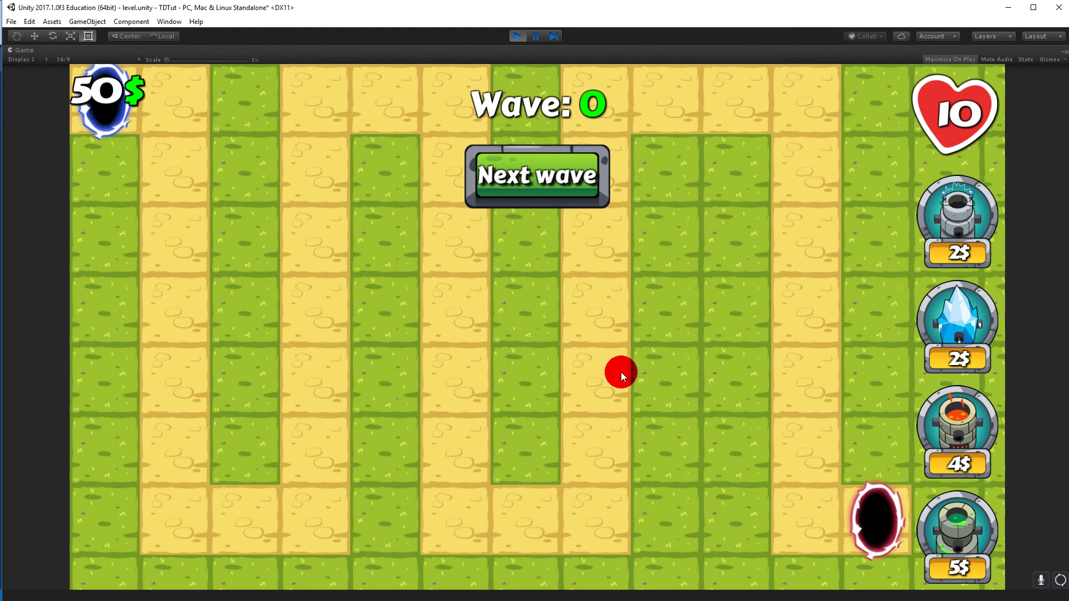
{"action": "left_click", "coordinate": [517, 36]}
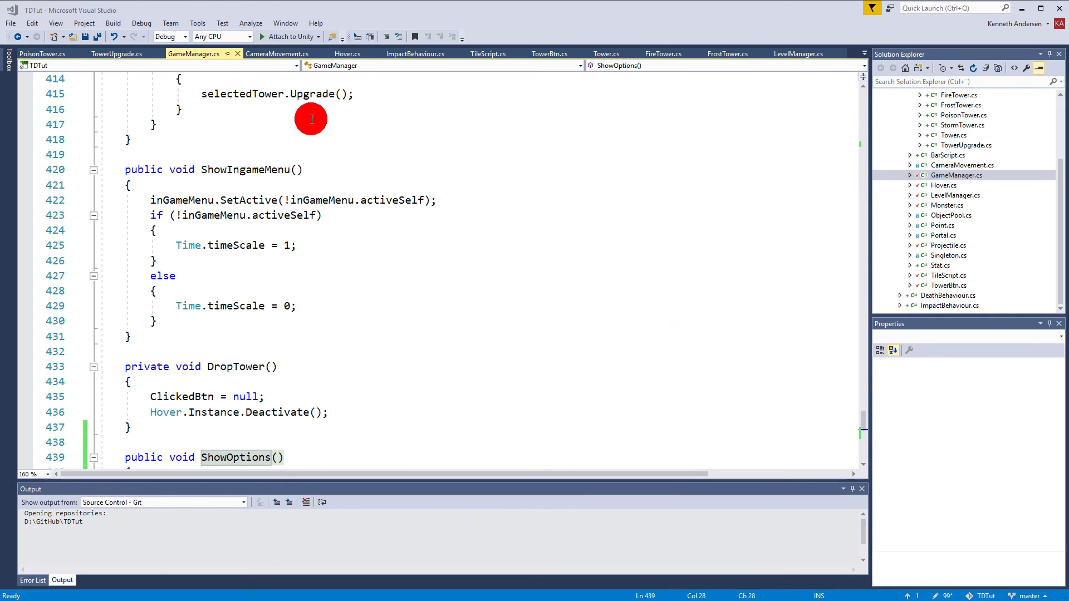
At the start of ShowIngameMenu, add if (optionsMenu.activeSelf) { ShowMain(); }
{"action": "double_click", "coordinate": [247, 169]}
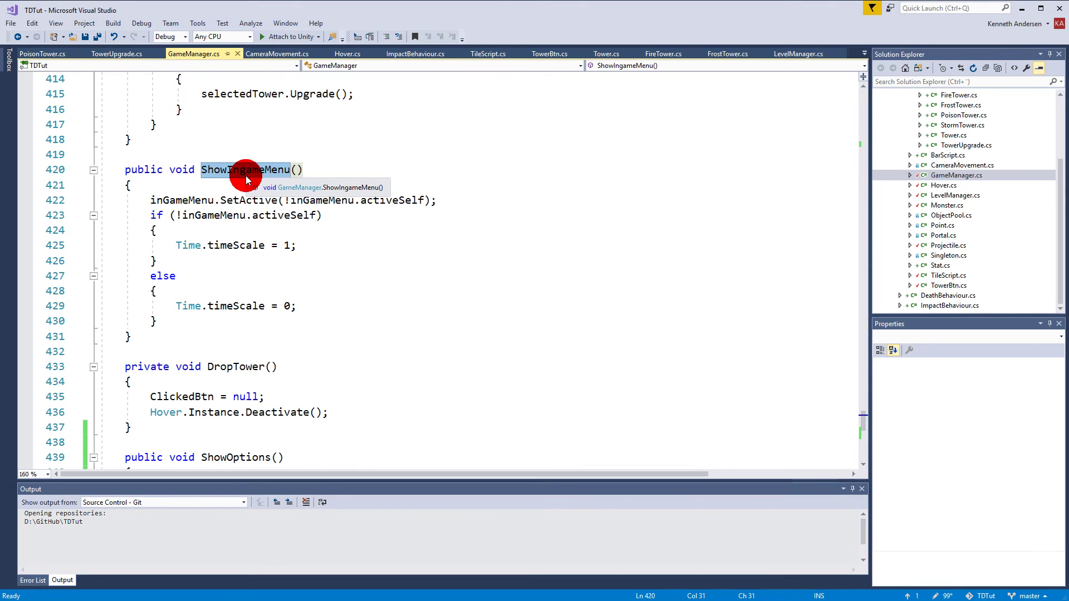
{"action": "left_click", "coordinate": [220, 187]}
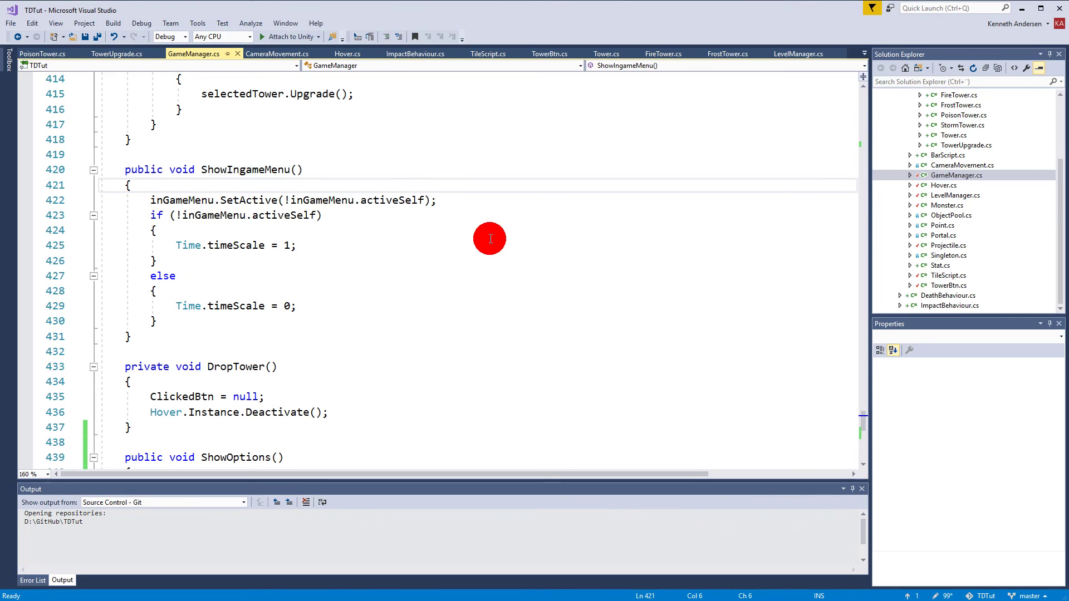
{"action": "key", "text": "Return"}
{"action": "key", "text": "Return"}
{"action": "key", "text": "Up"}
{"action": "type", "text": "if"}
{"action": "key", "text": "Tab"}
{"action": "key", "text": "Tab"}
{"action": "type", "text": "o"}
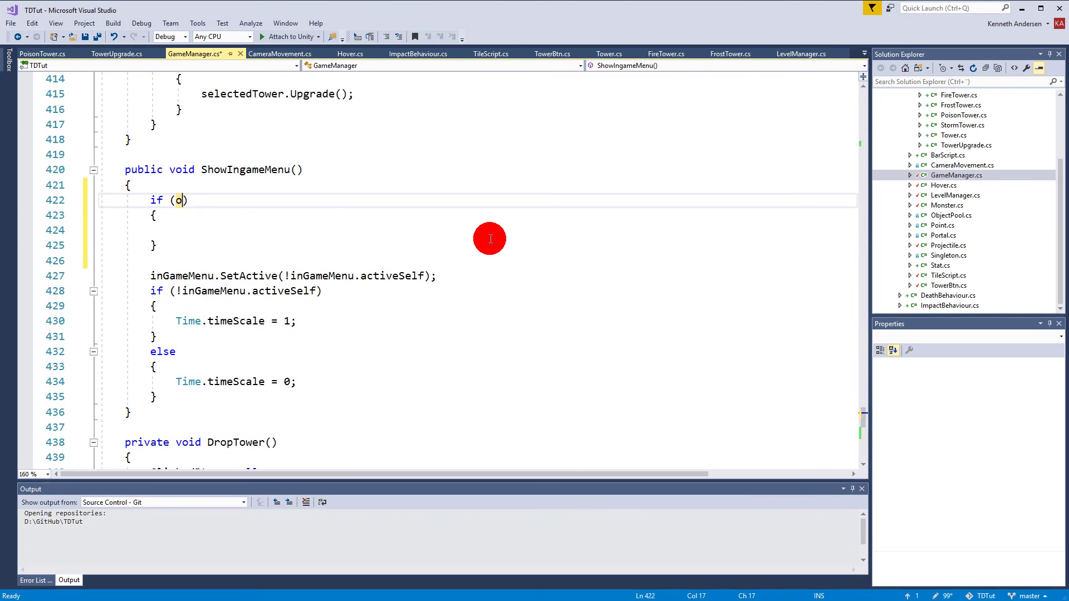
{"action": "type", "text": "ptionsMenu."}
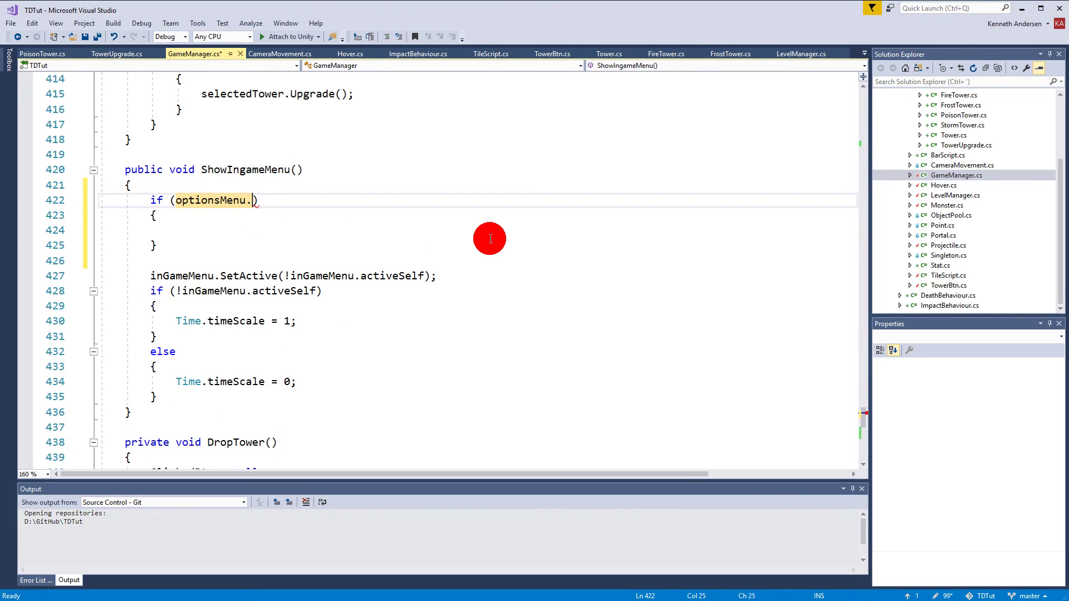
{"action": "type", "text": "ac"}
{"action": "key", "text": "Down"}
{"action": "key", "text": "Down"}
{"action": "key", "text": "Tab"}
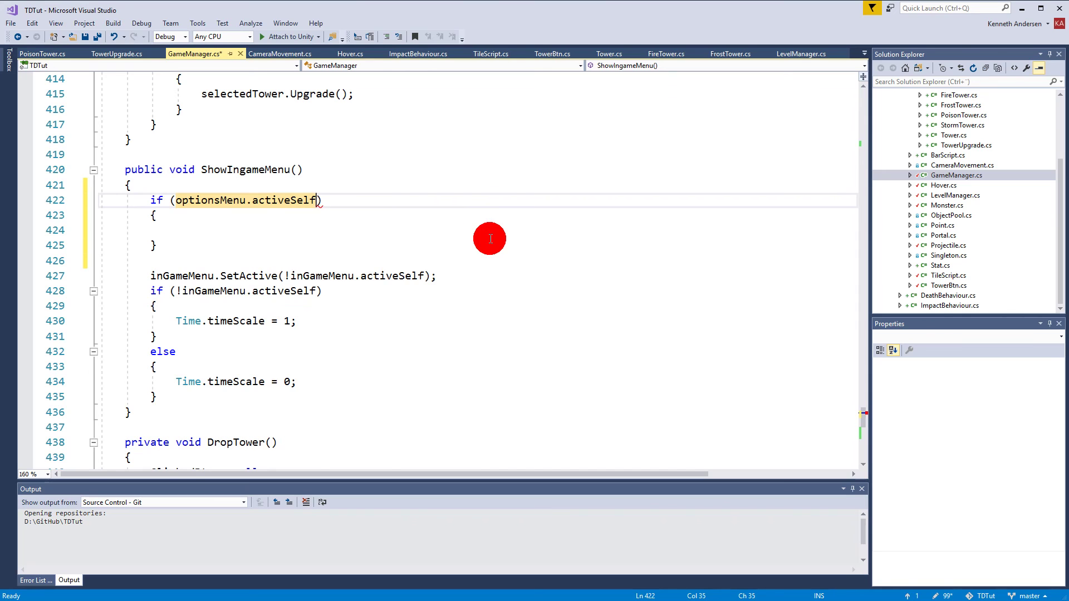
{"action": "left_click", "coordinate": [225, 230]}
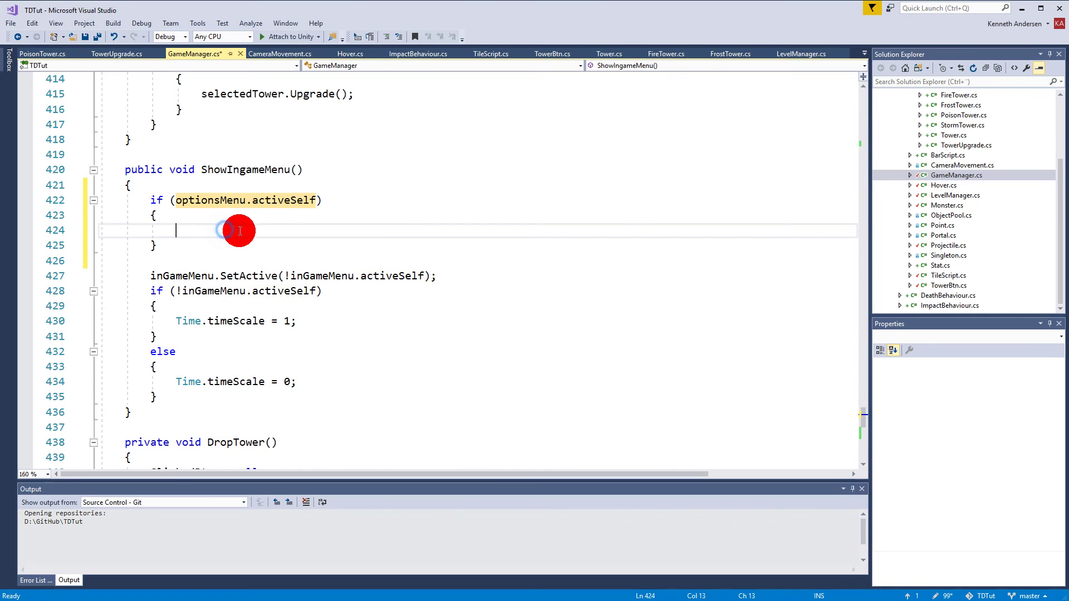
{"action": "type", "text": "sh"}
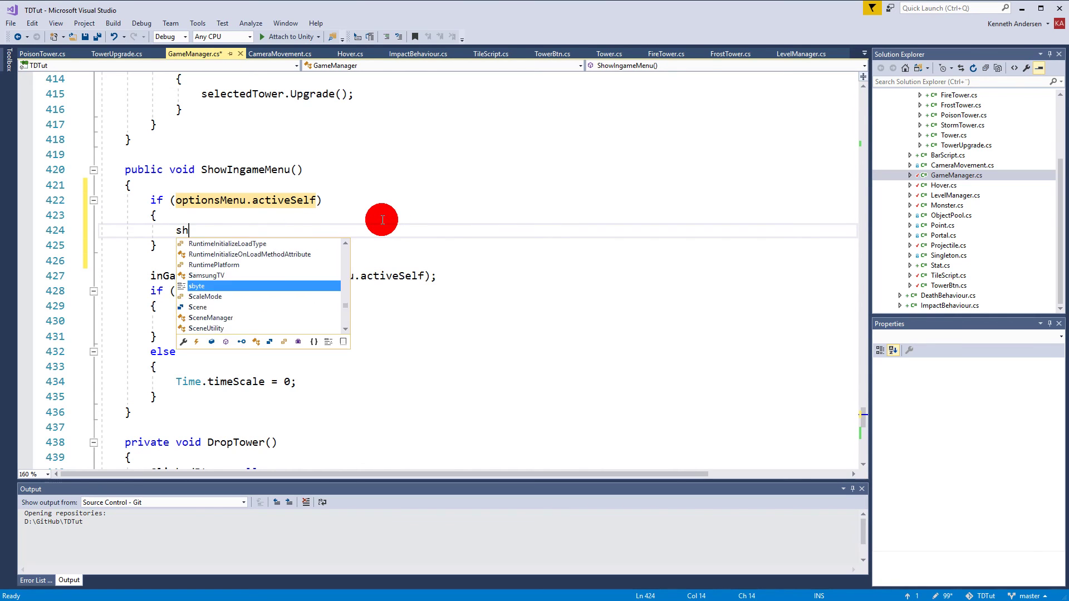
{"action": "type", "text": "owM"}
{"action": "key", "text": "Tab"}
{"action": "type", "text": "();"}
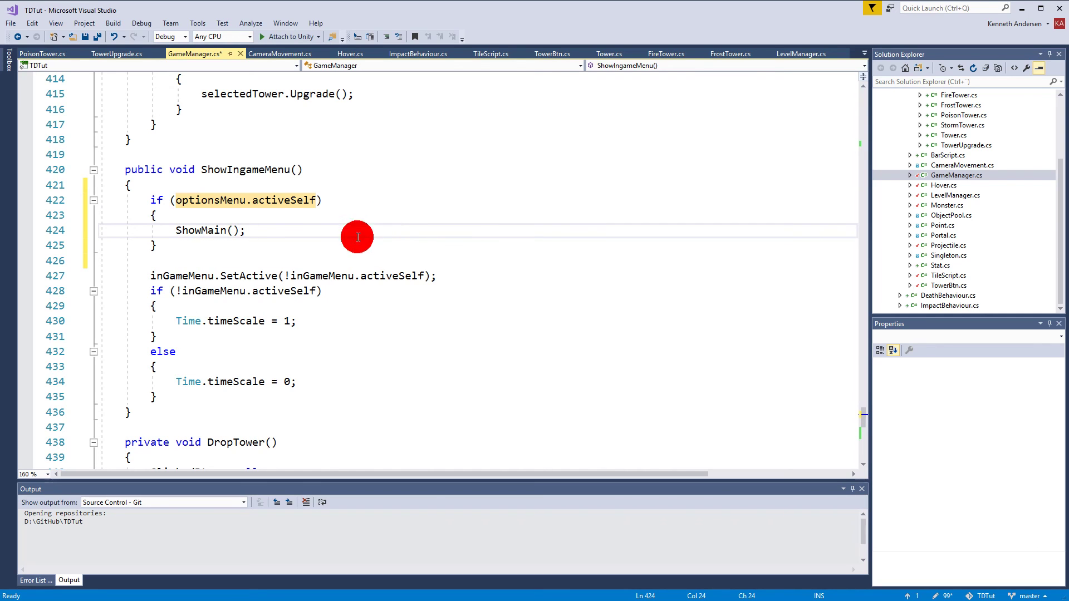
Add an else block and move the existing pause toggle code into it
{"action": "left_click", "coordinate": [185, 249]}
{"action": "key", "text": "Return"}
{"action": "type", "text": "el"}
{"action": "key", "text": "Tab"}
{"action": "key", "text": "Tab"}
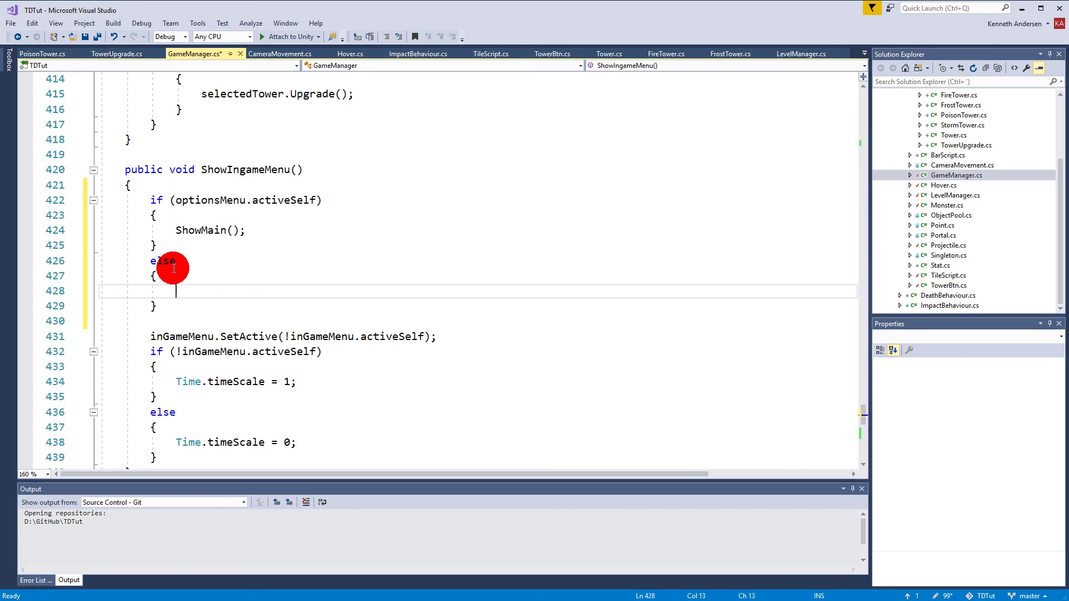
{"action": "scroll", "coordinate": [173, 268], "scroll_direction": "down", "scroll_amount": 1}
{"action": "left_click_drag", "start_coordinate": [122, 349], "coordinate": [112, 270]}
{"action": "key", "text": "ctrl+x"}
{"action": "left_click", "coordinate": [172, 246]}
{"action": "key", "text": "ctrl+v"}
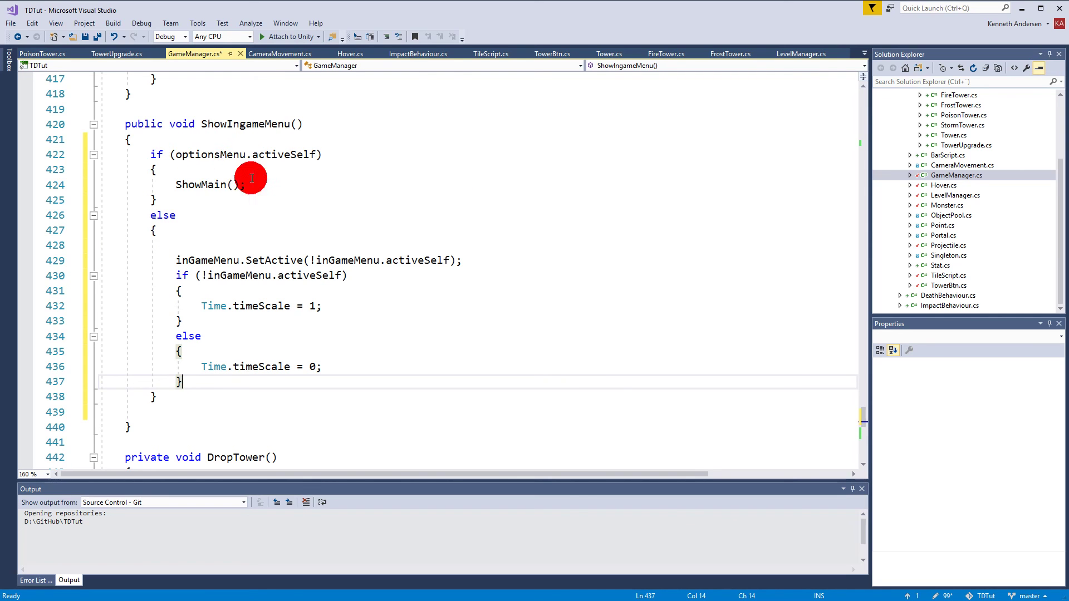
Review the ShowMain call and save all scripts
{"action": "double_click", "coordinate": [204, 186]}
{"action": "scroll", "coordinate": [172, 398], "scroll_direction": "down", "scroll_amount": 2}
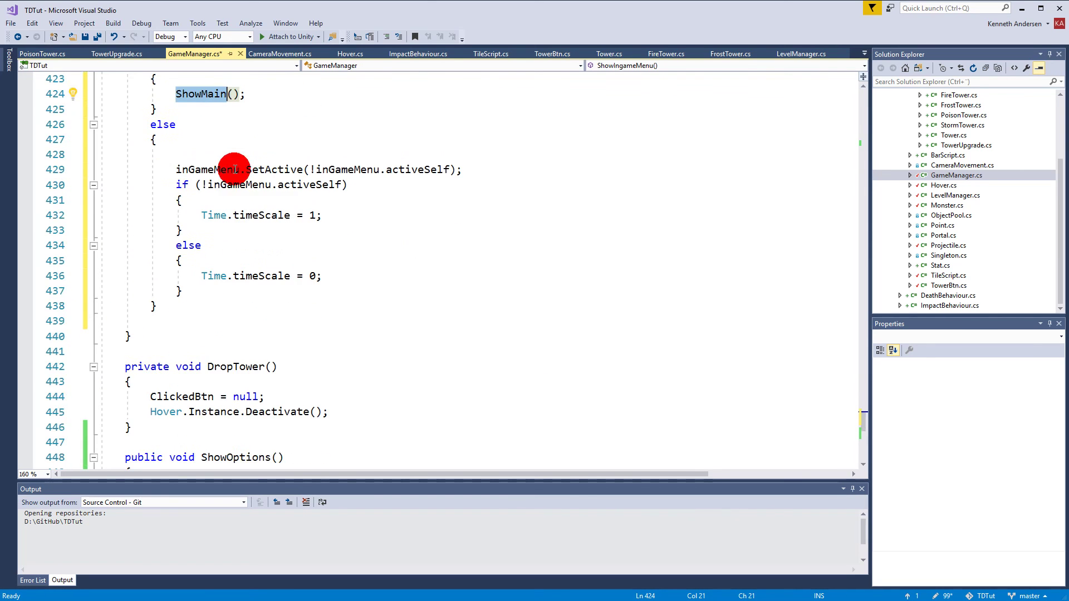
{"action": "scroll", "coordinate": [287, 353], "scroll_direction": "down", "scroll_amount": 8}
{"action": "scroll", "coordinate": [173, 195], "scroll_direction": "up", "scroll_amount": 1}
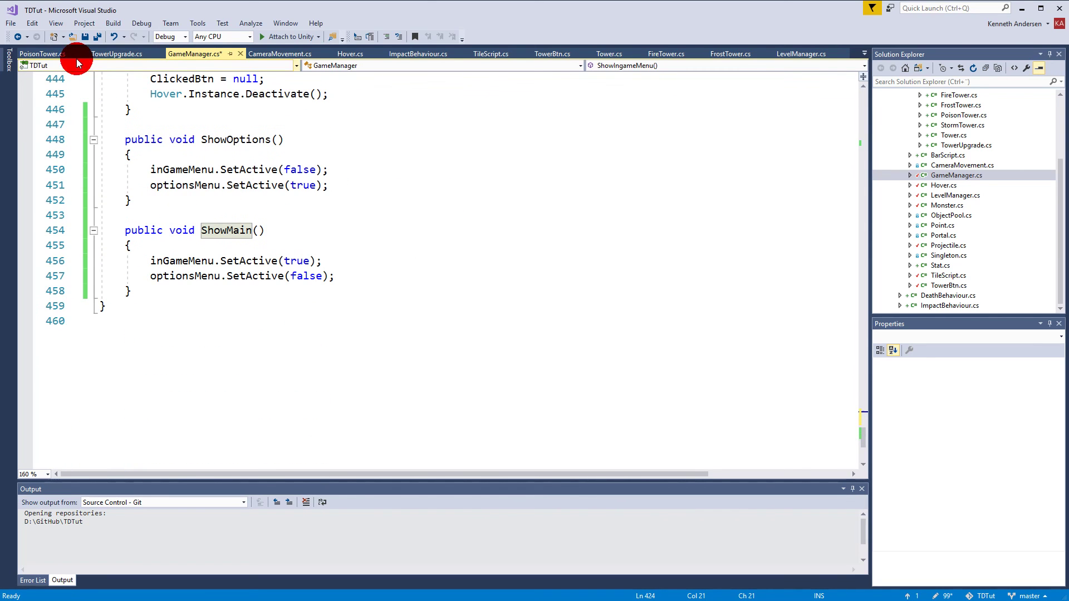
{"action": "left_click", "coordinate": [96, 37]}
{"action": "key", "text": "alt+Tab"}
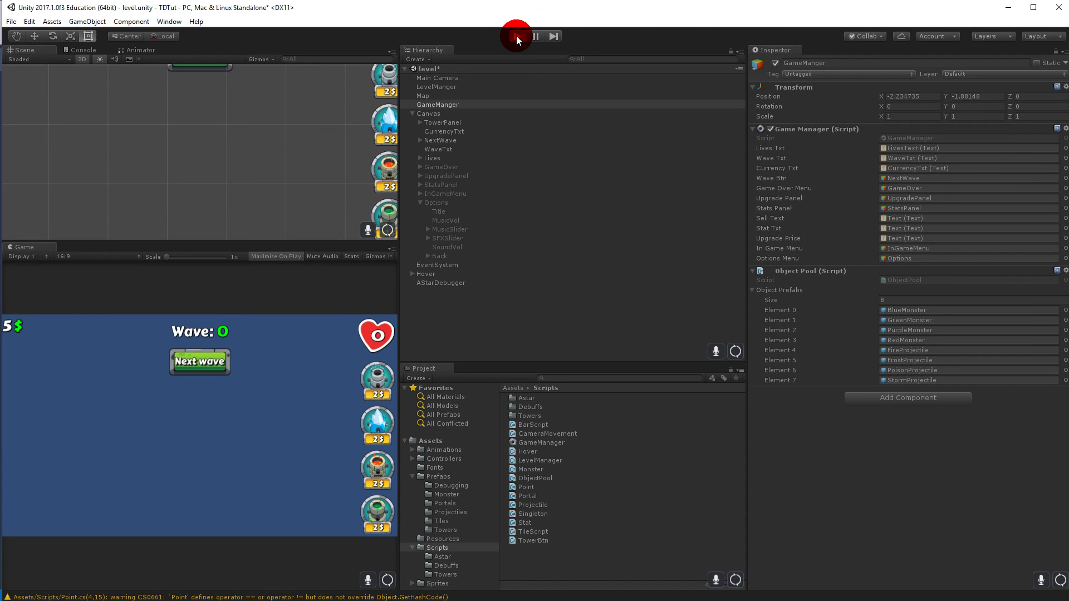
In Play mode, check twice that Esc from Options returns to the Paused menu, then resume
{"action": "left_click", "coordinate": [516, 35]}
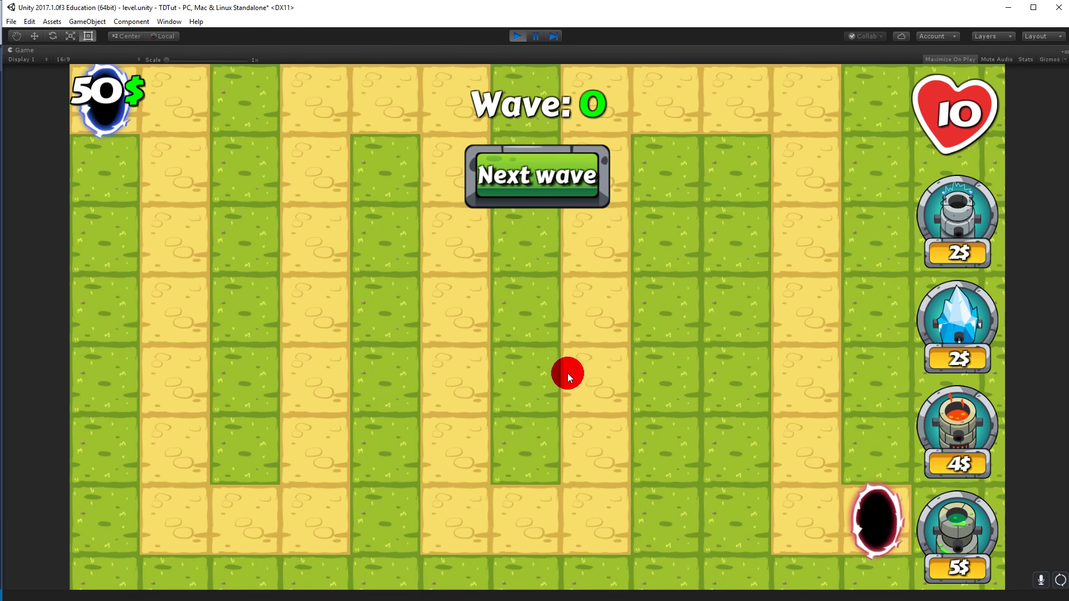
{"action": "key", "text": "Escape"}
{"action": "left_click", "coordinate": [557, 410]}
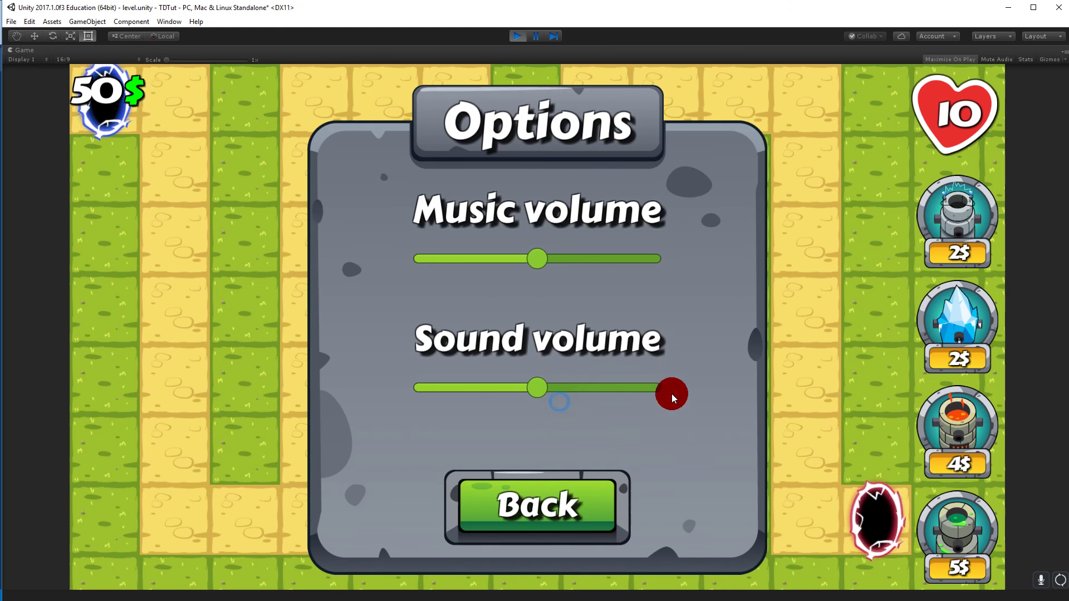
{"action": "key", "text": "Escape"}
{"action": "left_click", "coordinate": [540, 407]}
{"action": "key", "text": "Escape"}
{"action": "left_click", "coordinate": [616, 295]}
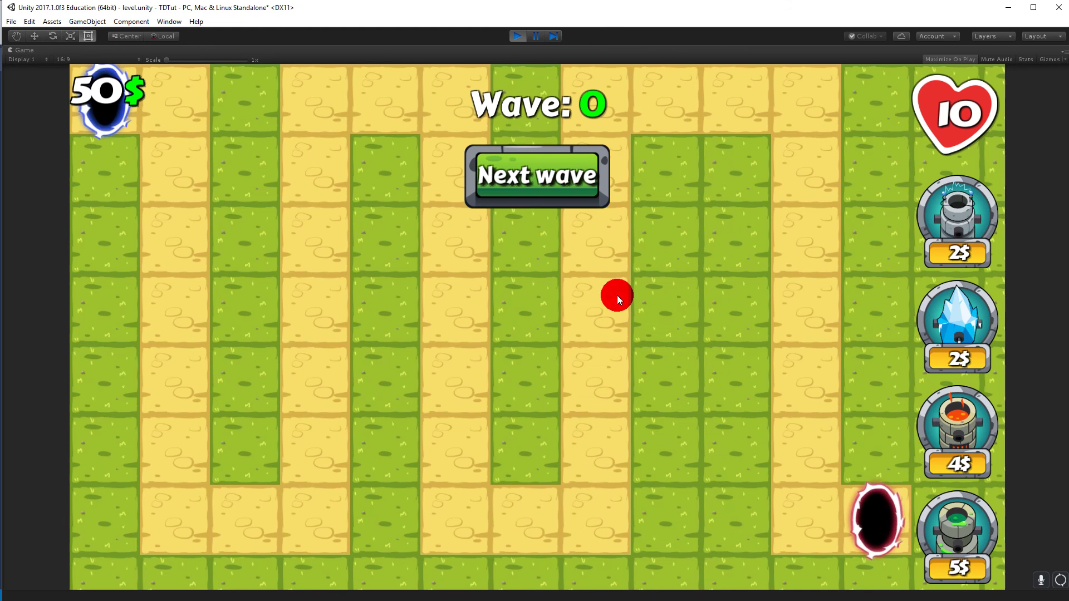
Retest Esc from Options back to Paused, close the pause menu, and exit Play mode
{"action": "key", "text": "Escape"}
{"action": "left_click", "coordinate": [536, 410]}
{"action": "key", "text": "Escape"}
{"action": "key", "text": "Escape"}
{"action": "key", "text": "Escape"}
{"action": "left_click", "coordinate": [589, 406]}
{"action": "key", "text": "Escape"}
{"action": "left_click", "coordinate": [615, 346]}
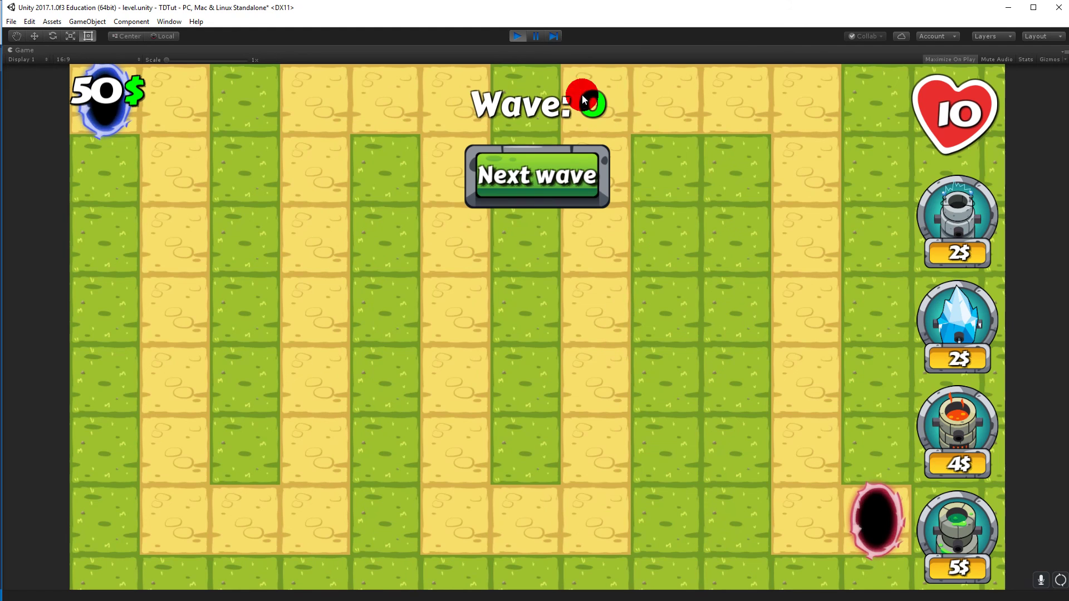
{"action": "left_click", "coordinate": [514, 35]}
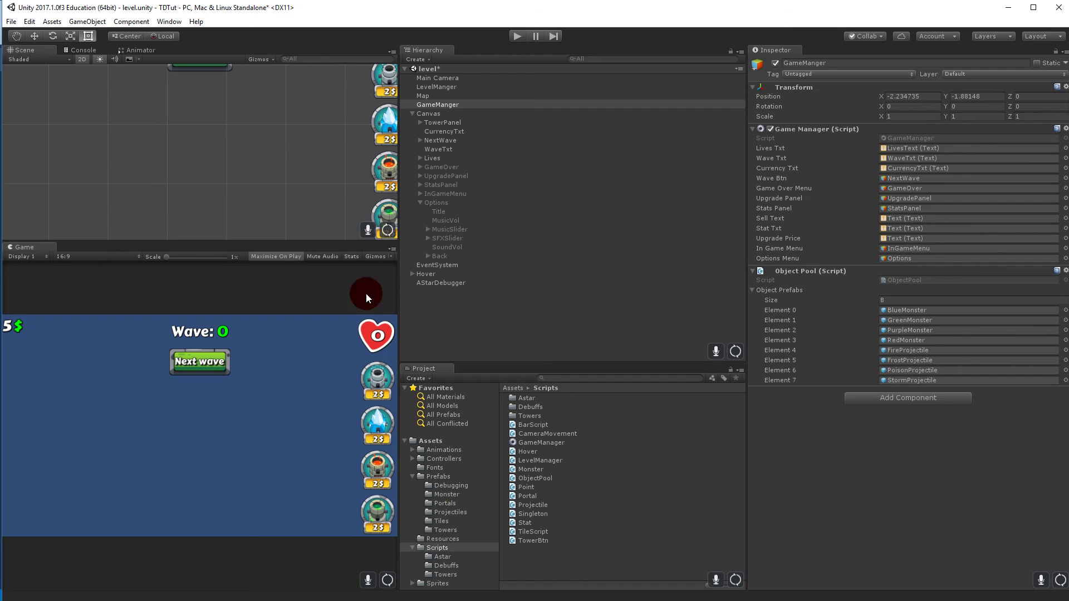